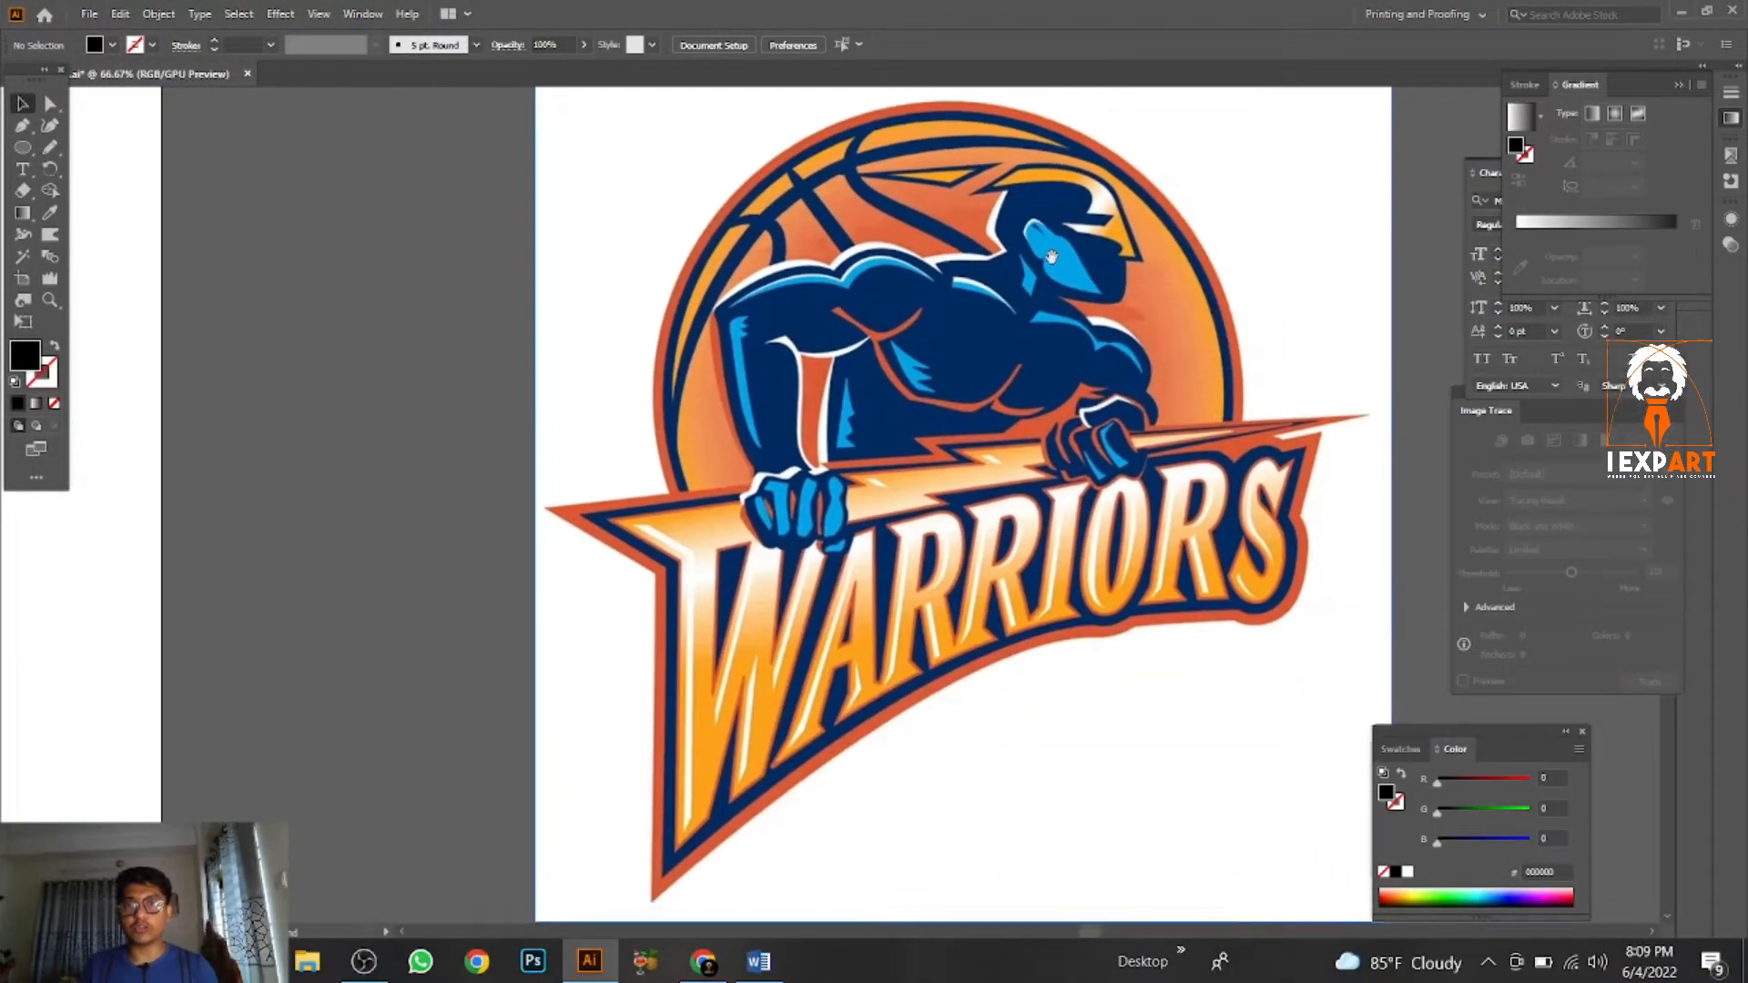
Examine the Warriors reference logo, including its figure, basketball and curved lettering.
left_click_drag(1051, 257, 924, 155)
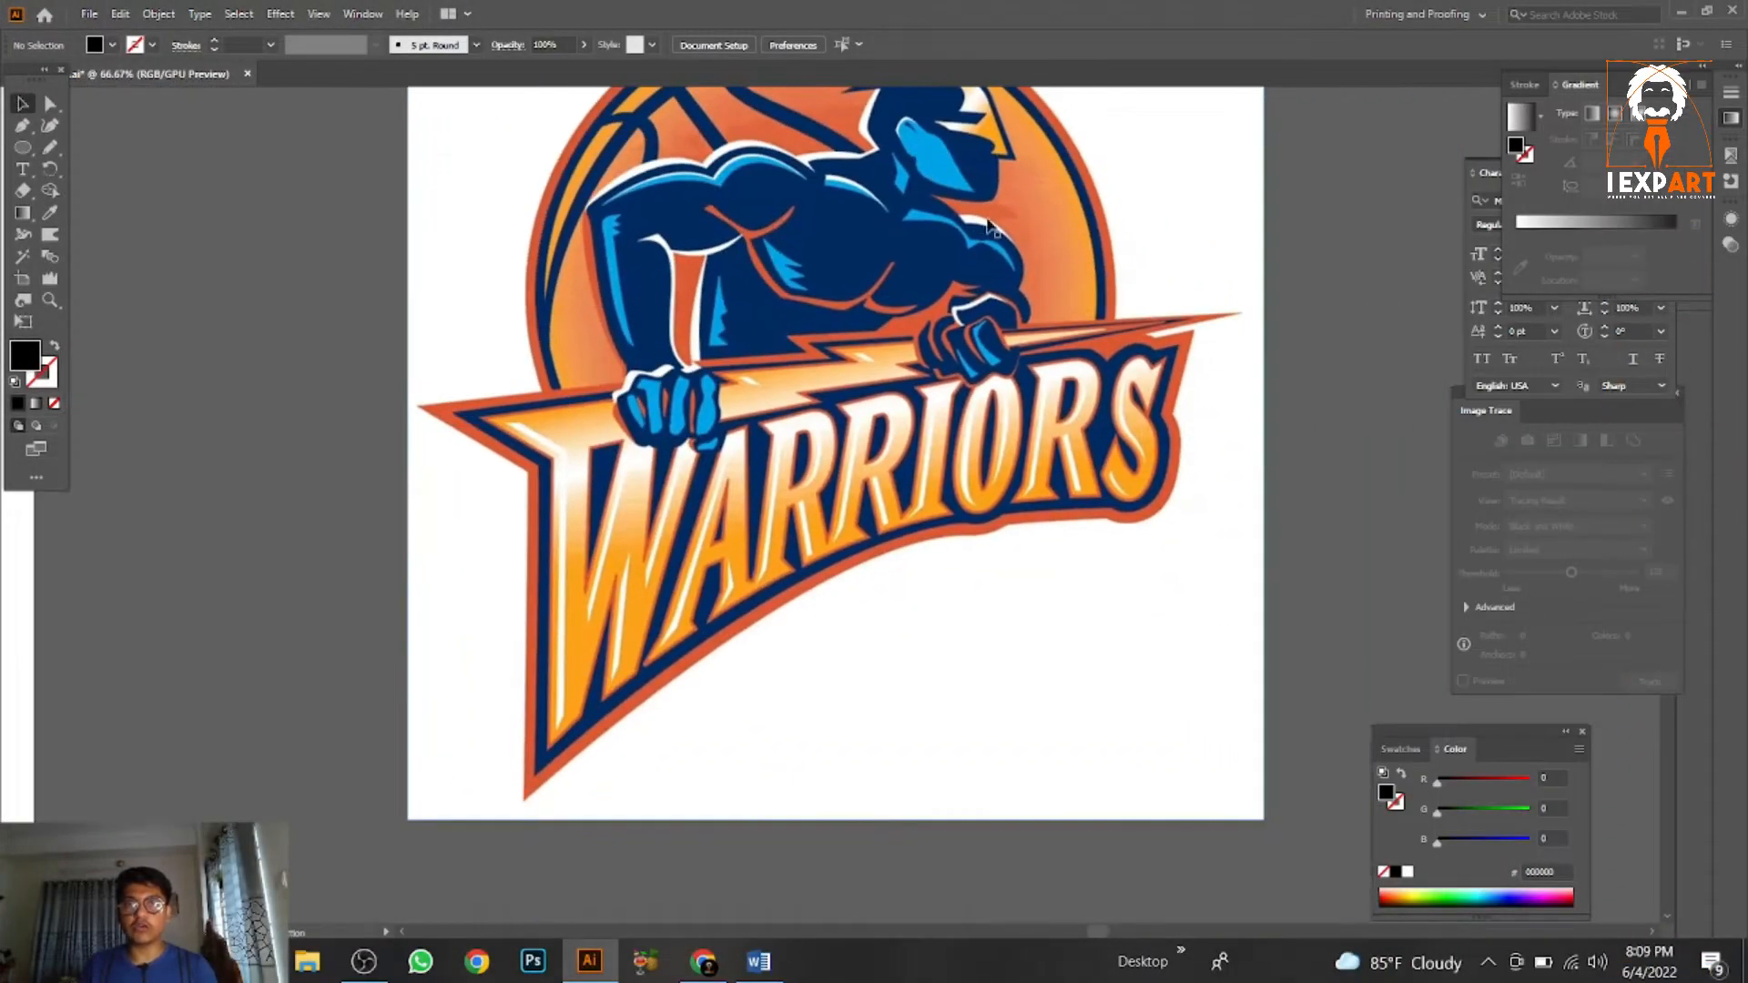
left_click_drag(1035, 279, 1105, 339)
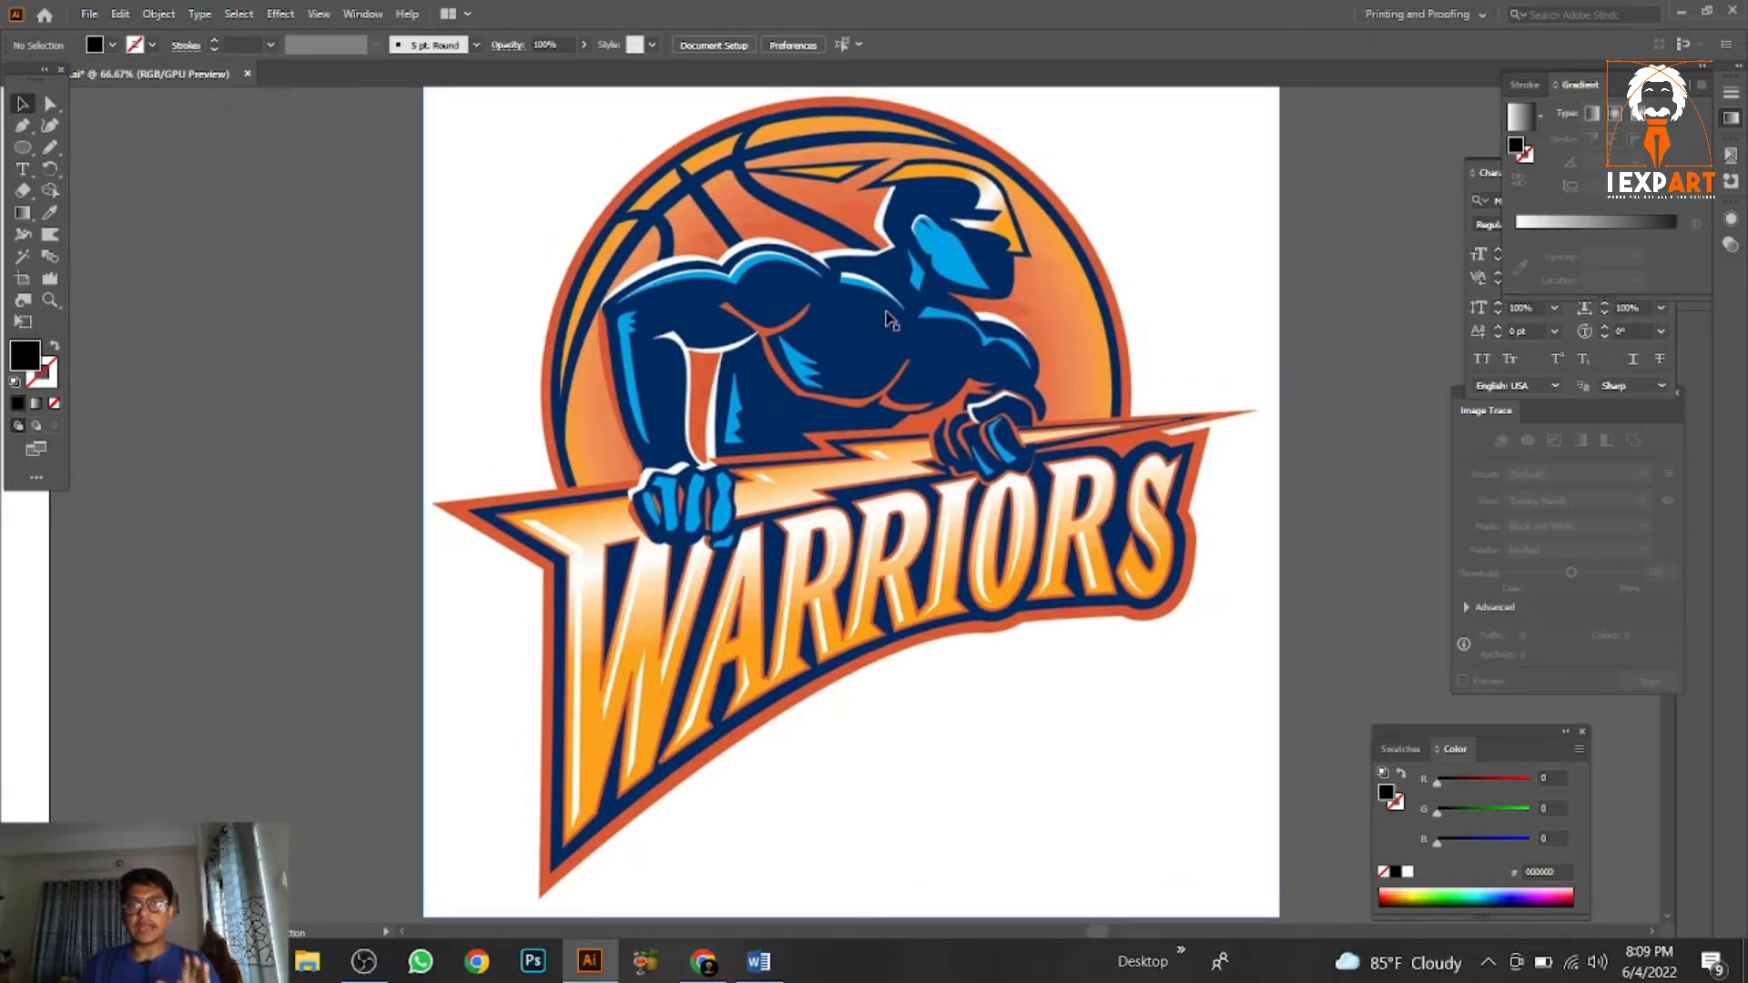
left_click_drag(891, 321, 888, 323)
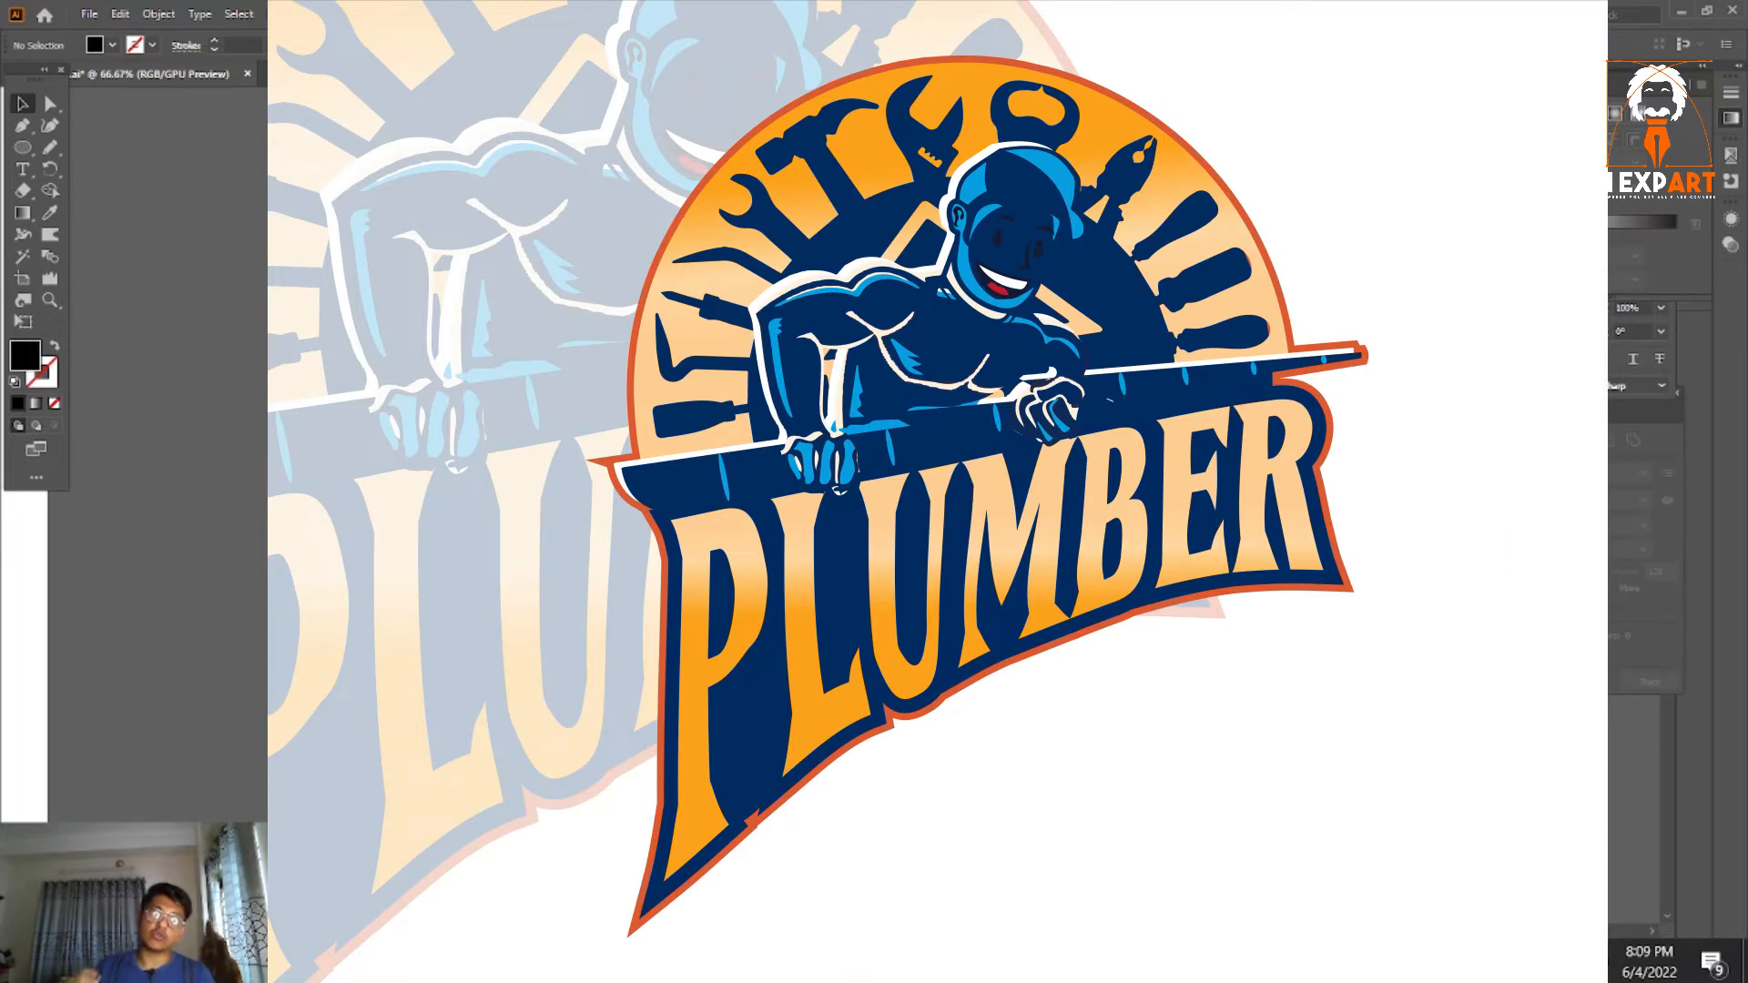
scroll(874, 456, "up", 2)
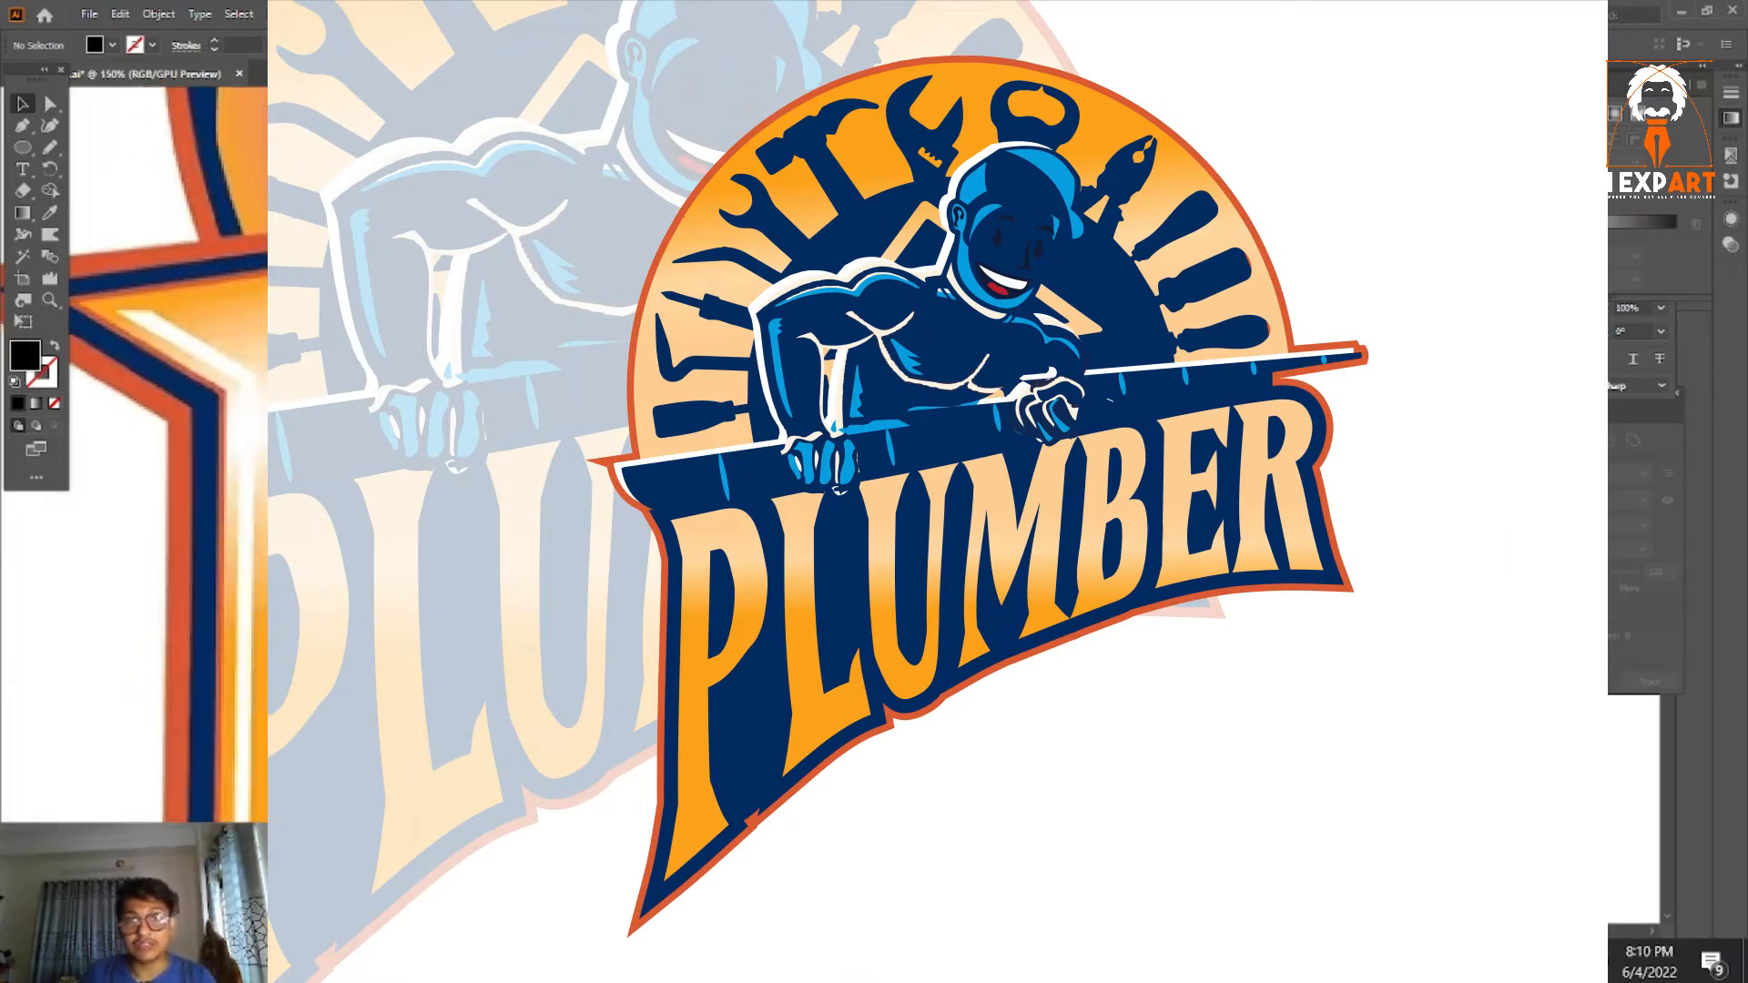
scroll(857, 525, "down", 1)
left_click_drag(858, 523, 861, 550)
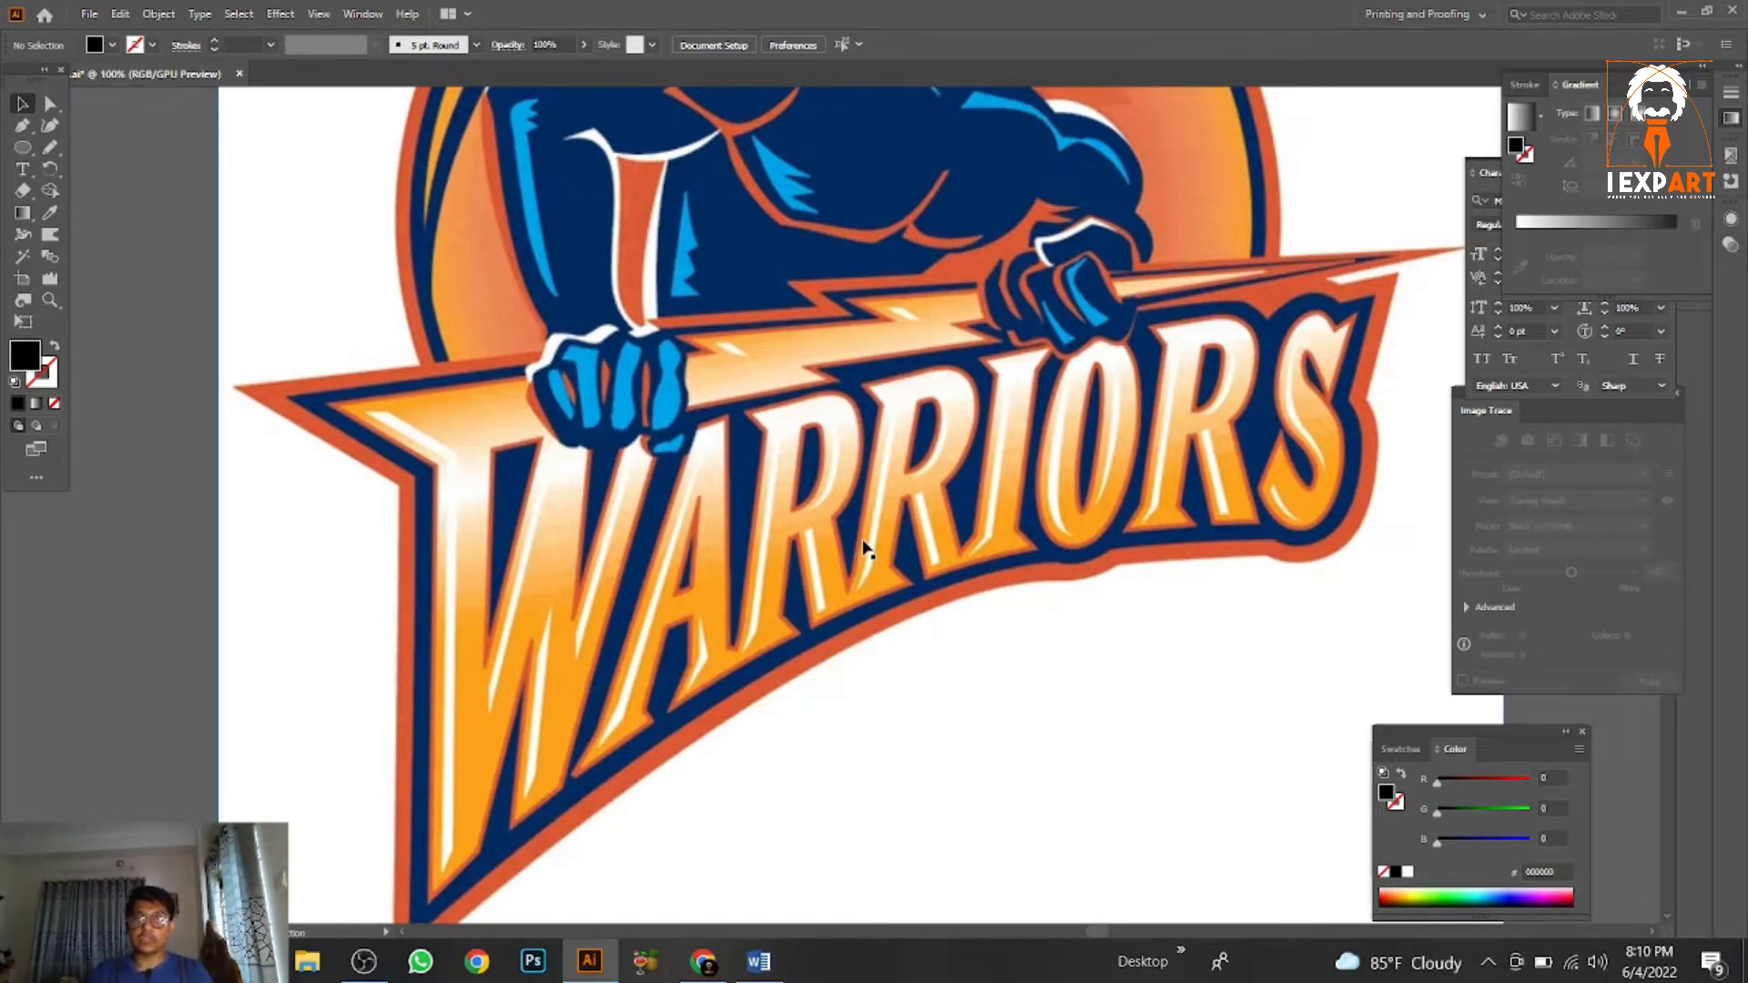
scroll(863, 546, "up", 2)
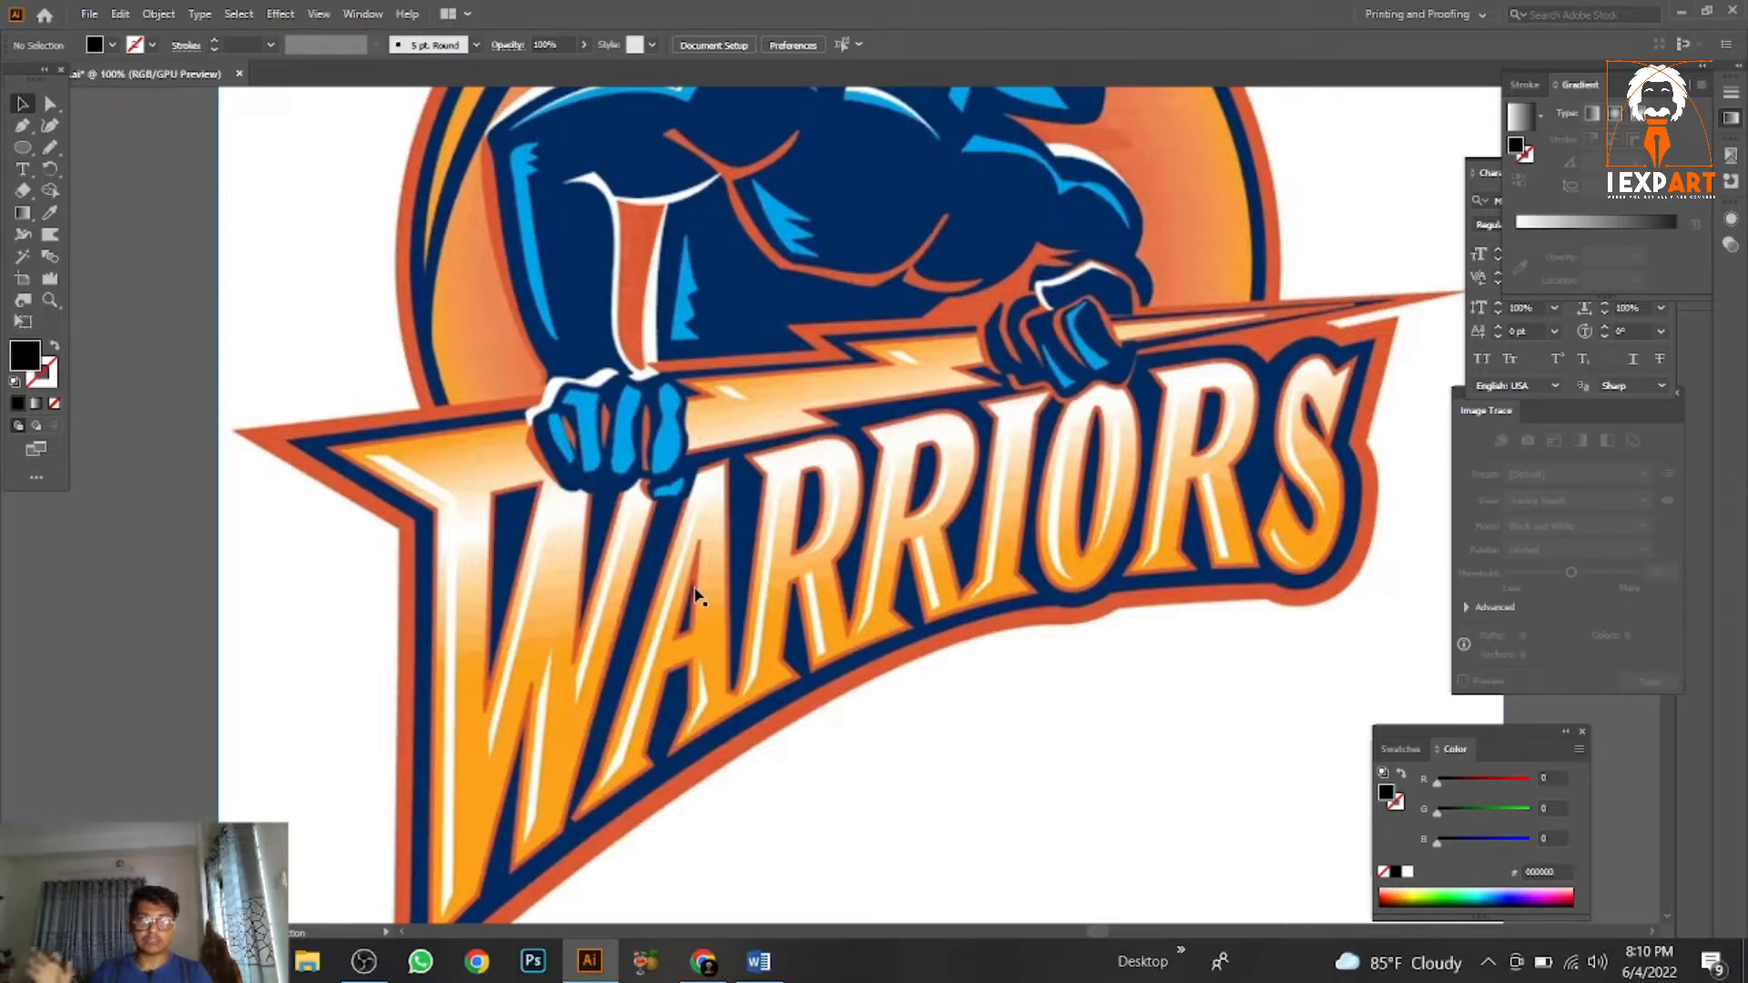
scroll(696, 596, "down", 3)
left_click_drag(698, 596, 701, 682)
scroll(575, 388, "up", 2)
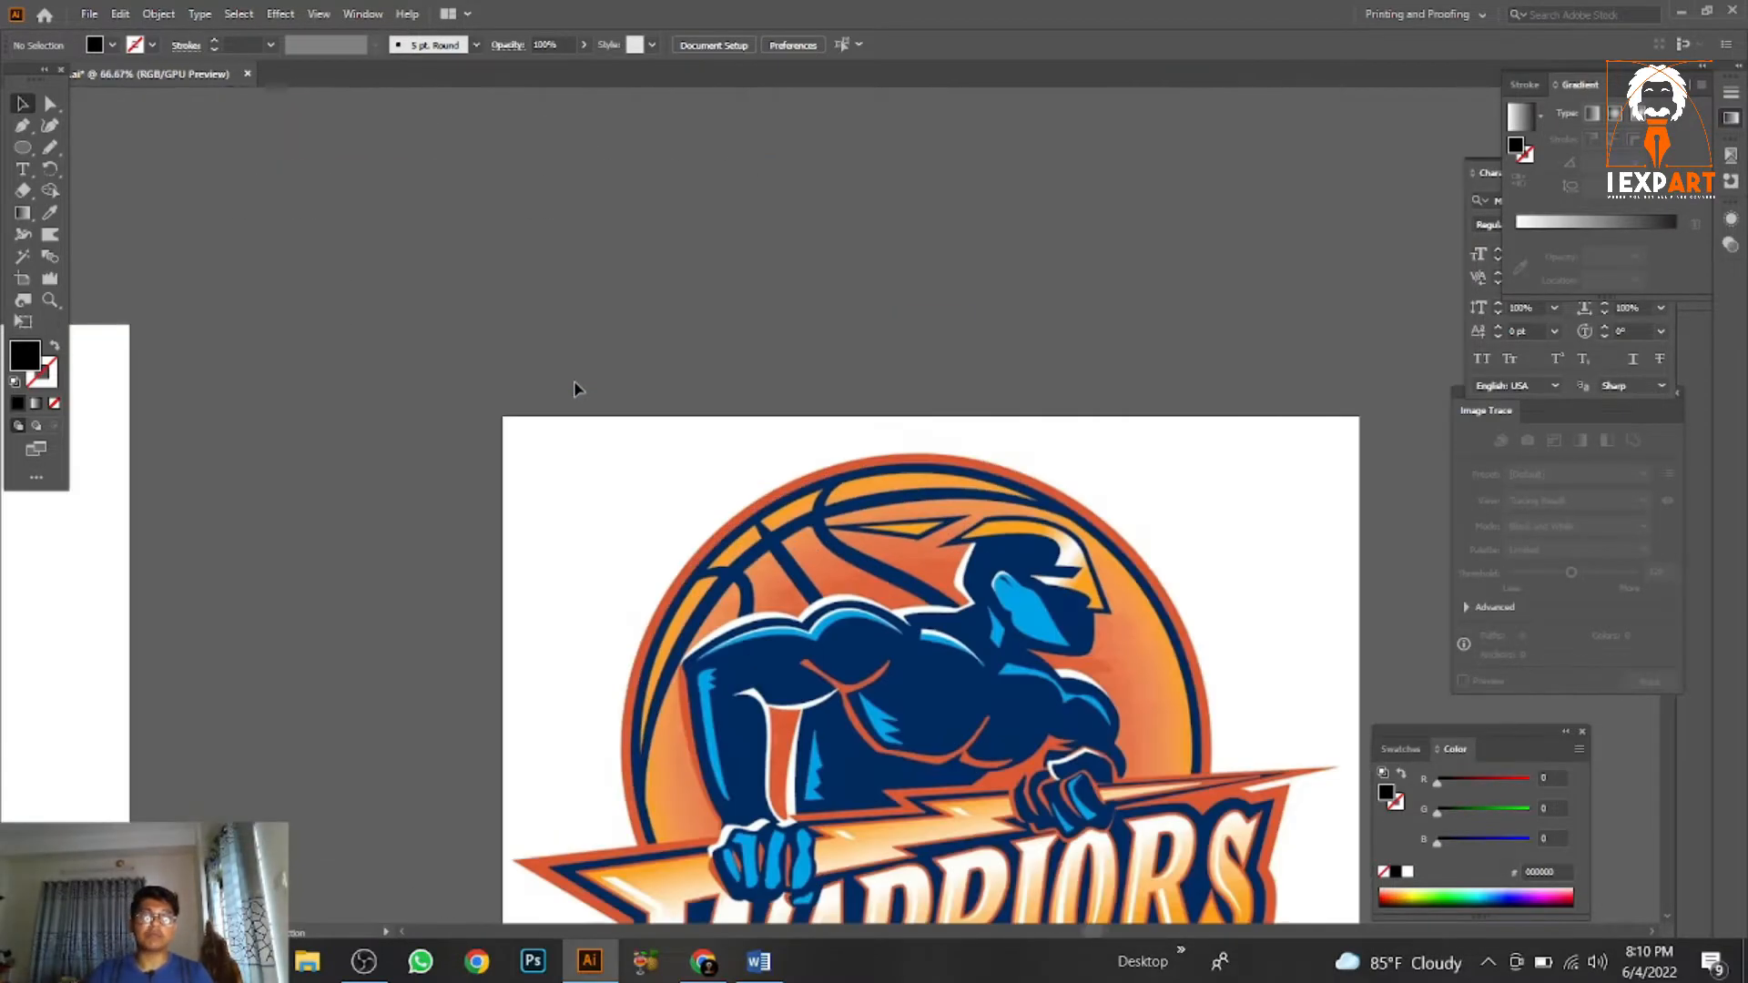
Review the Matrix-ExtraBold font sample above the artboards and switch to Chrome to view its Fonts Geek download page.
left_click_drag(627, 195, 853, 599)
left_click_drag(717, 494, 898, 464)
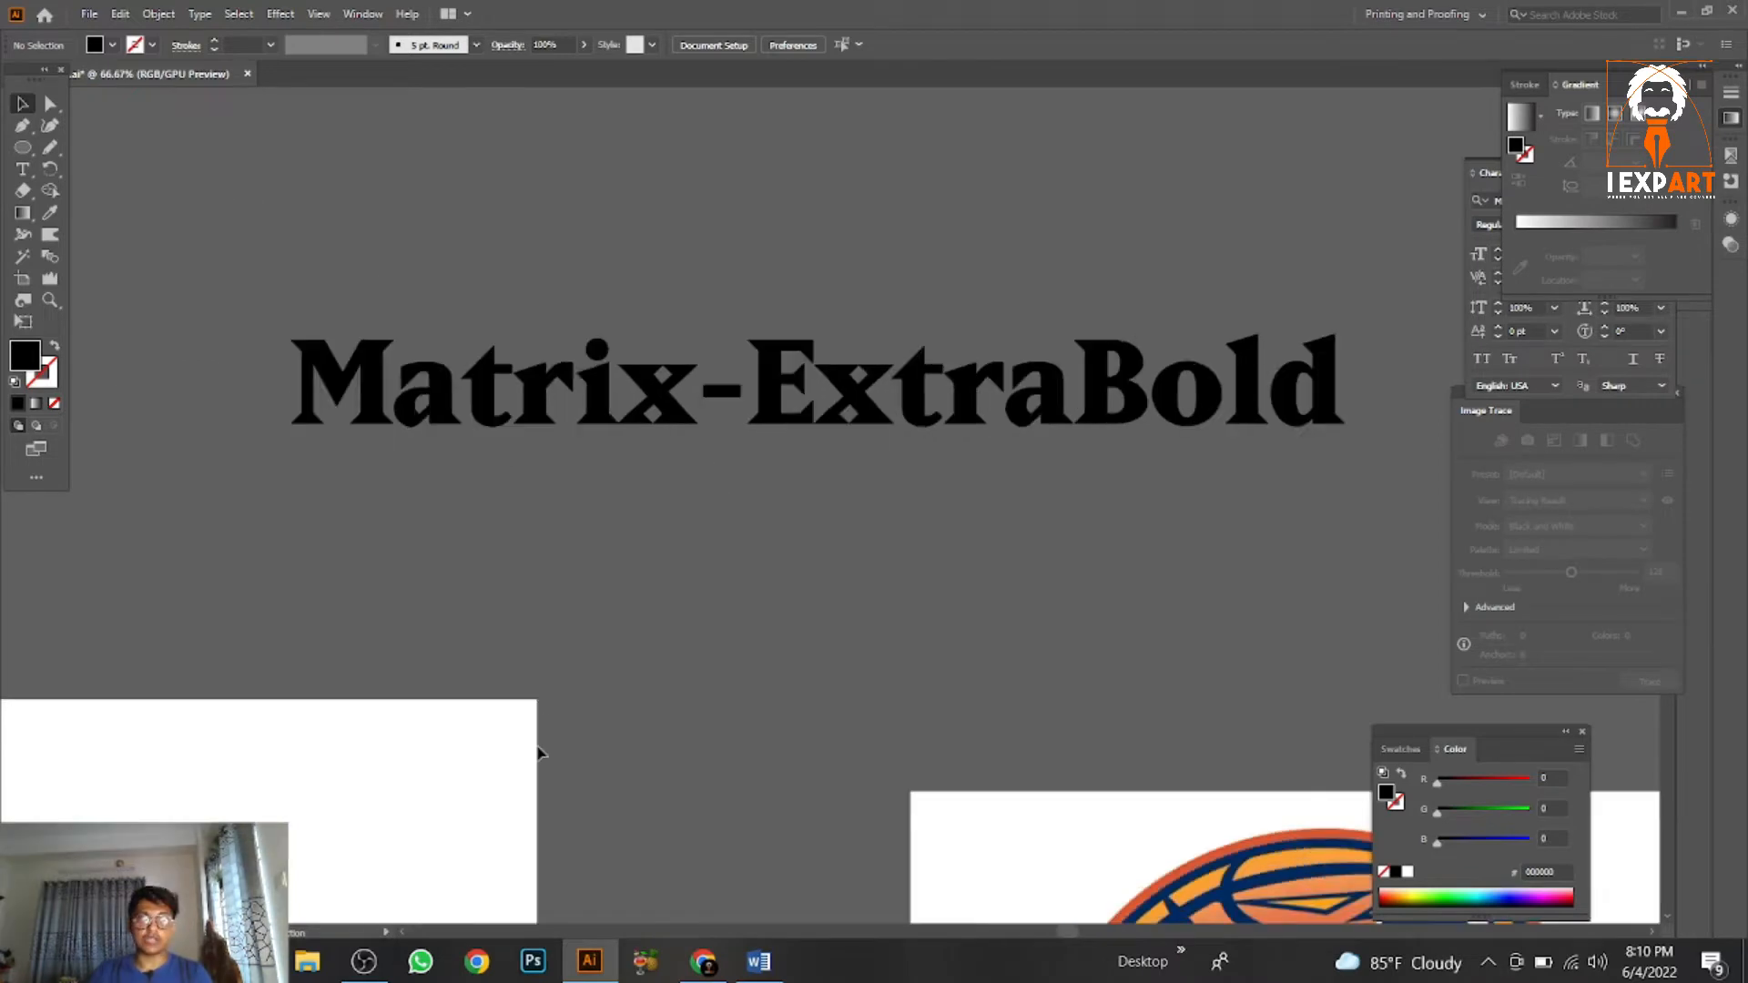
left_click(713, 967)
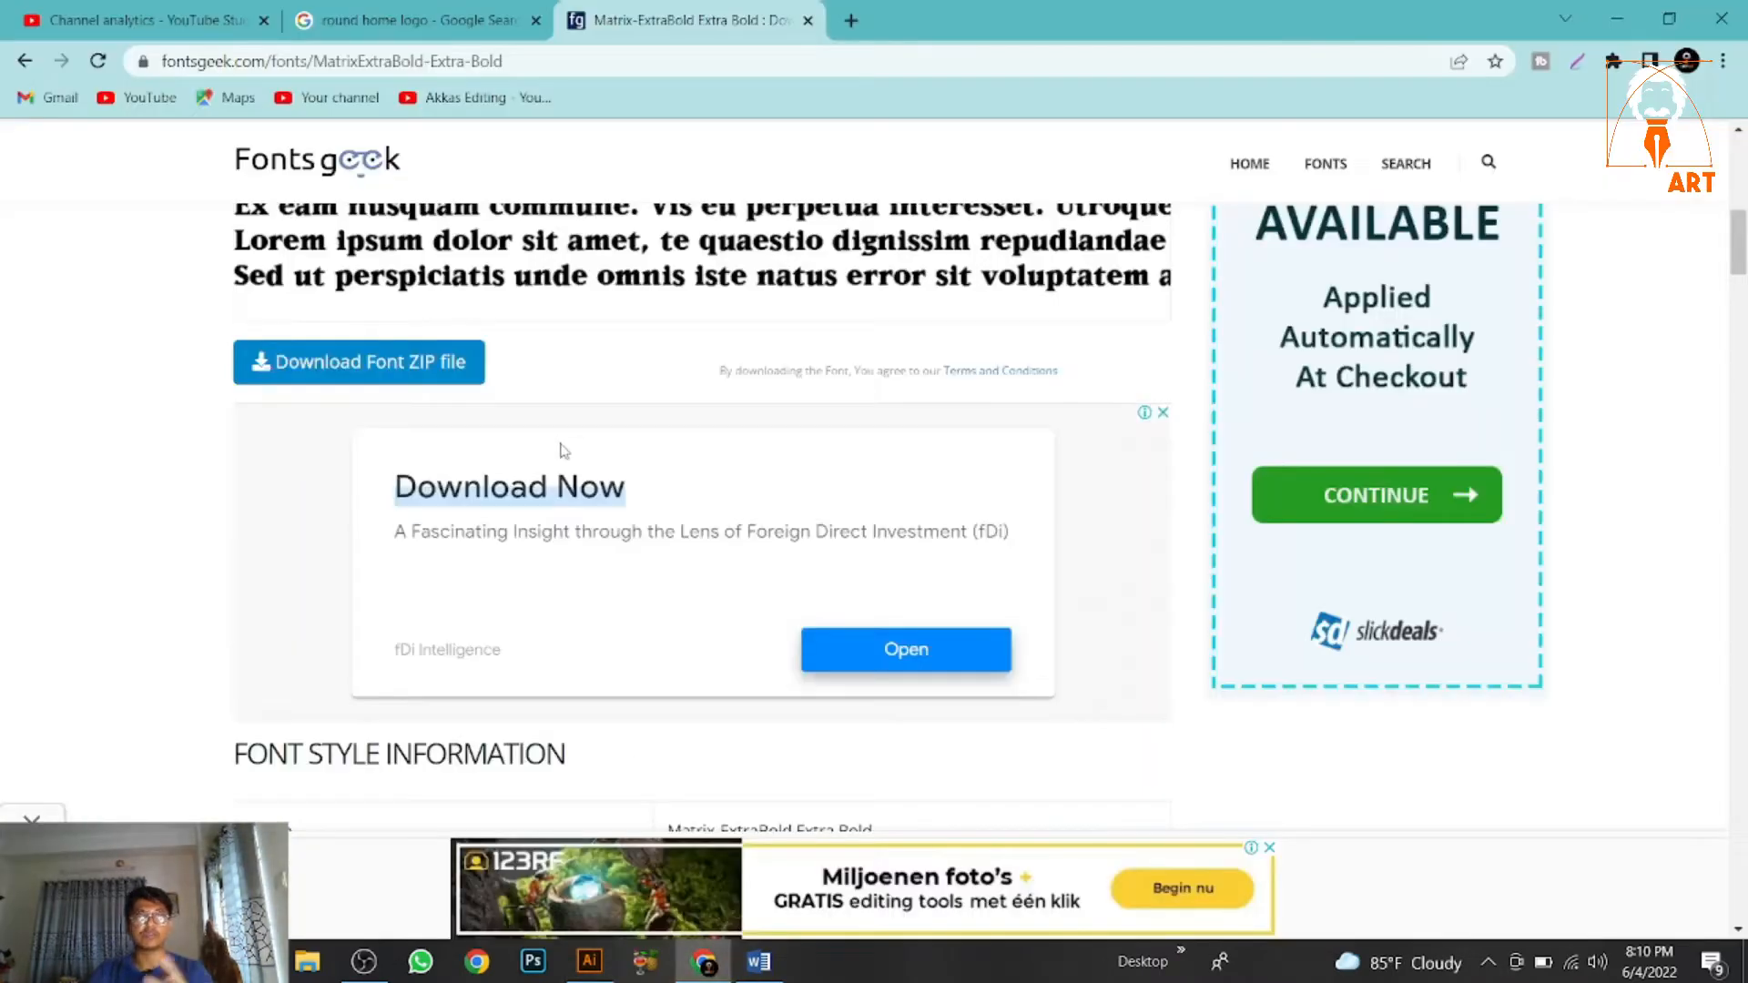
scroll(543, 352, "up", 3)
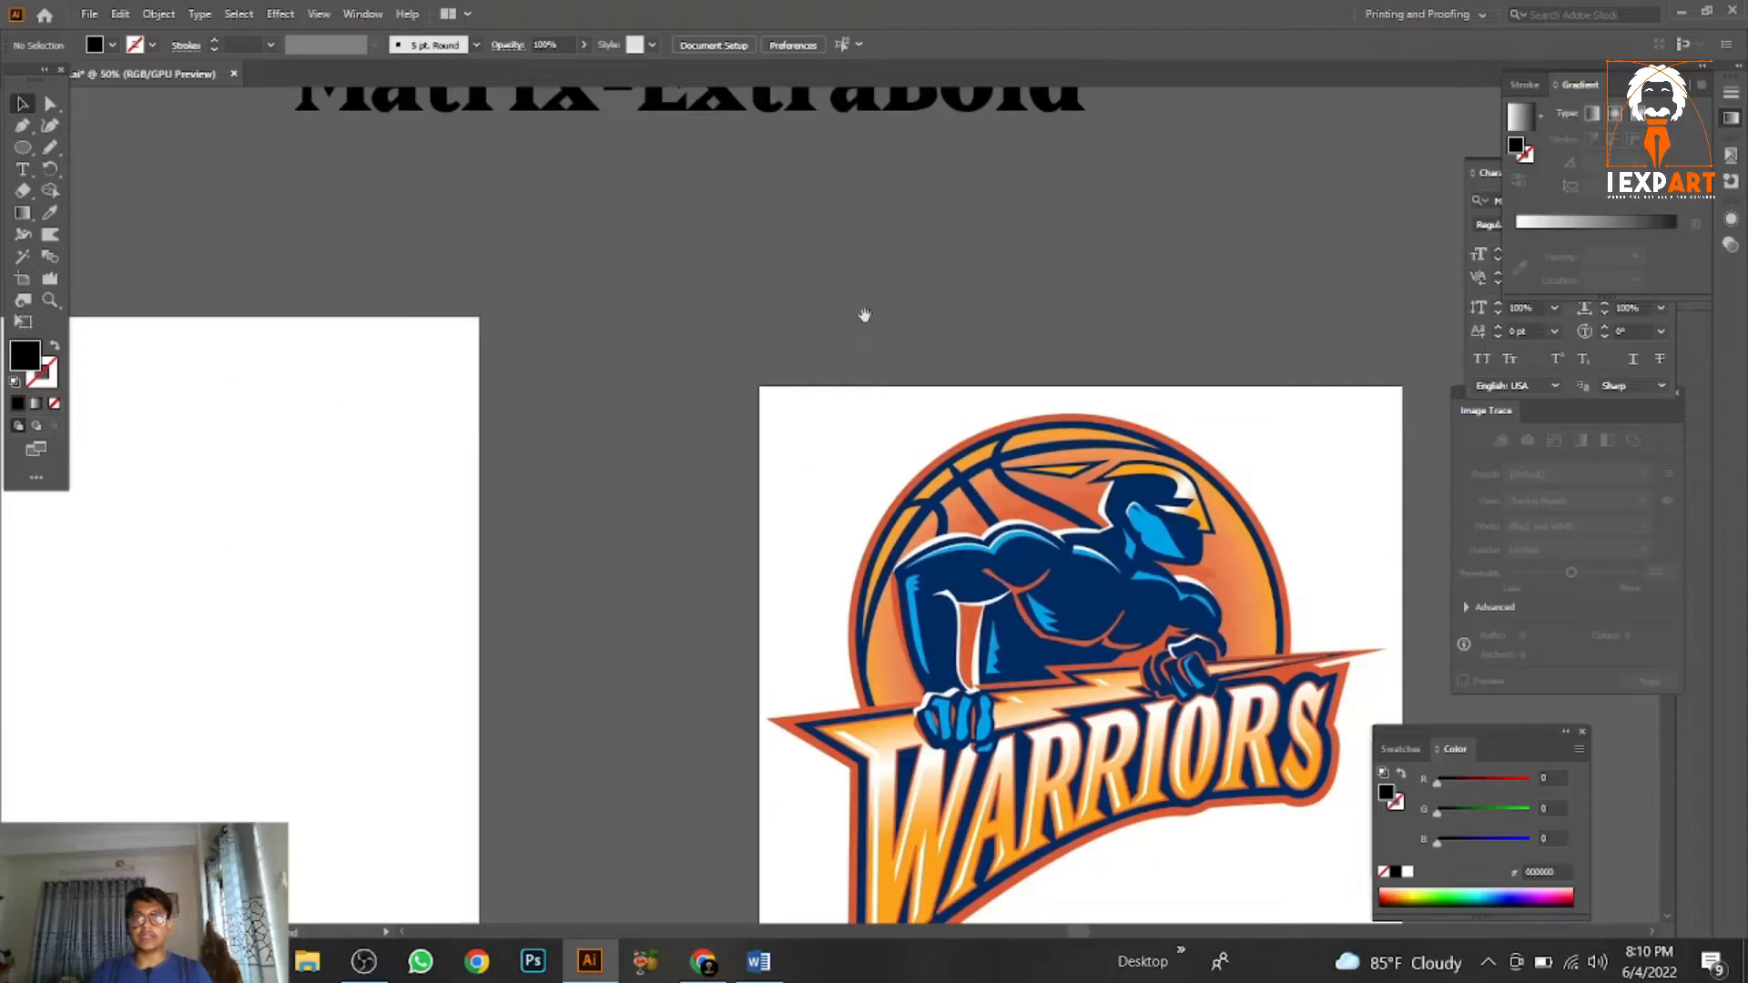
Back in Illustrator, move the plumber figure with its pipe from the tool emblem onto the blank artboard.
mouse_move(1070, 558)
left_mouse_down()
mouse_move(863, 435)
mouse_move(635, 340)
left_mouse_up()
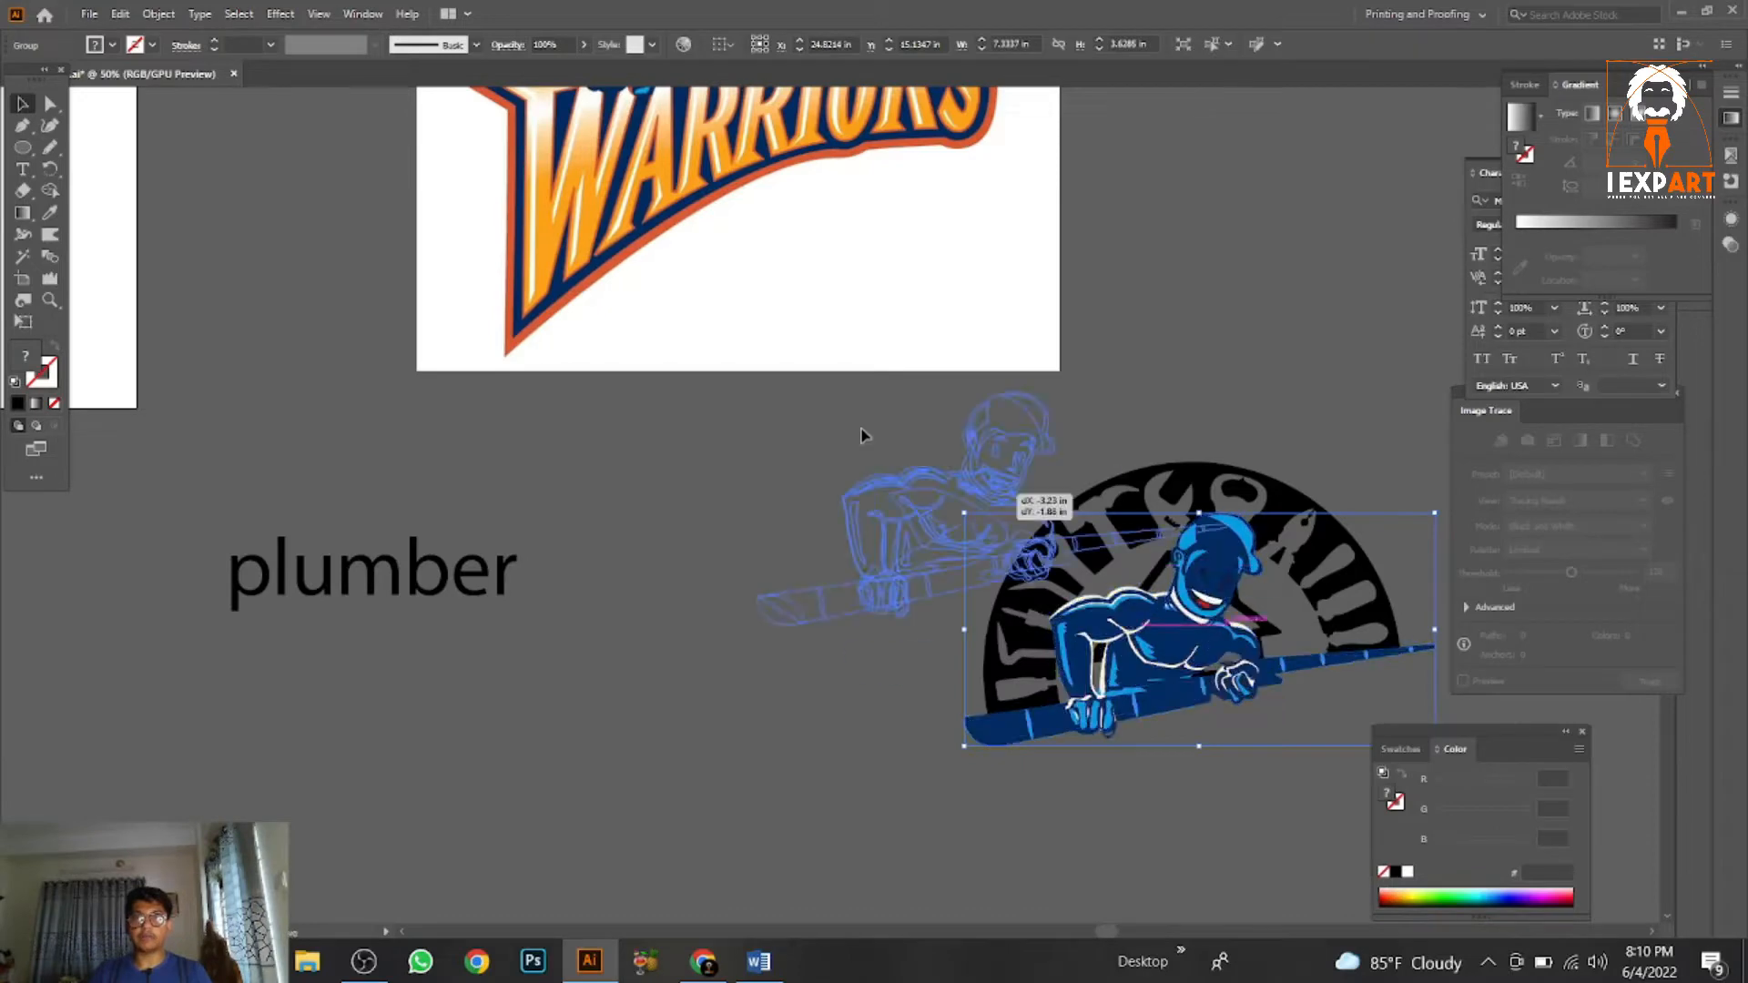
left_click_drag(634, 340, 564, 405)
left_click_drag(570, 410, 549, 392)
left_click(724, 485)
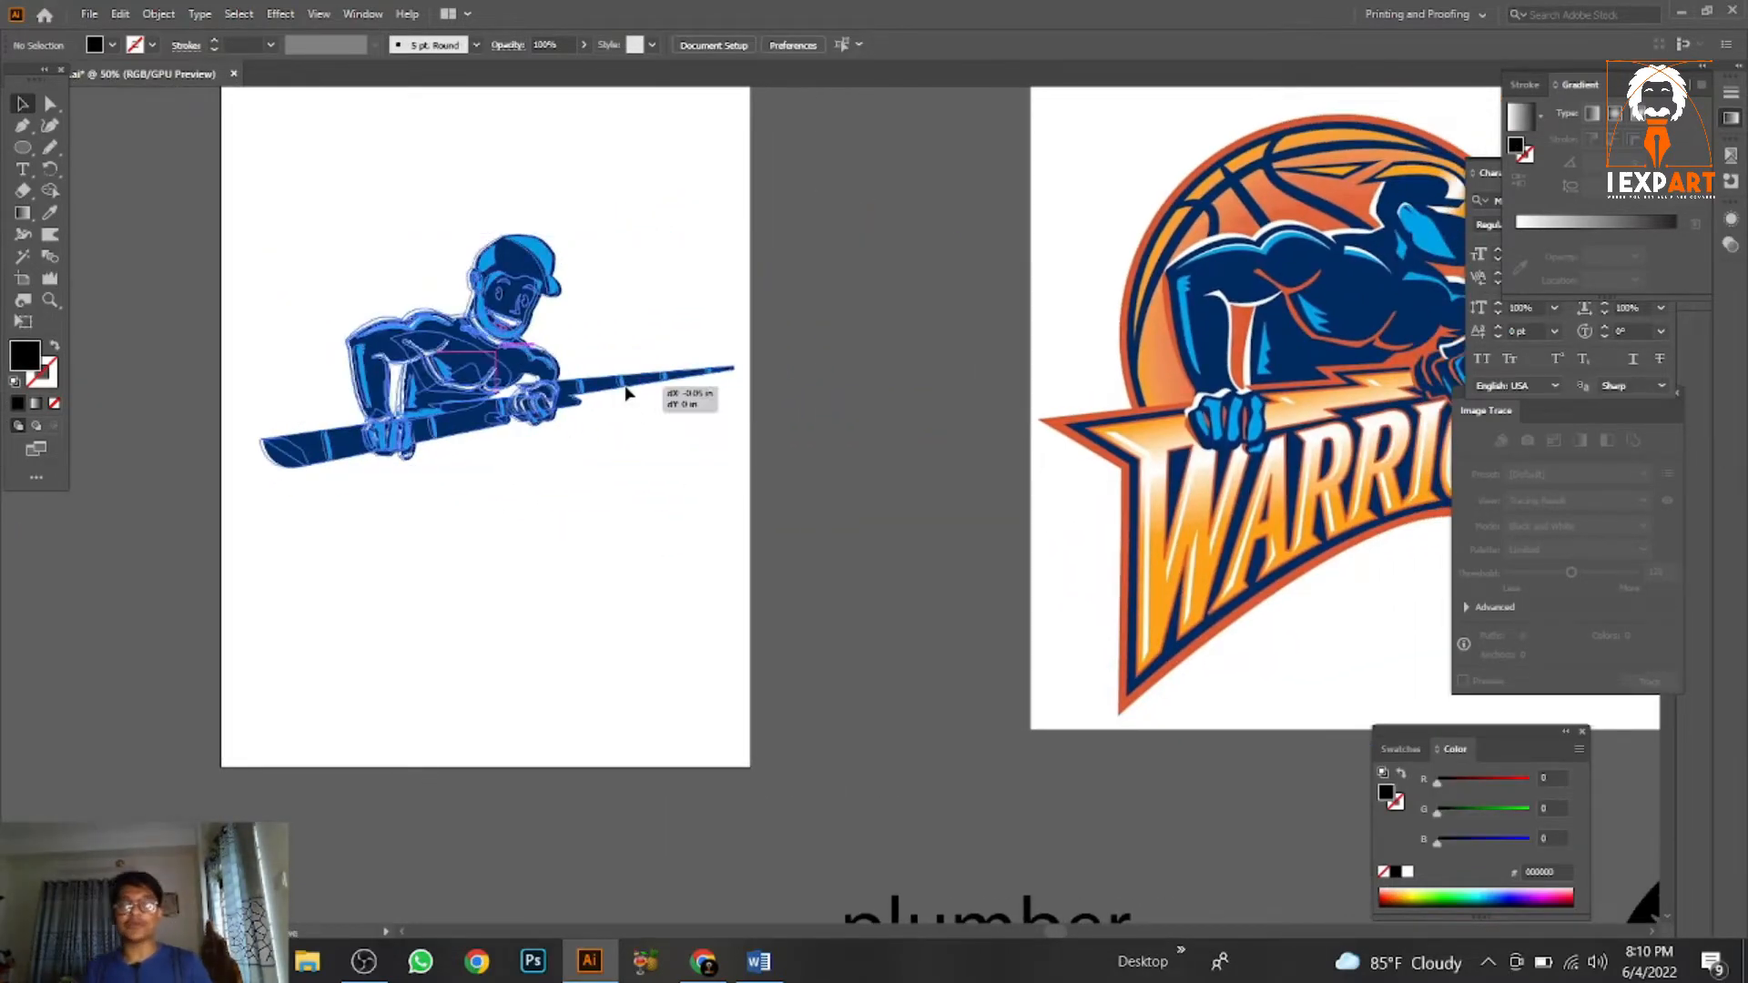
left_click(634, 397)
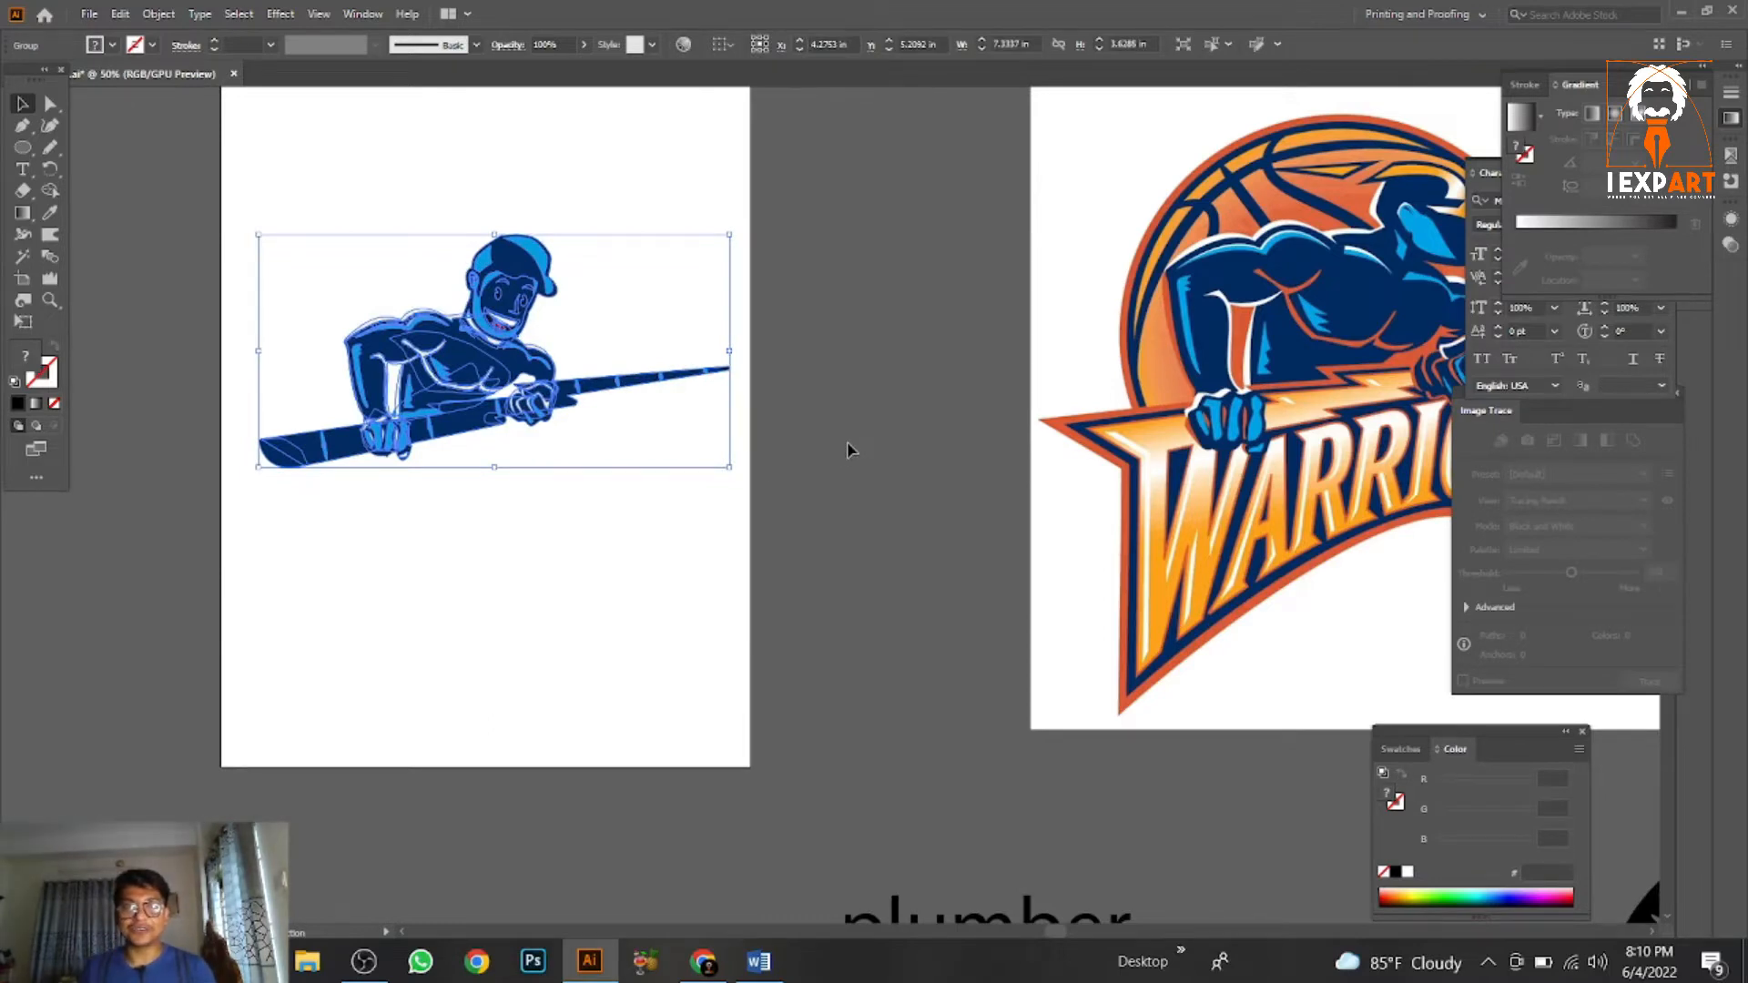
Move the "plumber" text onto the artboard, placing it directly beneath the figure's pipe.
left_click_drag(847, 443, 656, 406)
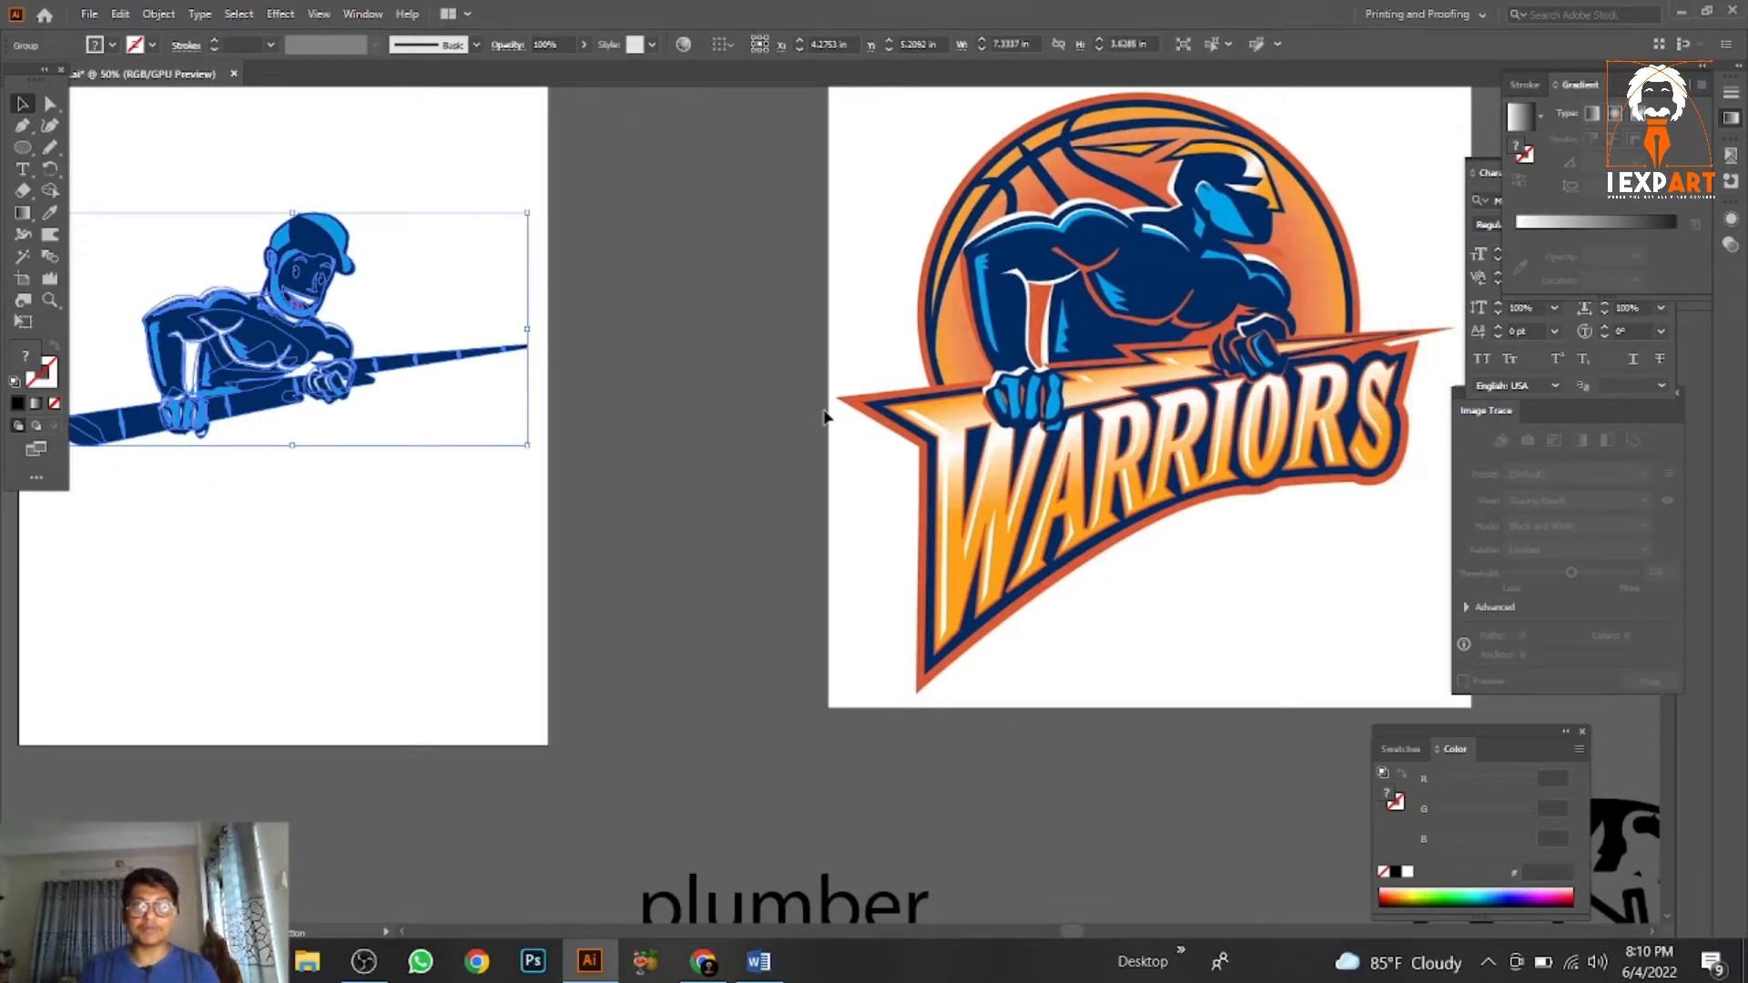
left_click_drag(800, 586, 968, 534)
left_click(1002, 540)
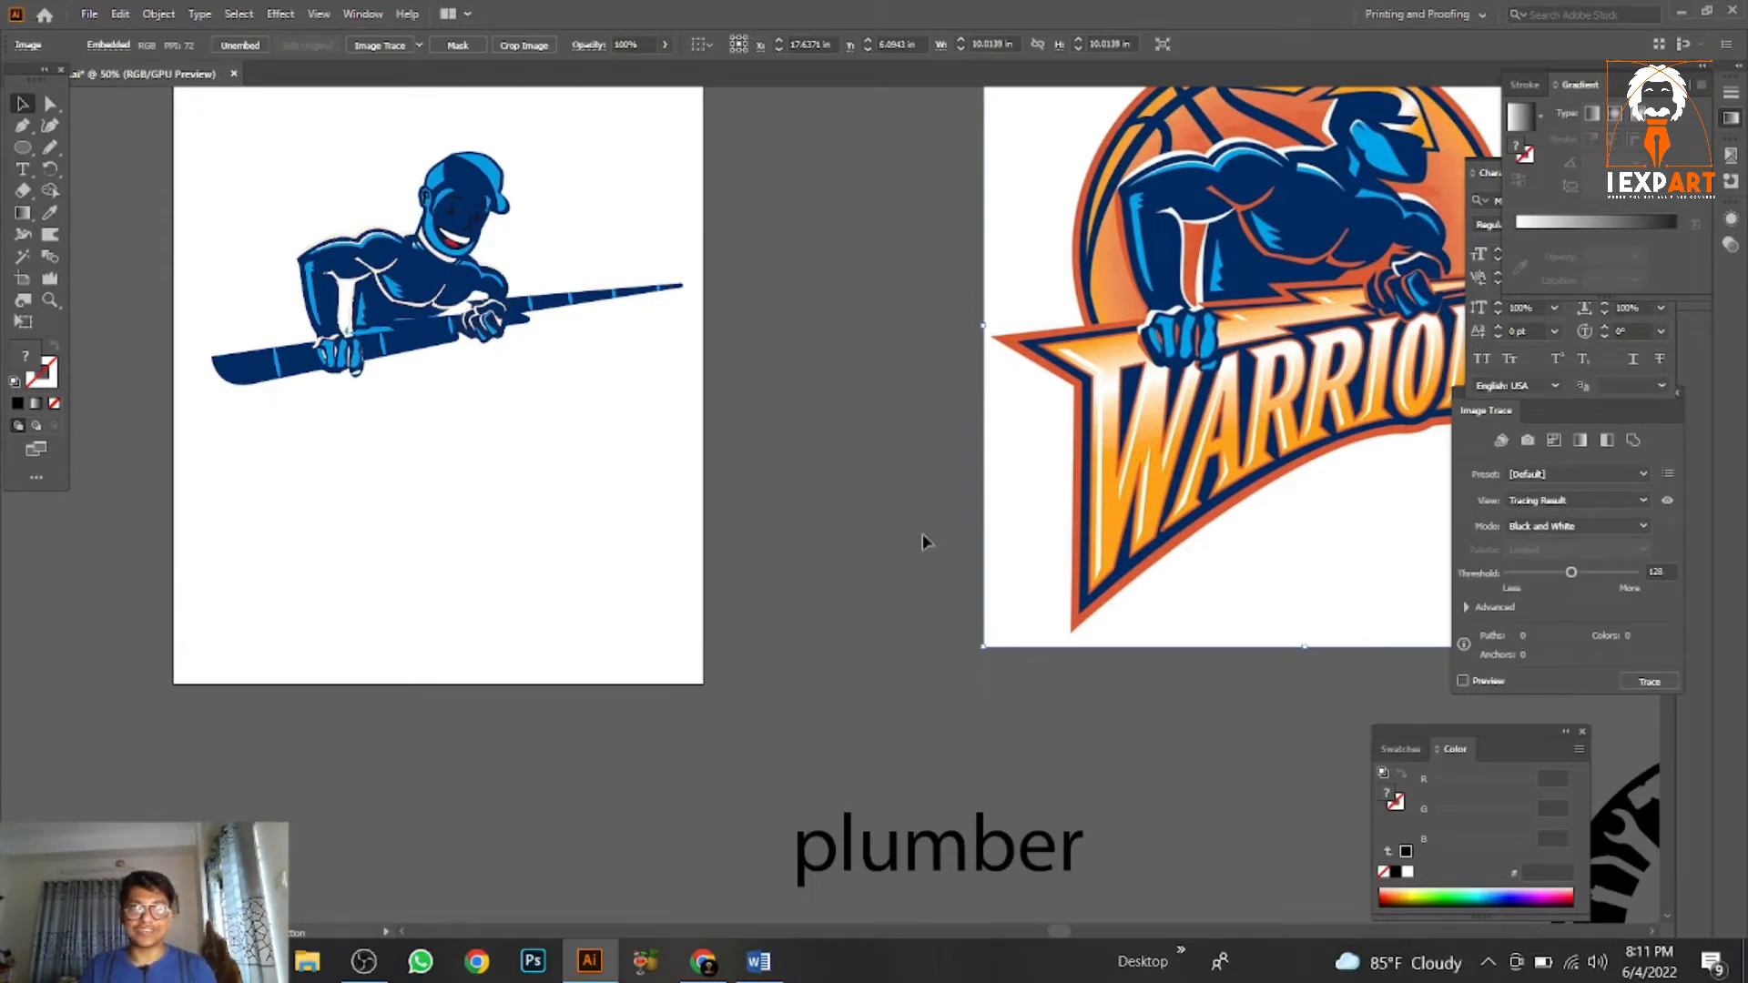
left_click_drag(957, 842, 565, 610)
left_click(768, 495)
left_click(628, 781)
Set the "plumber" text to All Caps.
key("ctrl+t")
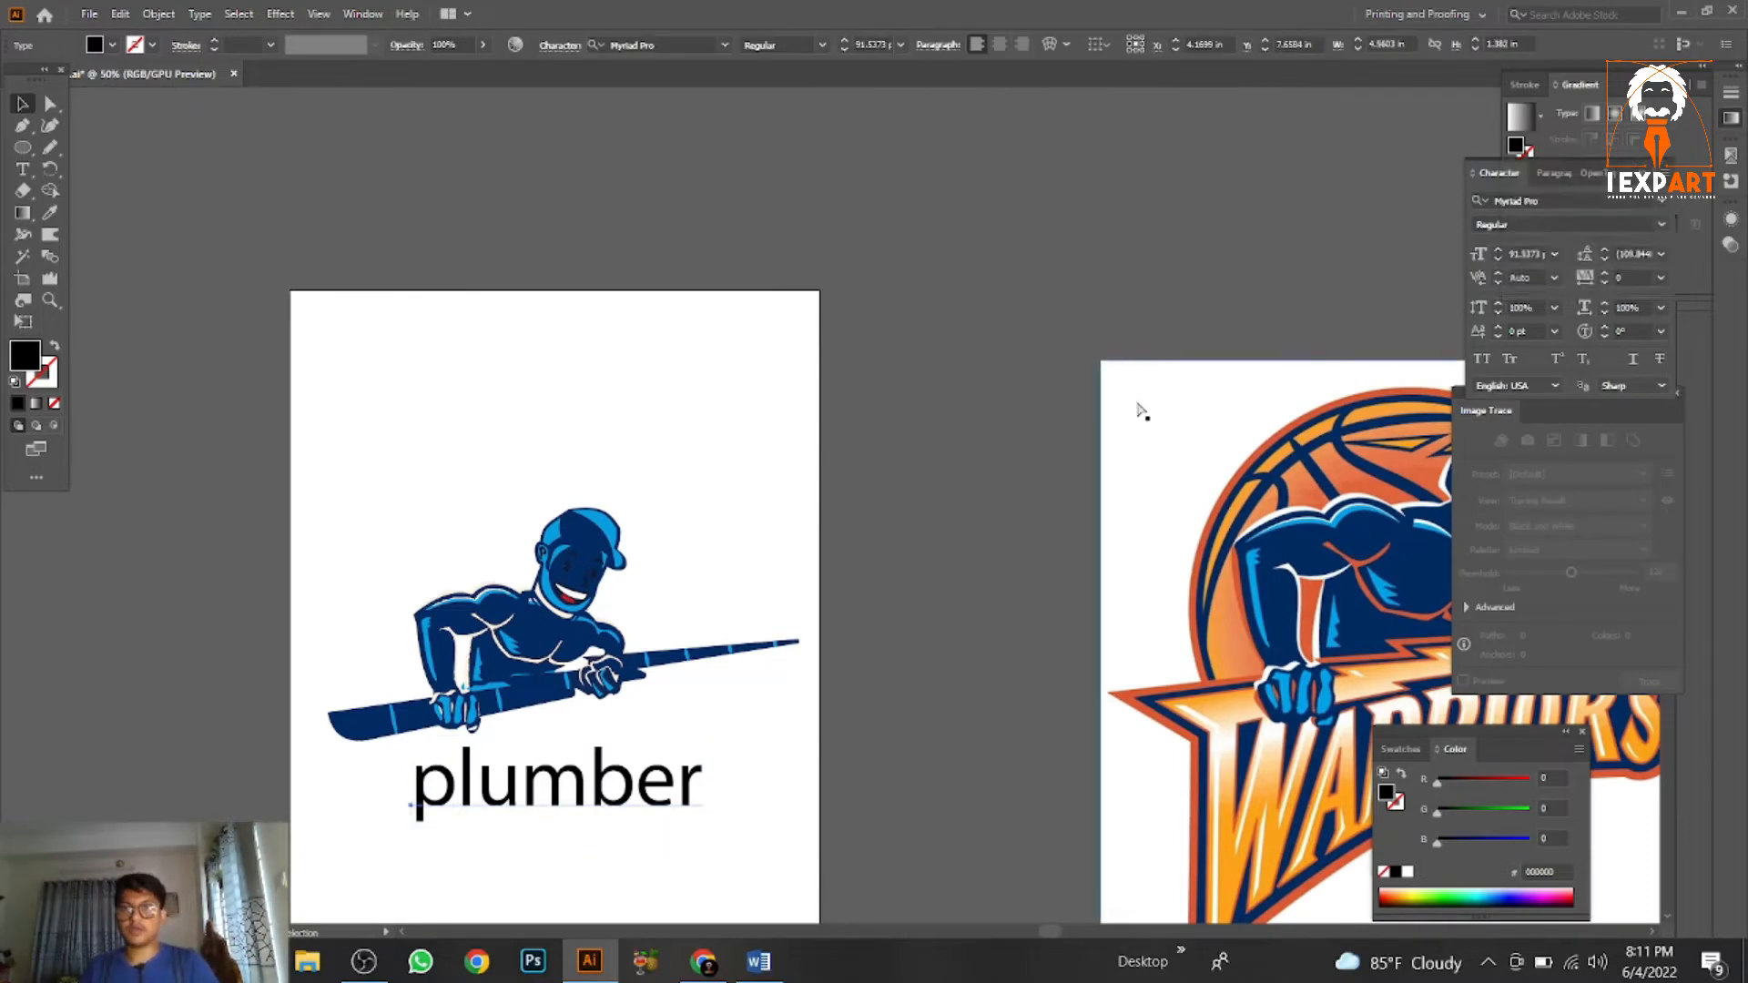
left_click(1665, 173)
left_click(1421, 289)
Change the PLUMBER text's font to Matrix-ExtraBold.
left_click_drag(712, 607, 776, 520)
scroll(774, 511, "up", 3)
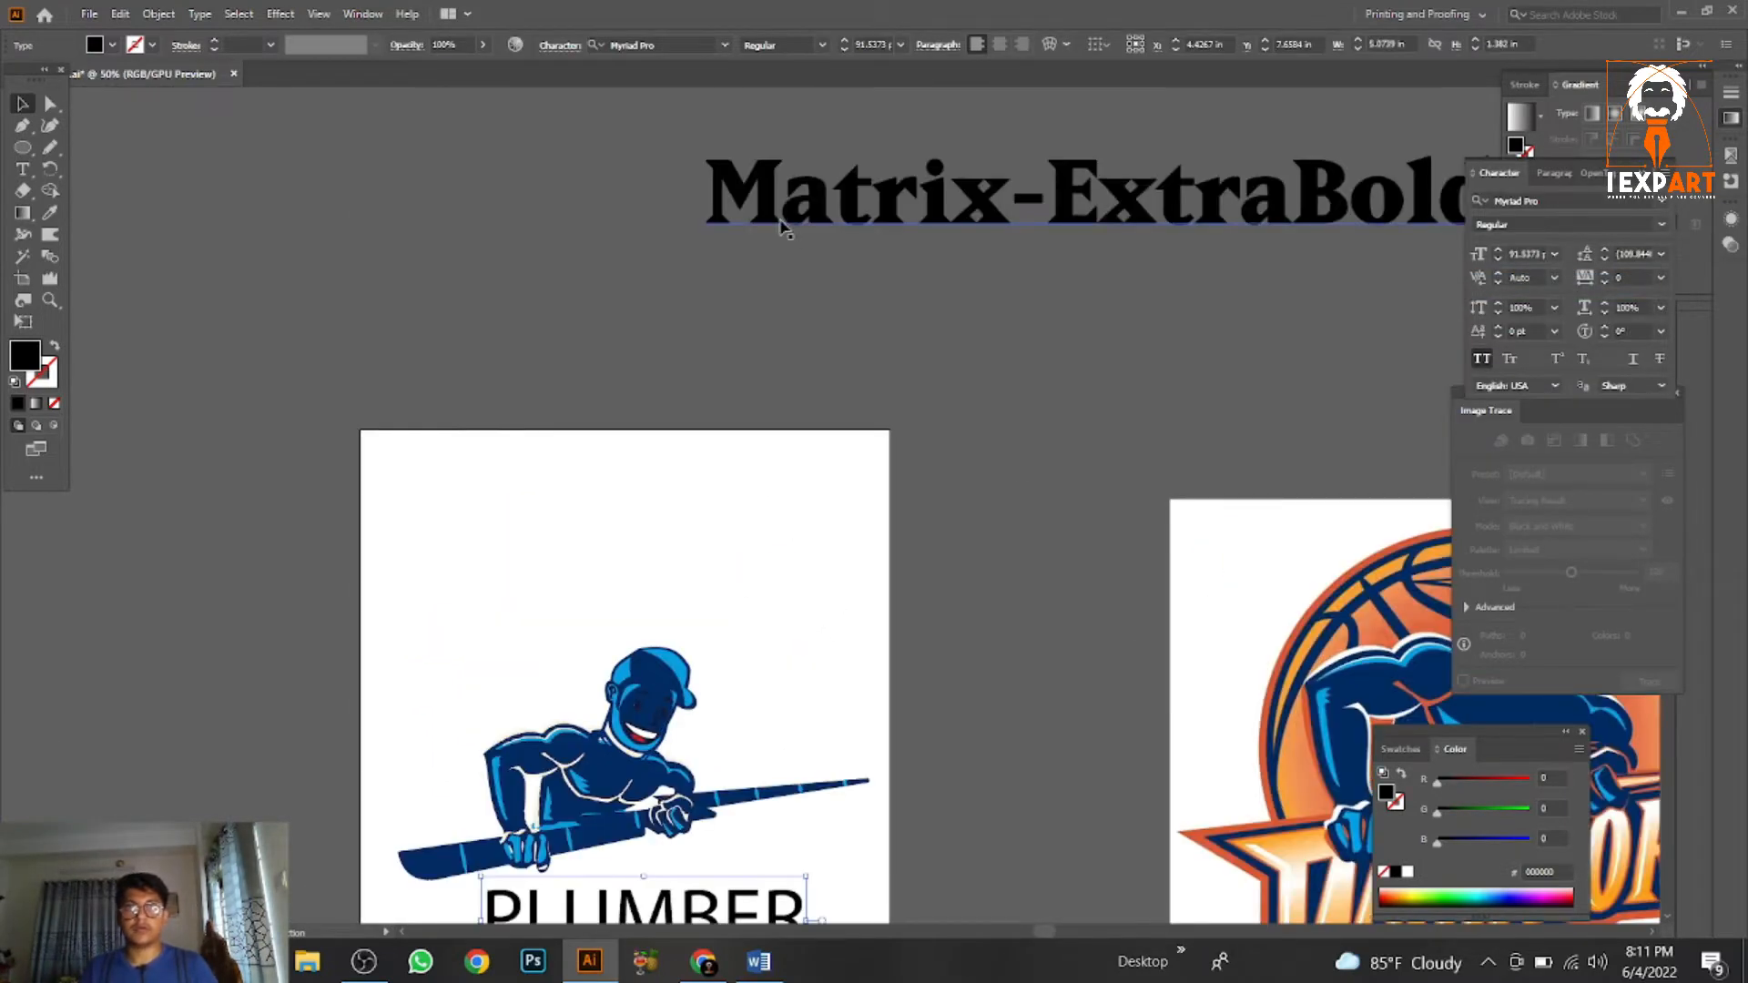
left_click(674, 44)
type("matri")
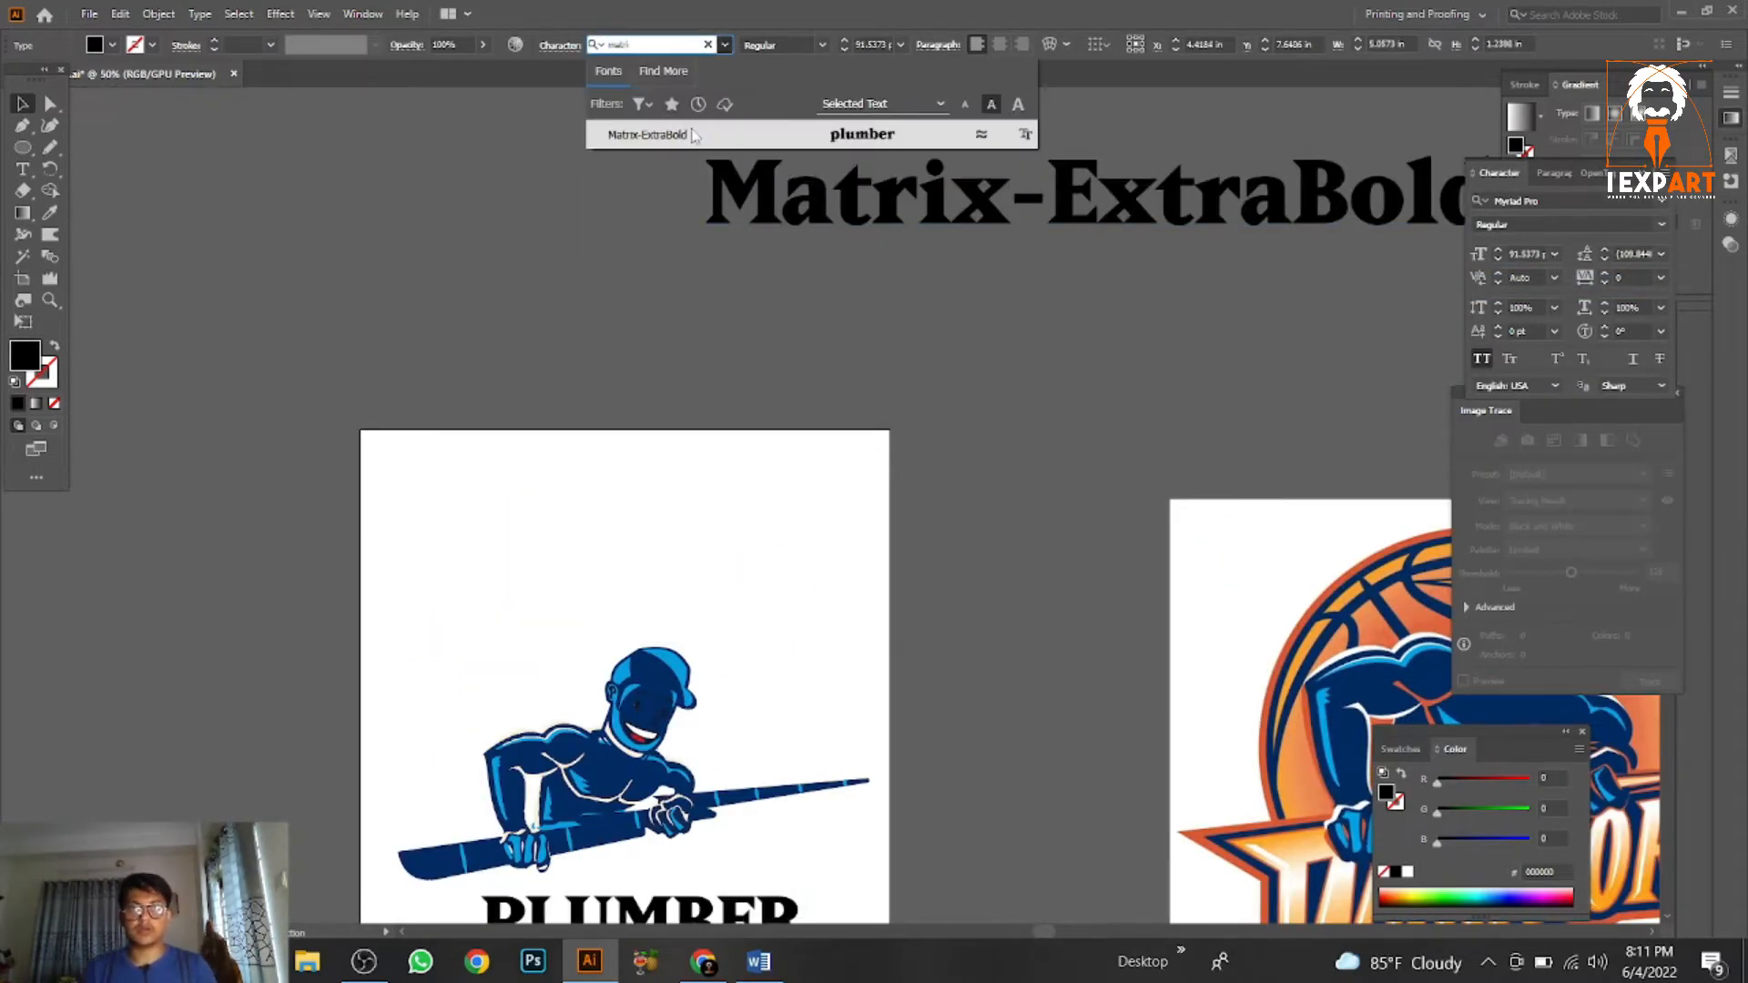
left_click(689, 135)
scroll(929, 531, "down", 5)
left_click(929, 531)
scroll(929, 531, "right", 4)
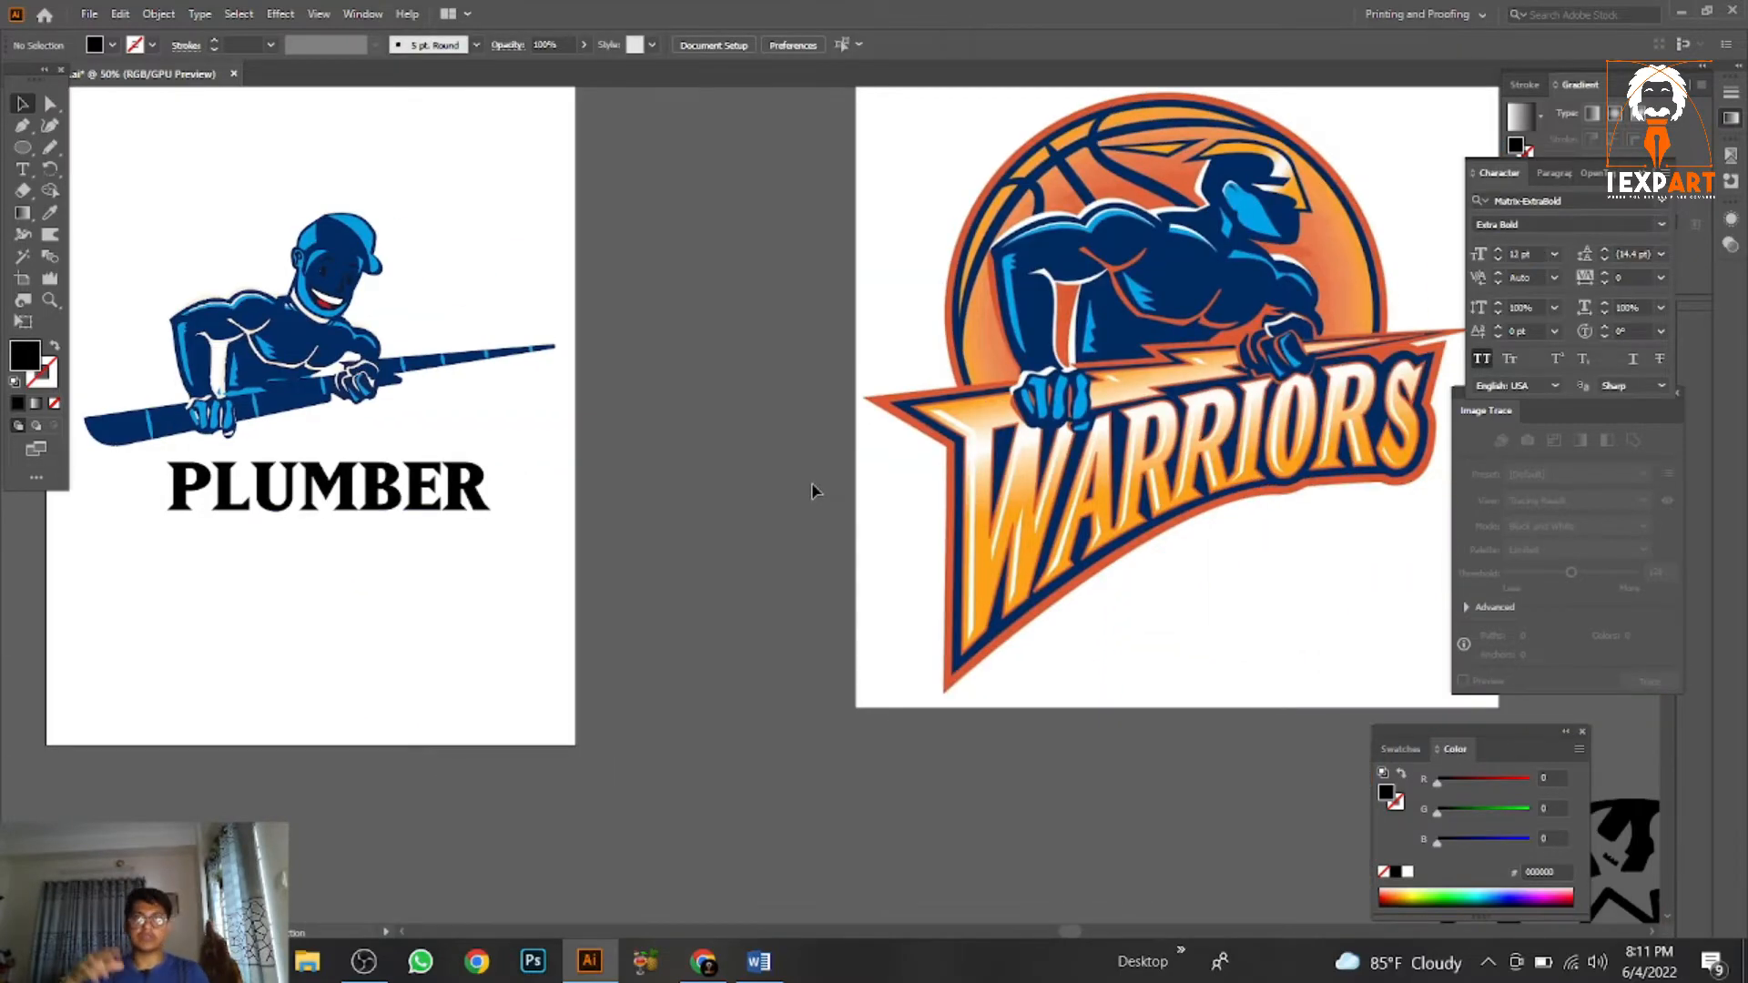
Start a Pen path on the Warriors banner, running from the inner corner beside the W down to the lowest tip.
key("ctrl+=")
key("p")
left_click_drag(559, 352, 506, 335)
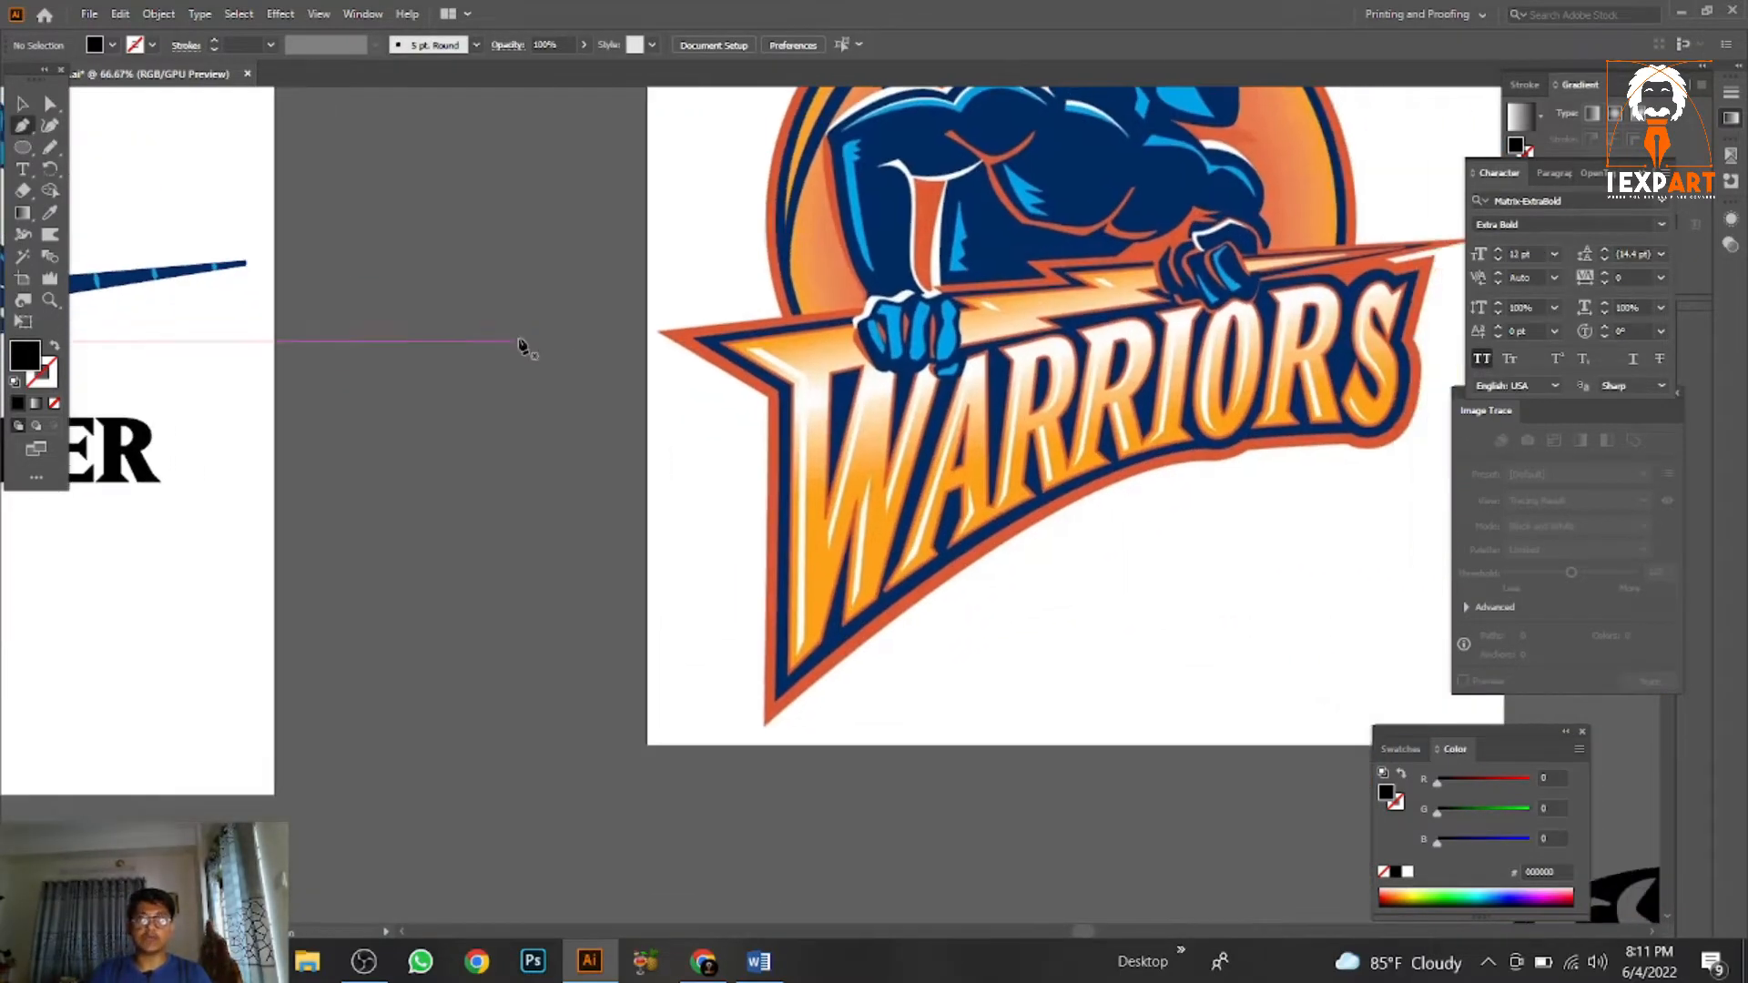
scroll(948, 401, "left", 10)
scroll(859, 382, "right", 7)
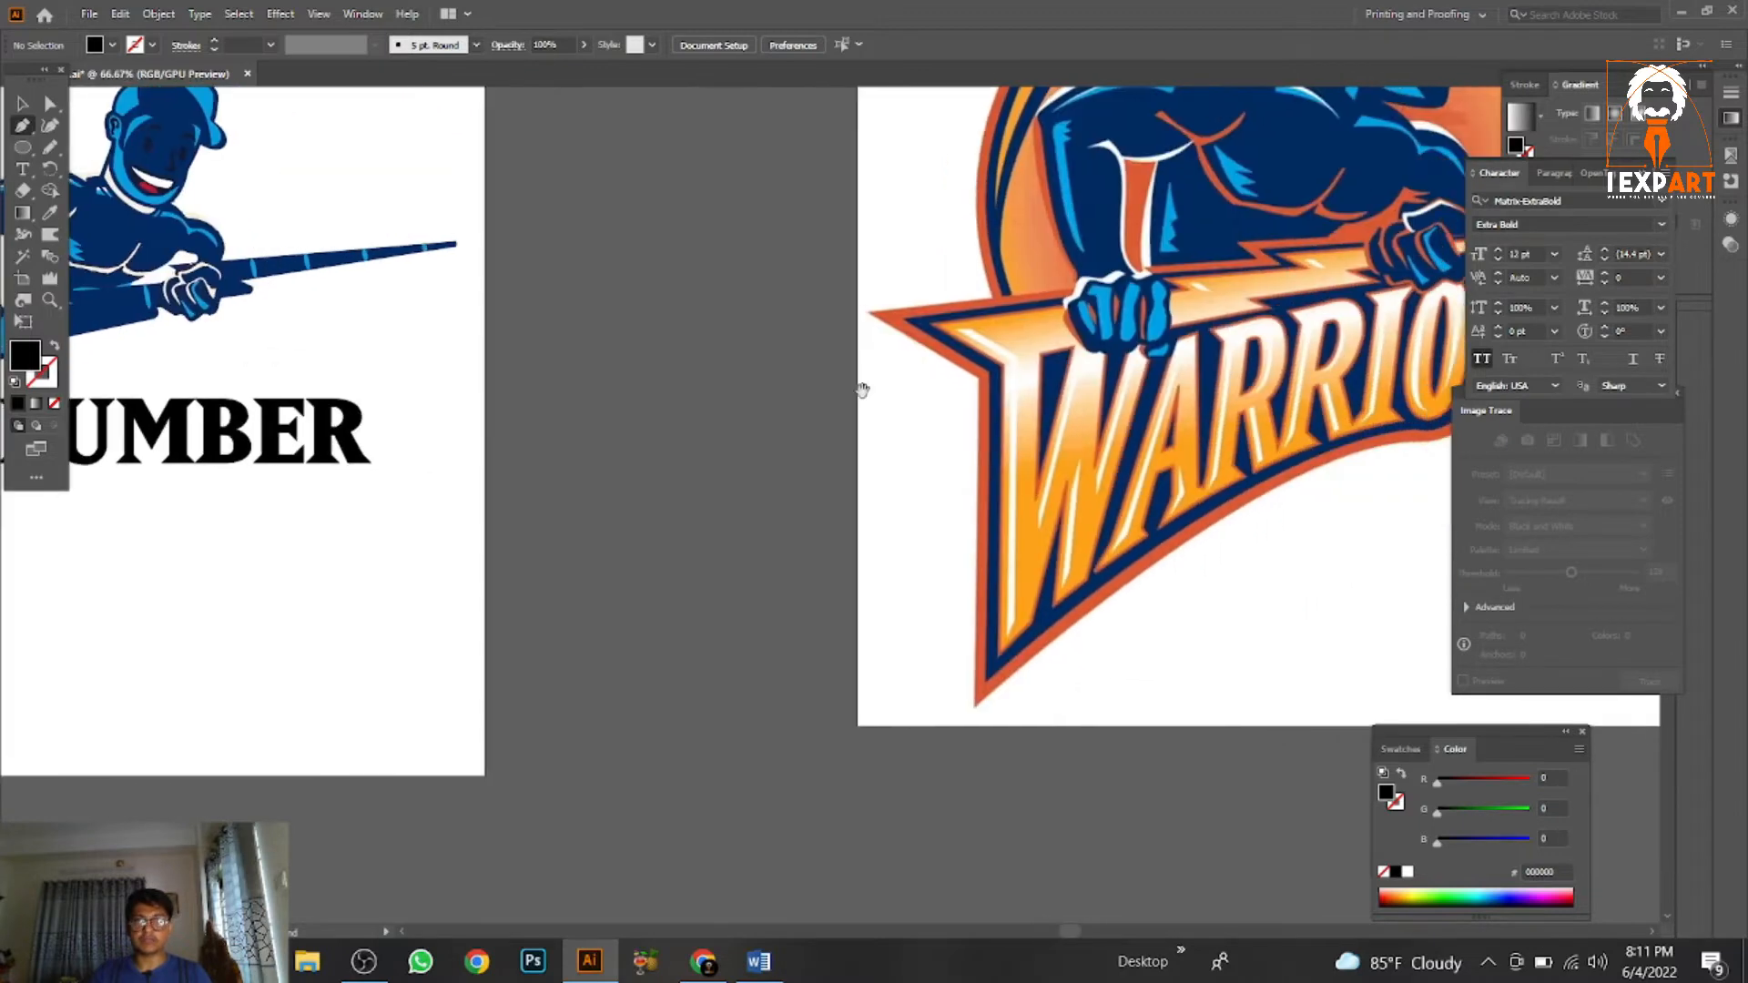
key("ctrl+=")
key("ctrl+=")
scroll(941, 401, "left", 4)
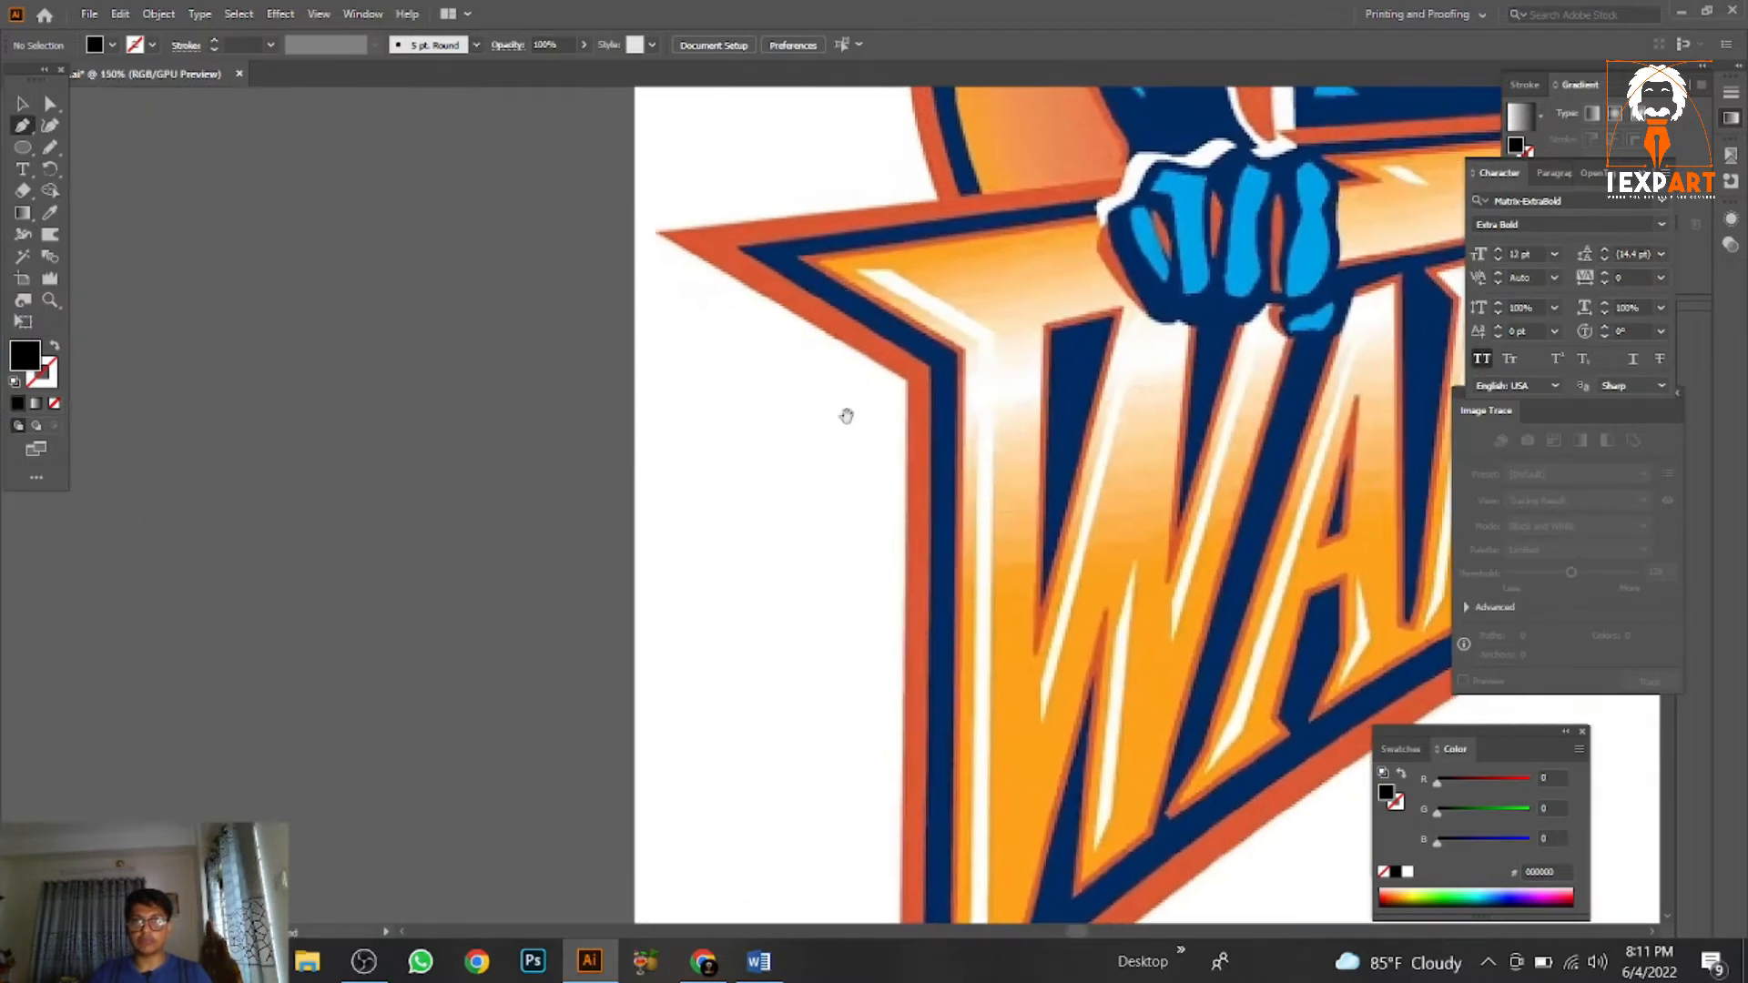
left_click(912, 378)
scroll(893, 460, "down", 5)
left_click(893, 753)
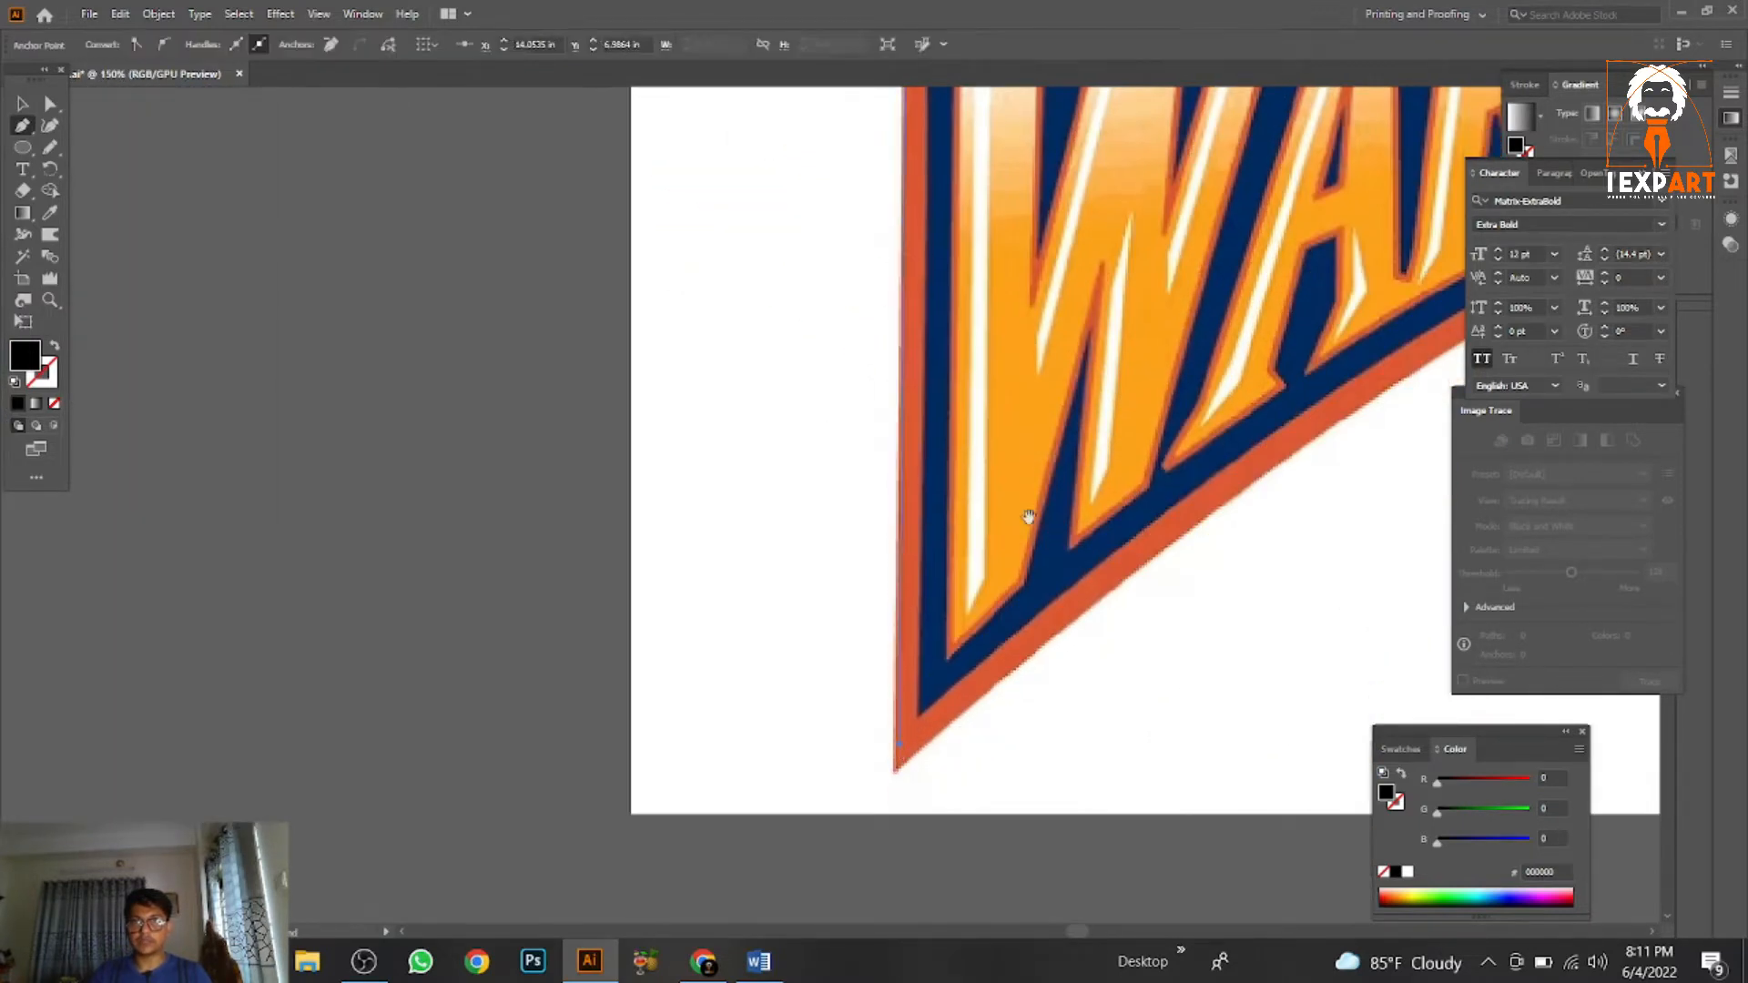
Continue the path with one curved segment along the banner's lower edge, ending below the final S.
key("ctrl+minus")
scroll(823, 559, "down", 1)
left_click_drag(1047, 446, 922, 482)
scroll(878, 533, "up", 1)
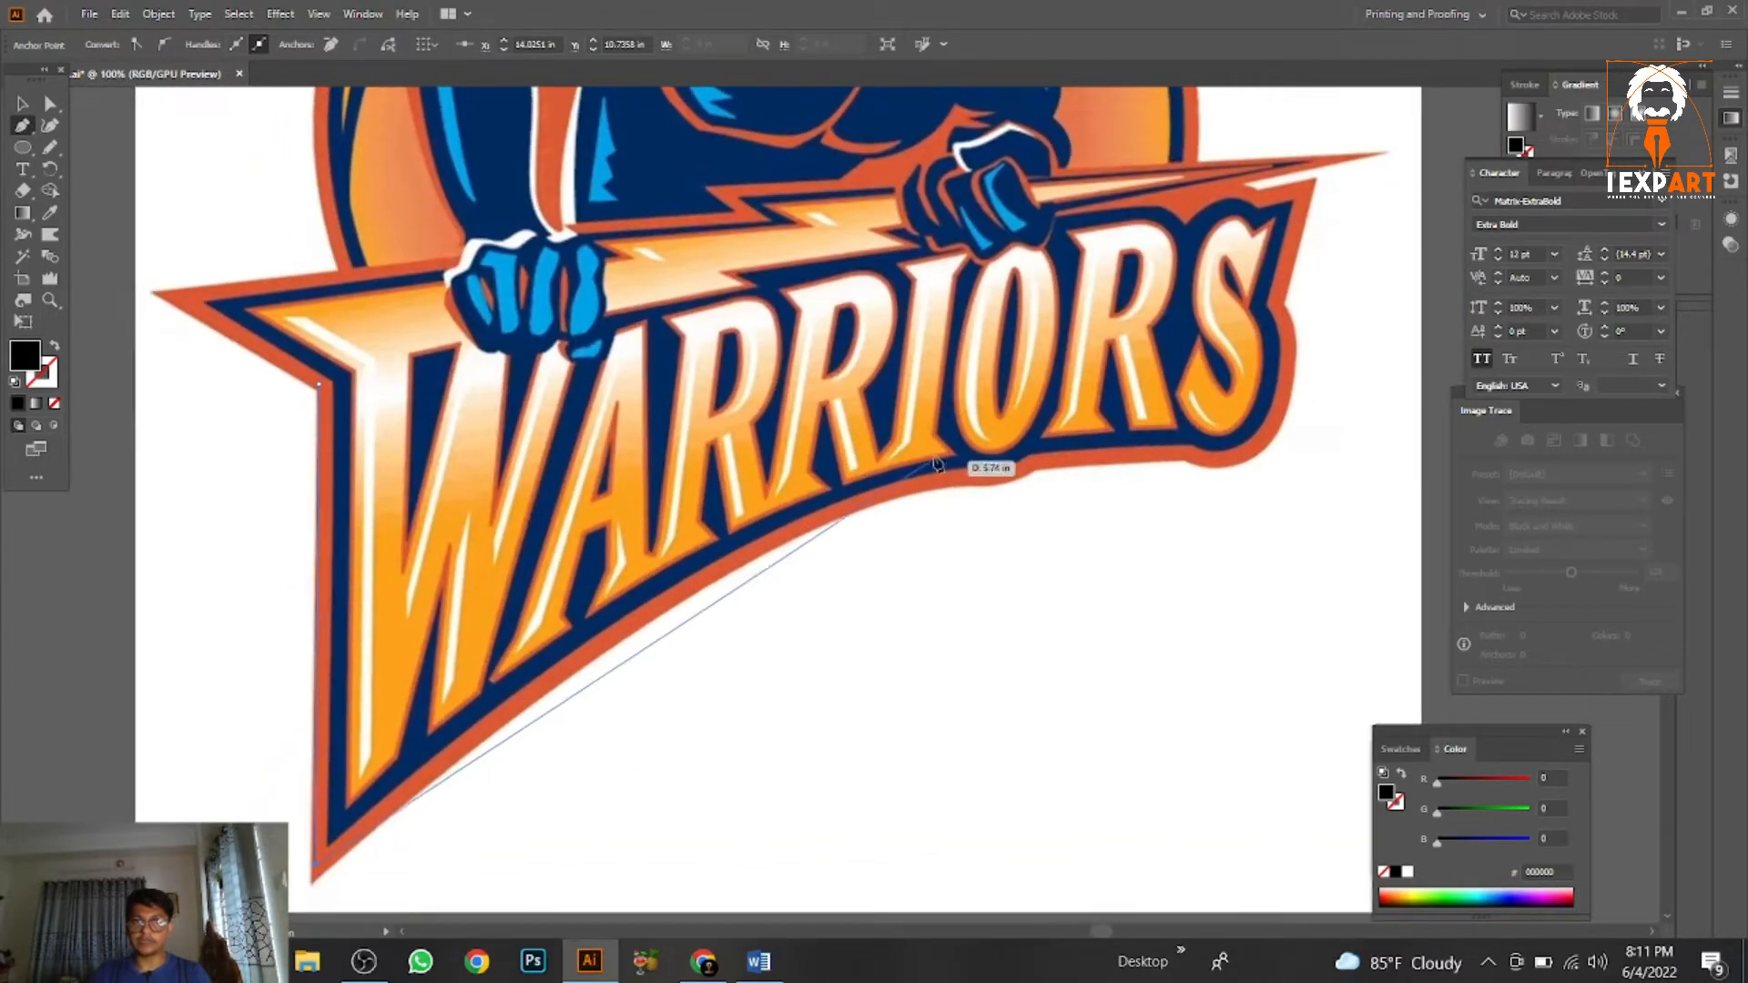
left_click(1241, 443)
left_click_drag(1268, 465, 1681, 531)
key("ctrl+z")
scroll(952, 510, "down", 1)
left_click_drag(953, 511, 1309, 490)
scroll(966, 424, "up", 2)
left_click(1064, 465)
Run the path up past the final S and back along the top of the lettering, closing the banner shape.
left_click_drag(1086, 409, 1089, 592)
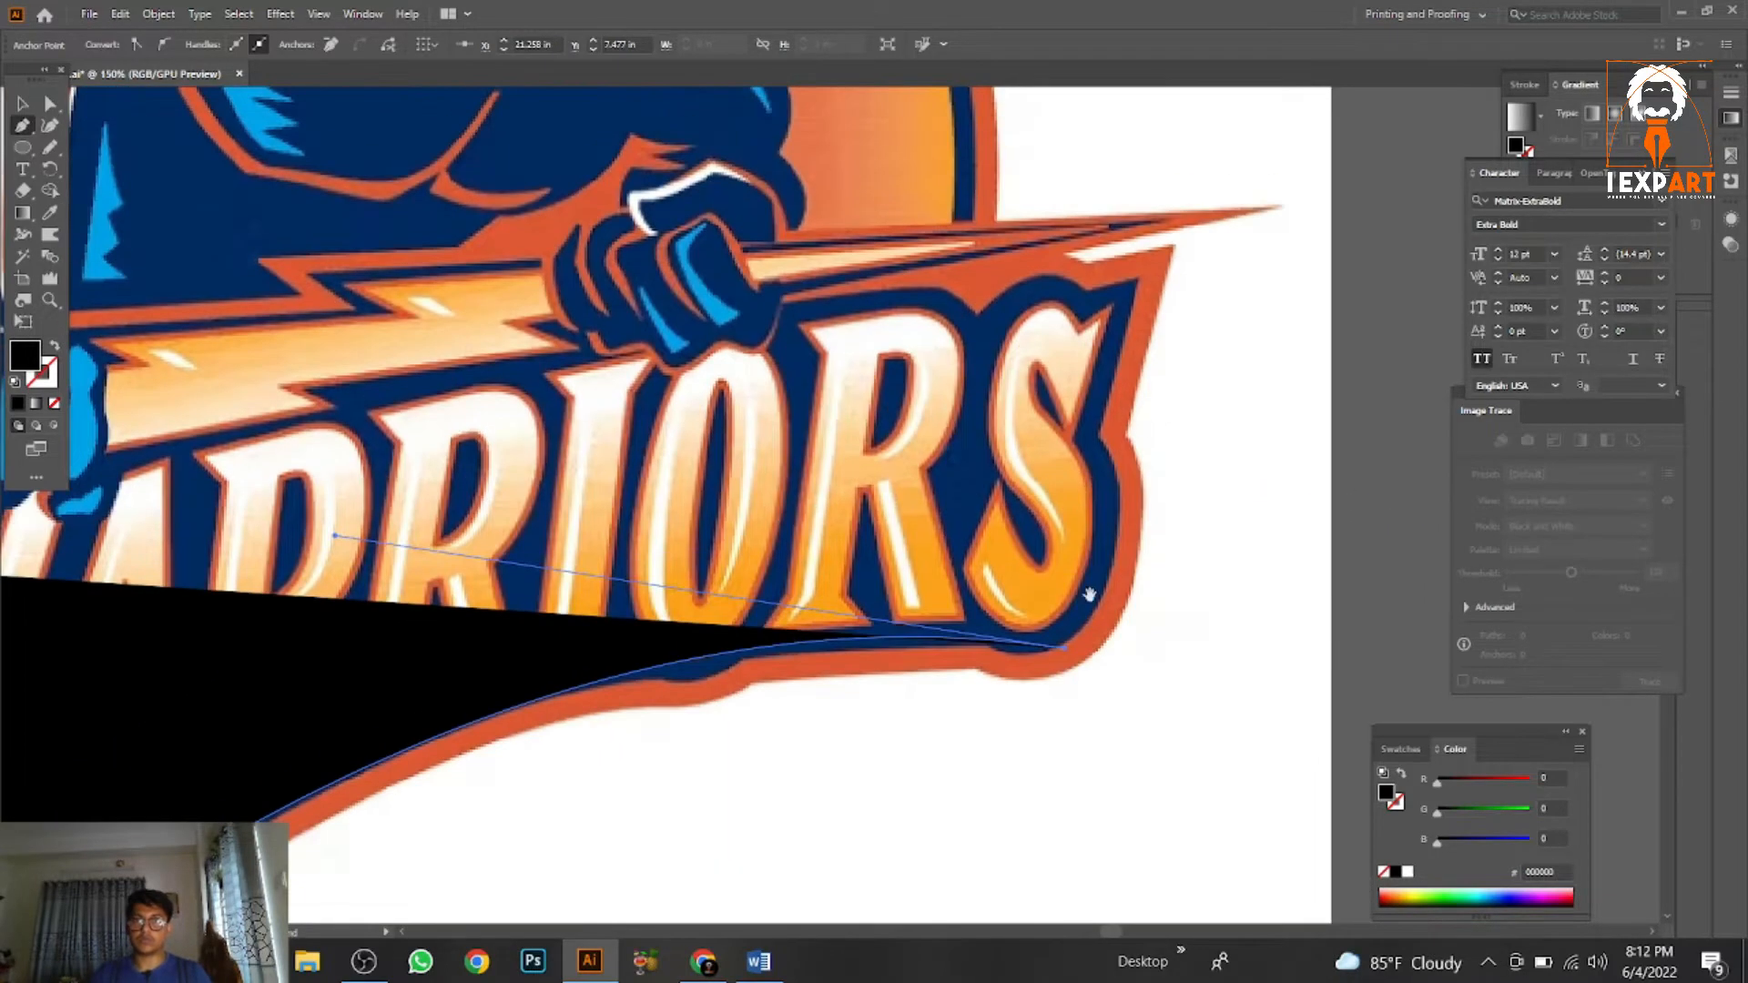
left_click(1143, 265)
key("ctrl+minus")
scroll(1007, 437, "left", 3)
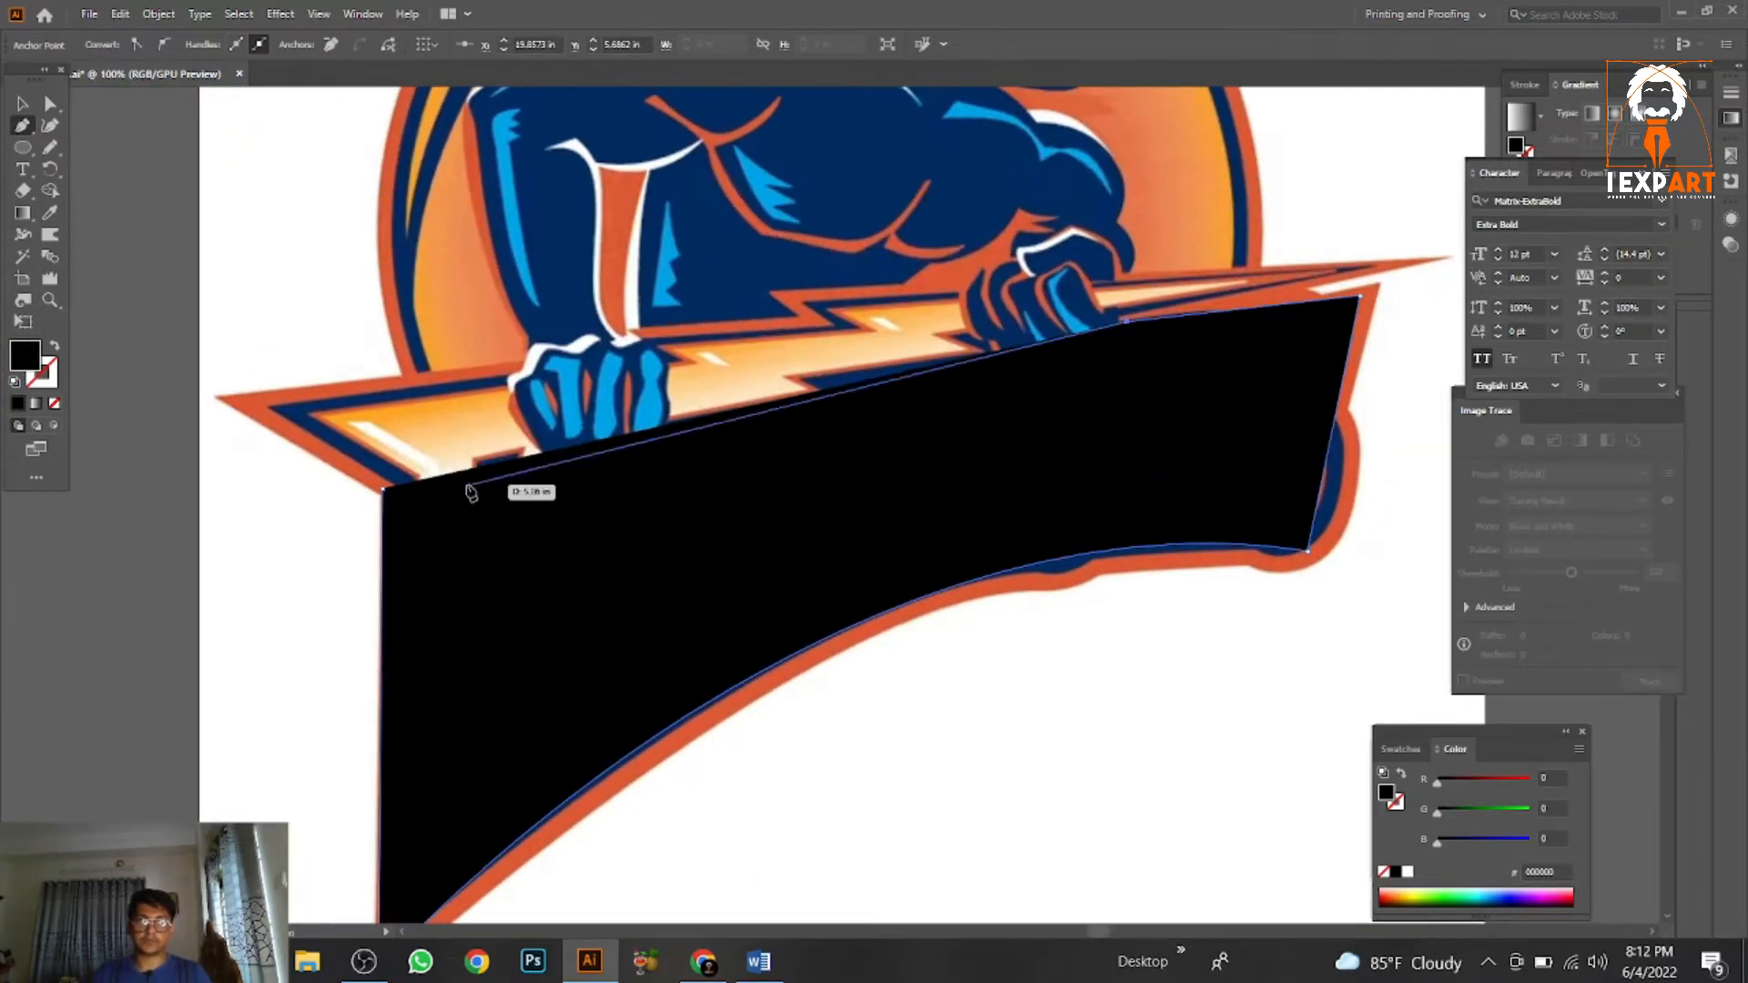
left_click(383, 490)
Move the traced black banner shape from the reference logo onto the plumber artboard, below the figure.
key("v")
scroll(407, 499, "left", 2)
scroll(692, 410, "down", 2)
scroll(744, 439, "left", 5)
left_click_drag(744, 439, 538, 525)
scroll(505, 623, "up", 2)
scroll(581, 539, "up", 1)
scroll(586, 544, "up", 1)
Move the PLUMBER text down over the black banner shape and enlarge it proportionally to about 113 pt.
left_click(732, 312)
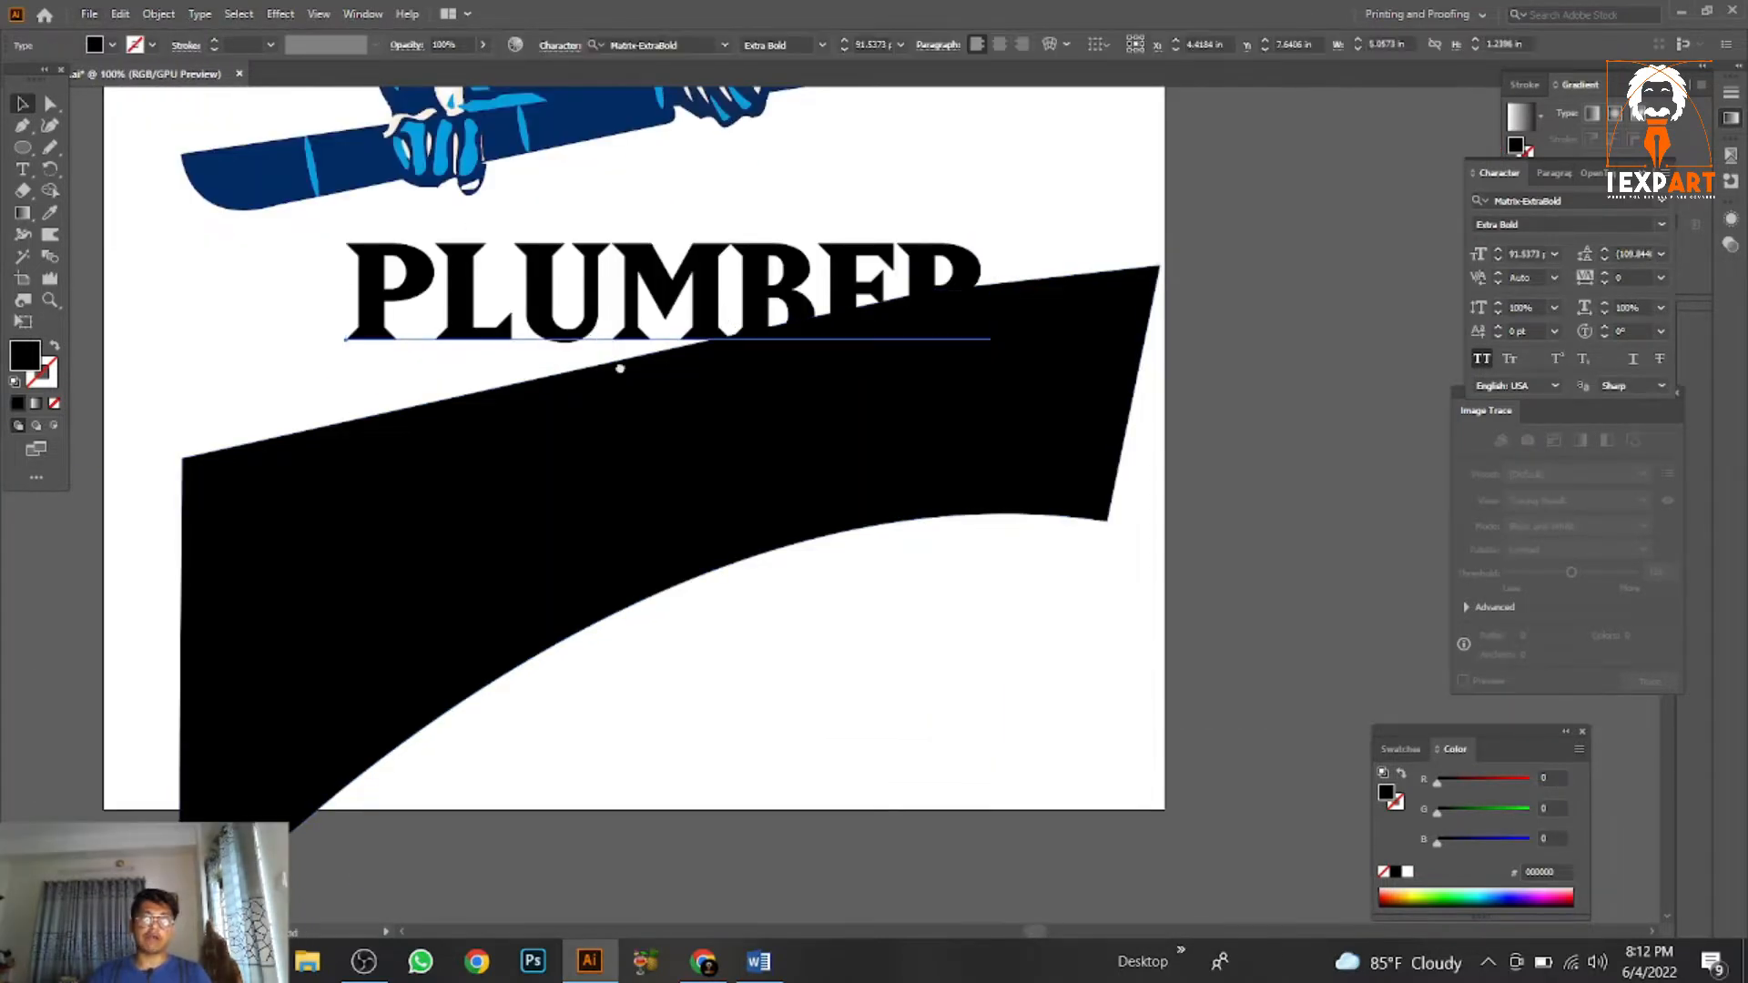
scroll(620, 364, "left", 2)
scroll(633, 378, "down", 2)
left_click_drag(645, 391, 663, 336)
left_click_drag(663, 336, 623, 523)
left_click_drag(980, 308, 966, 466)
left_click_drag(967, 467, 1024, 288)
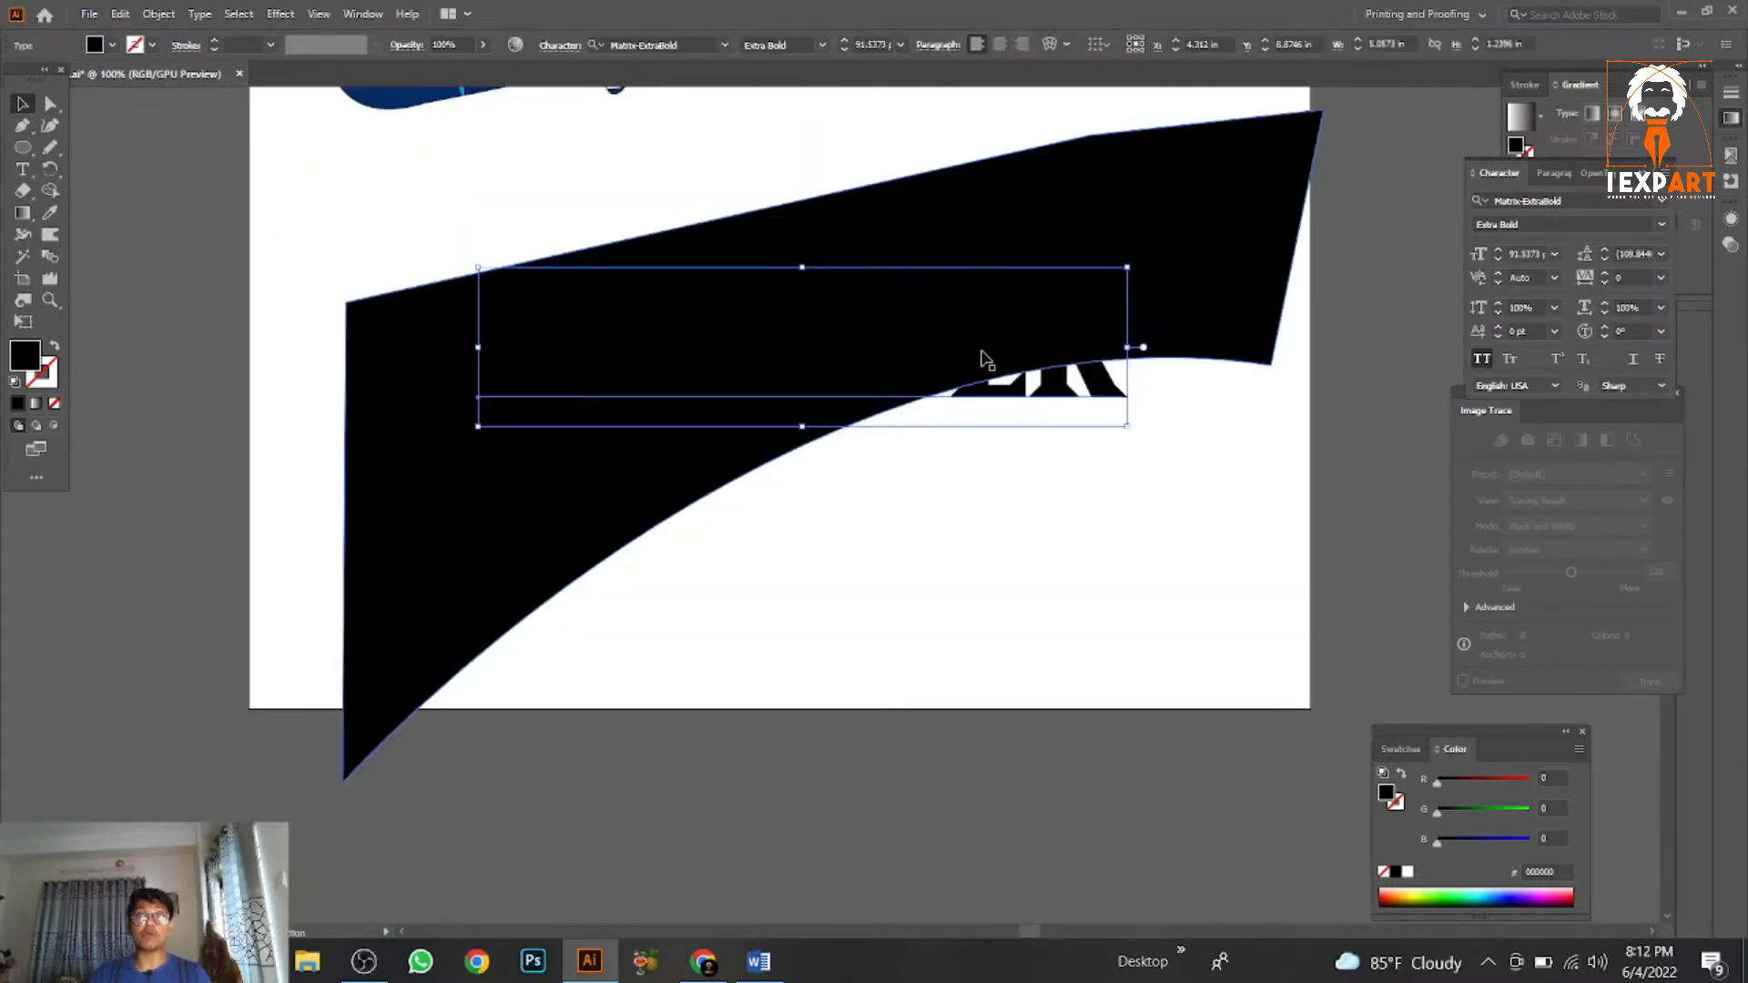
left_click_drag(954, 467, 952, 702)
left_click_drag(964, 468, 973, 409)
left_click_drag(1014, 608, 981, 666)
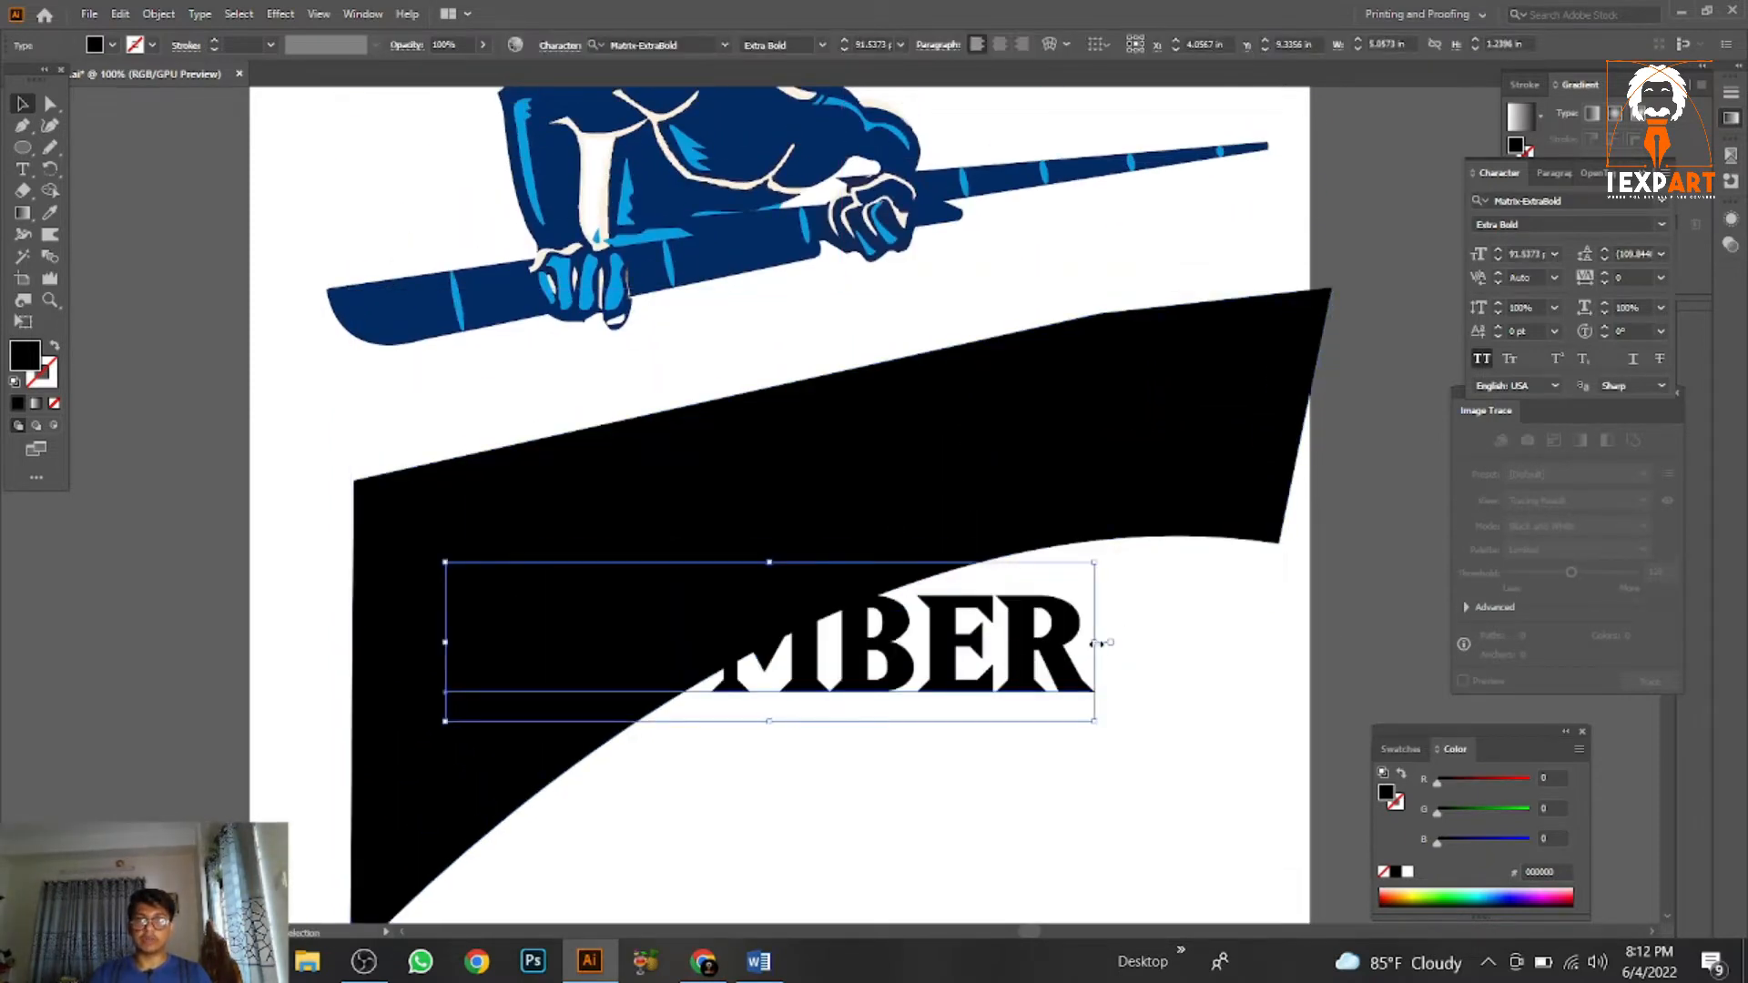
left_click_drag(1097, 643, 1244, 642)
Fill the PLUMBER text with white (FFFFFF) and move it with the black banner shape below the artboard.
left_click(706, 340, "shift")
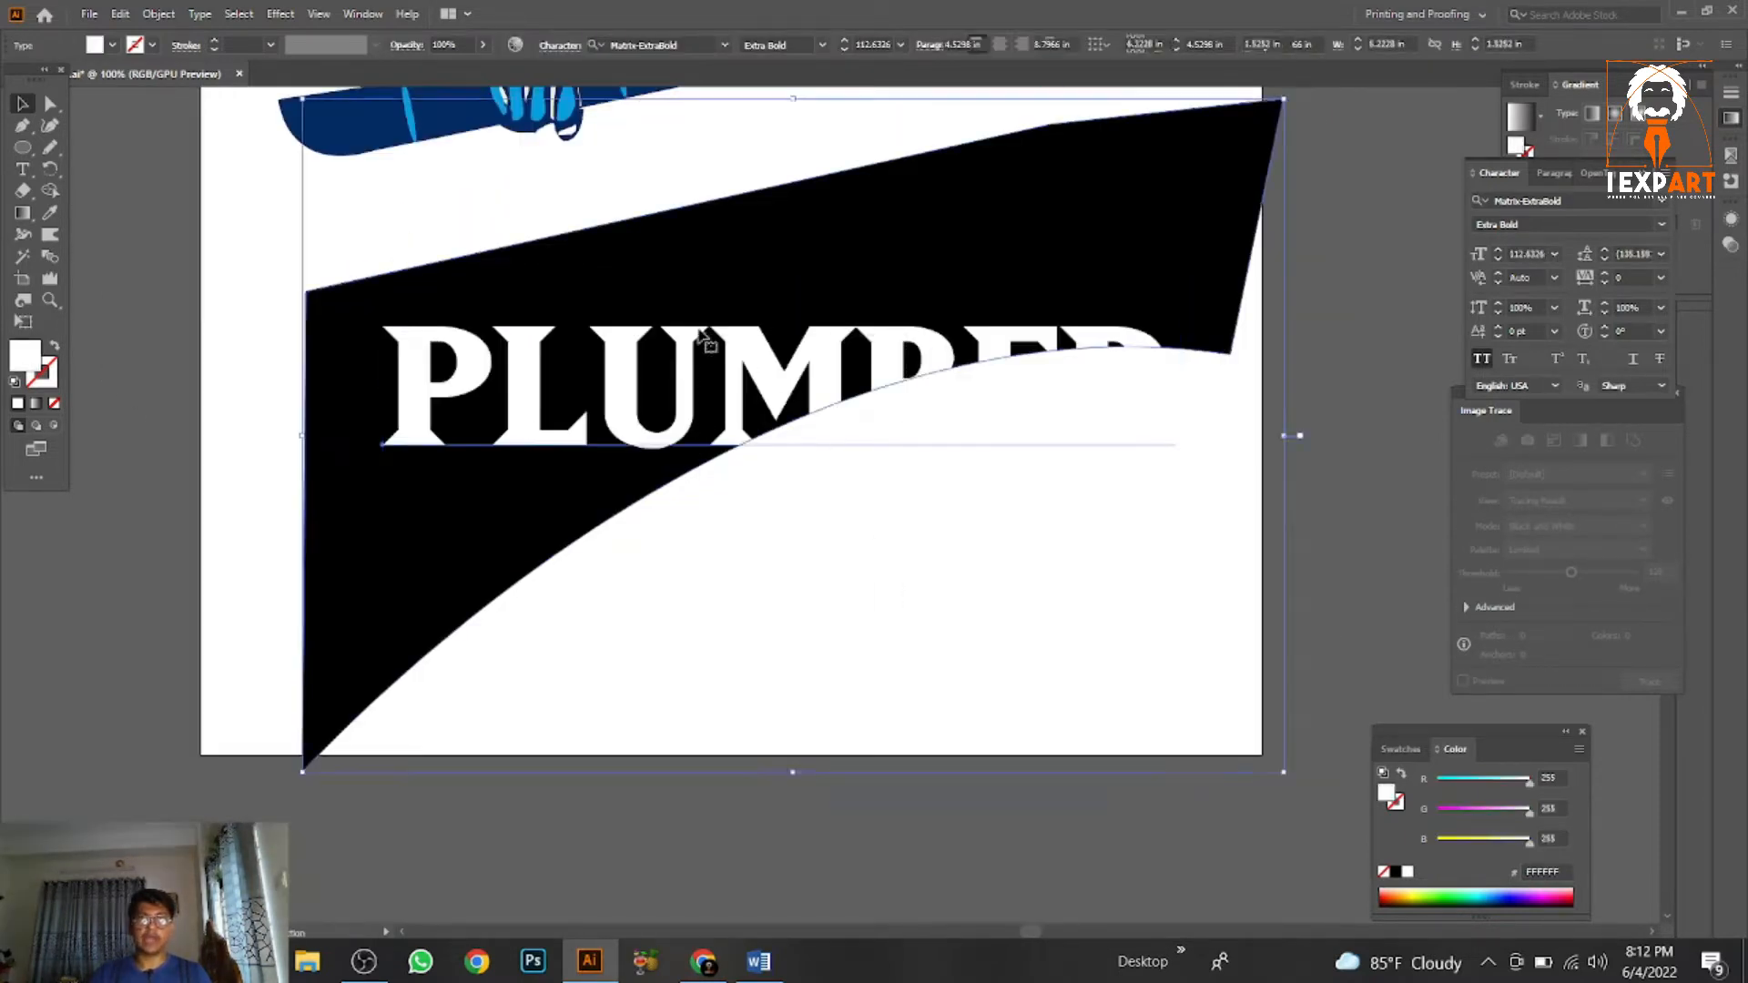
left_click_drag(755, 473, 693, 289)
mouse_move(692, 223)
left_mouse_down()
mouse_move(668, 663)
mouse_move(670, 244)
left_mouse_up()
left_click_drag(690, 320, 689, 369)
Apply an Envelope Distort mesh with 4 rows and 4 columns to the PLUMBER text.
left_click(159, 13)
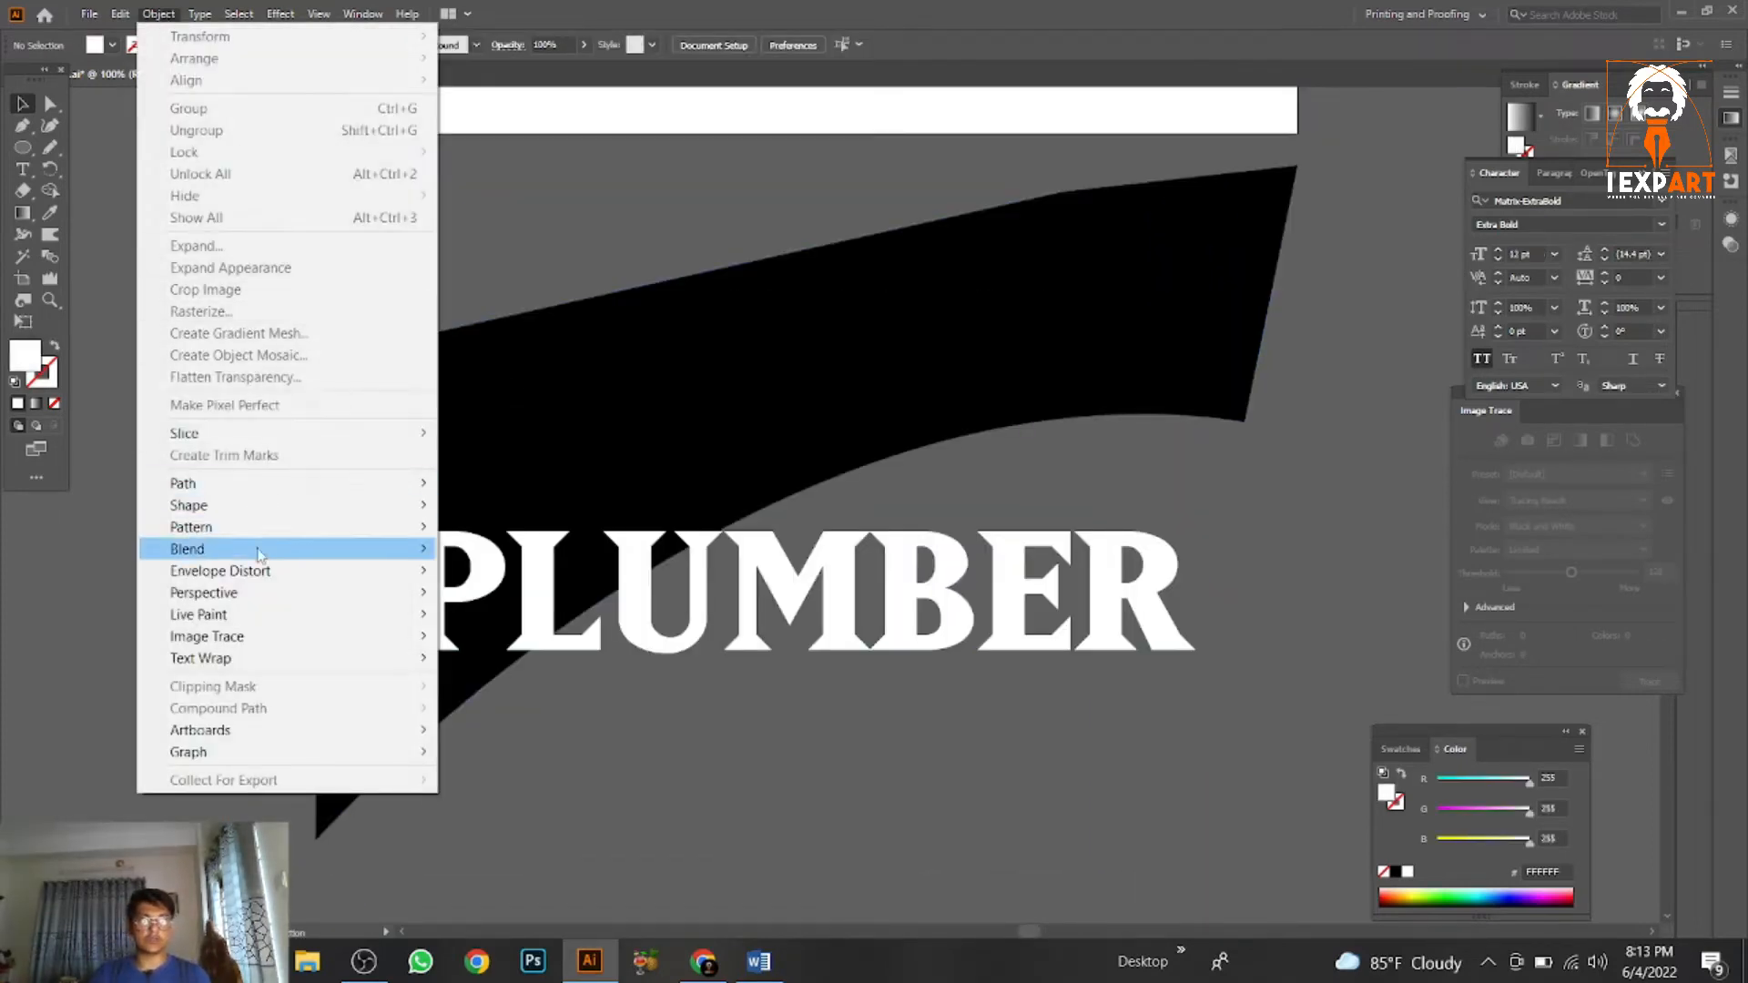
mouse_move(263, 573)
left_click(967, 576)
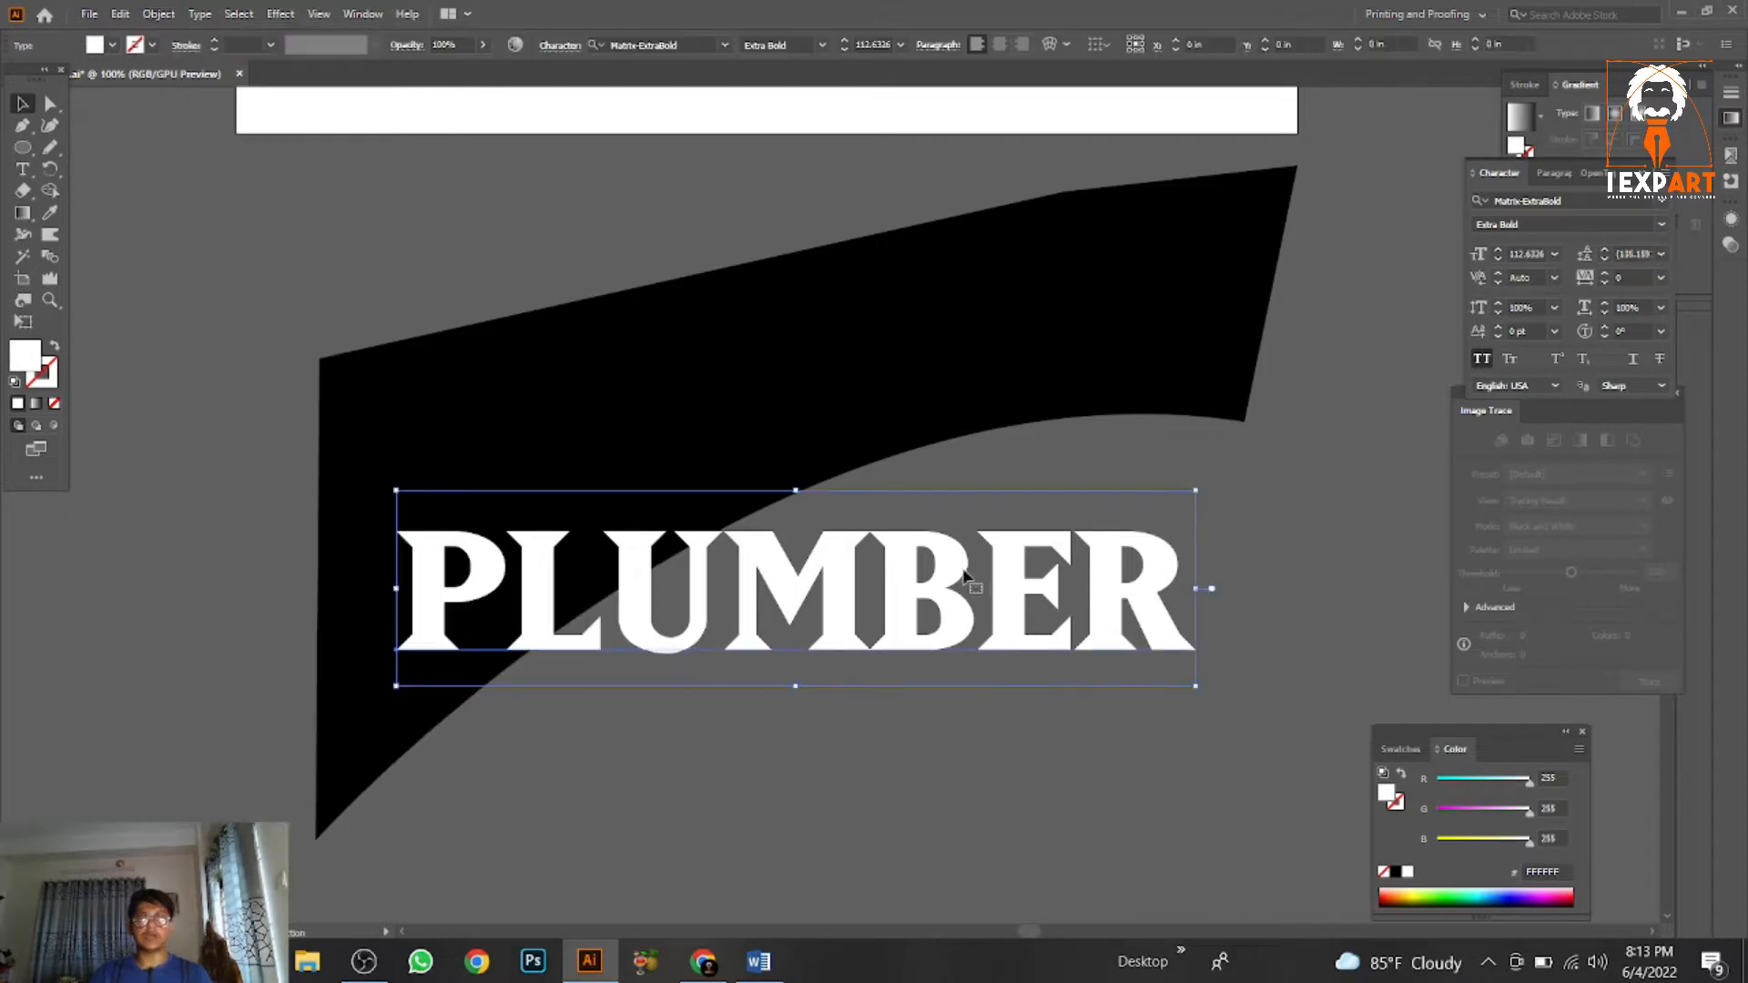
left_click(158, 13)
mouse_move(244, 581)
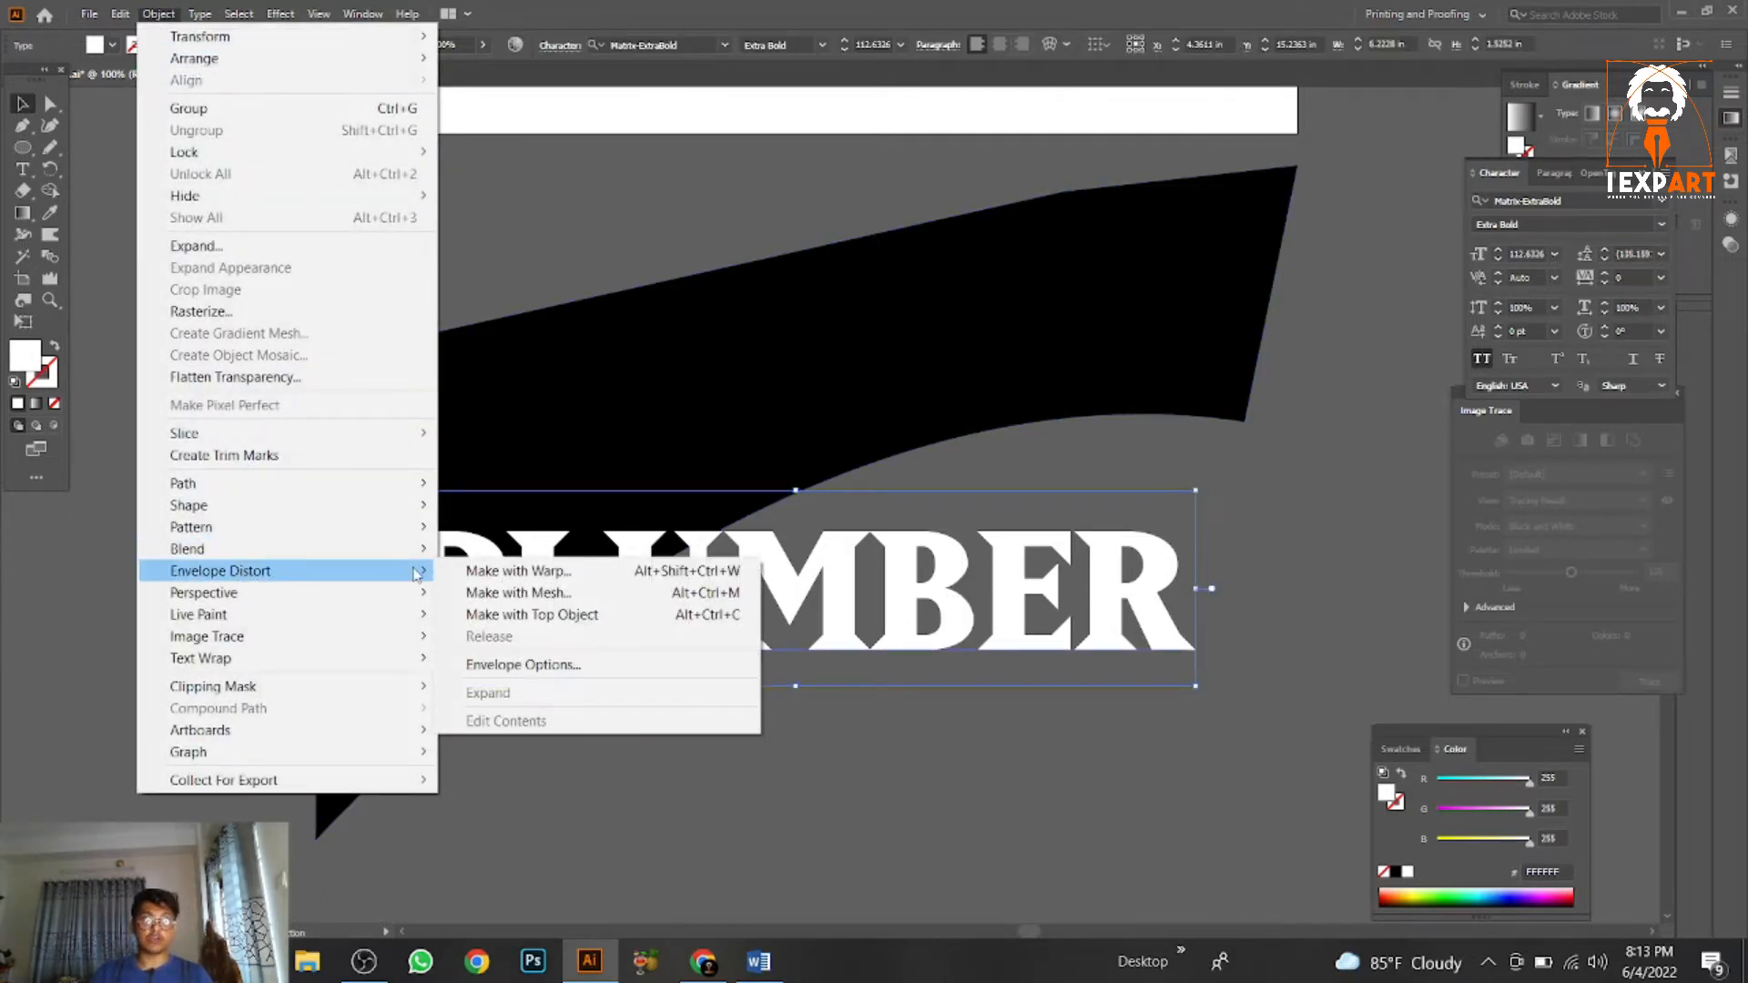
left_click(529, 594)
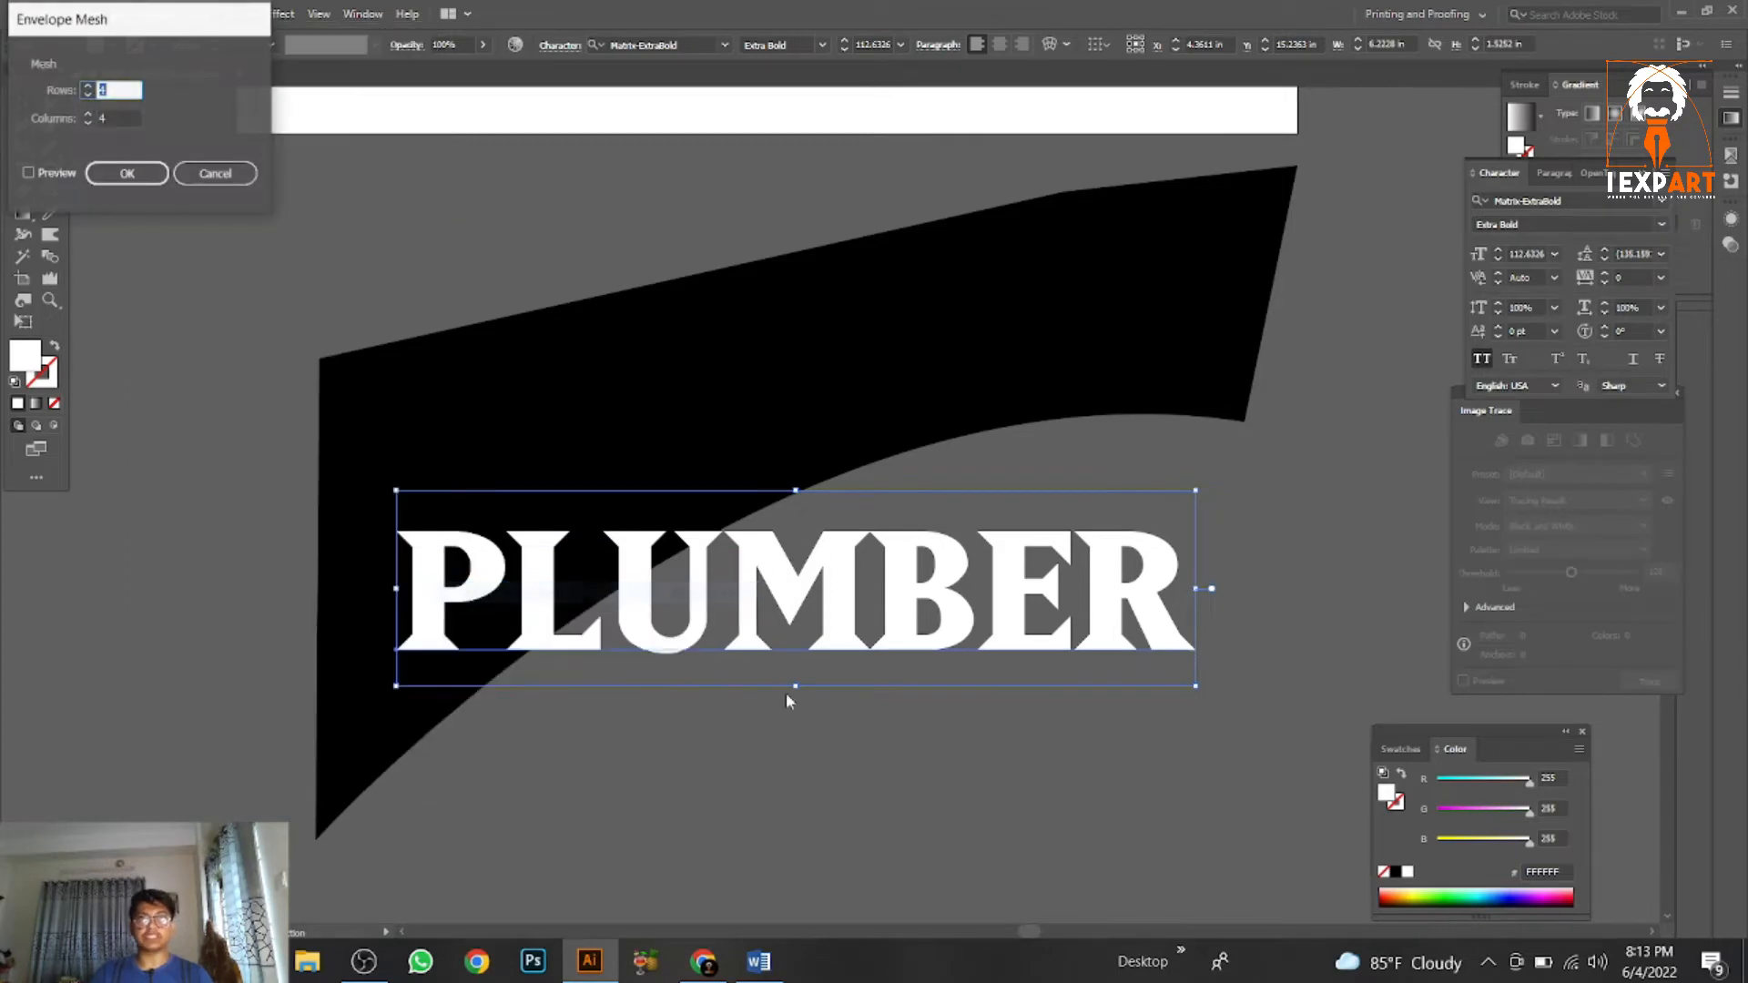
left_click(146, 178)
Move the meshed PLUMBER text up over the black banner shape, near its upper corner beside the P.
left_click_drag(607, 462, 592, 341)
left_click_drag(659, 386, 745, 484)
left_click_drag(673, 420, 628, 362)
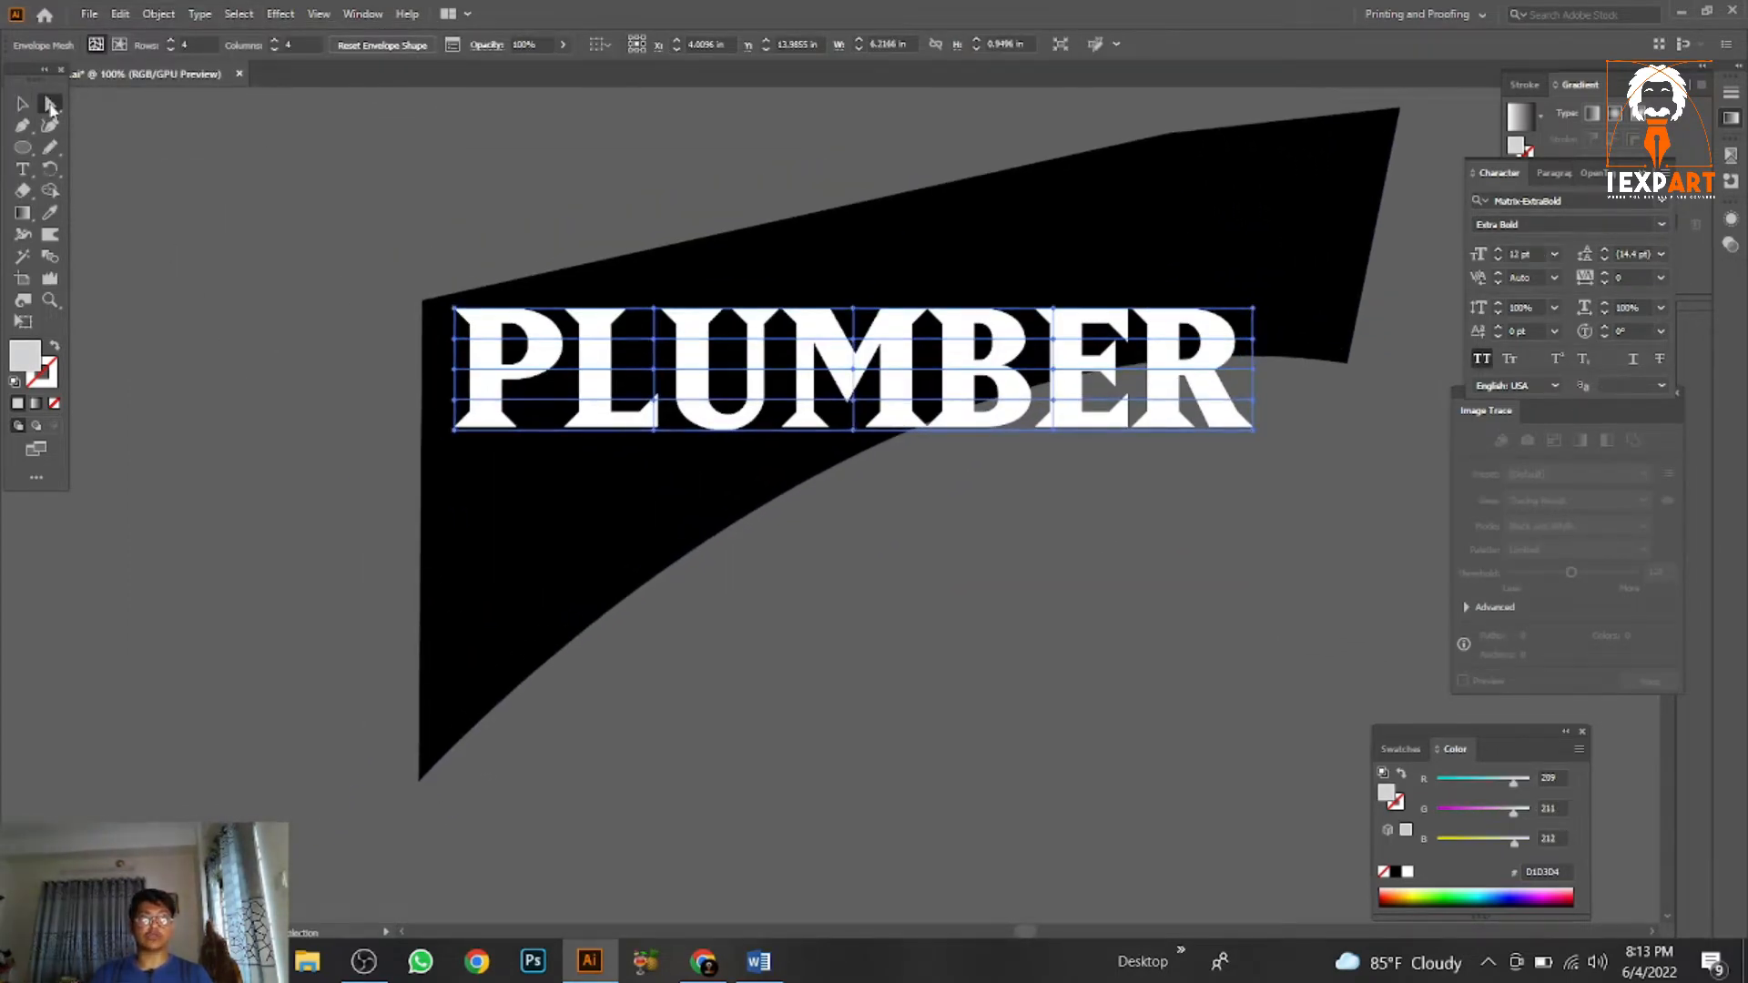
Pull the leftmost mesh points of the PLUMBER text out and down to match the left edge of the black banner.
left_click(51, 105)
scroll(466, 430, "up", 2)
scroll(450, 394, "down", 1)
left_click_drag(442, 387, 398, 626)
scroll(398, 892, "up", 1)
scroll(400, 624, "up", 1)
left_click_drag(443, 452, 406, 536)
left_click_drag(443, 406, 396, 417)
left_click_drag(442, 360, 395, 356)
Raise the upper mesh points and handles over the P, L and U to follow the banner's sloping upper edge.
scroll(401, 365, "up", 1)
left_click_drag(632, 468, 625, 390)
scroll(387, 438, "up", 2)
left_click_drag(385, 490, 385, 446)
left_click_drag(435, 357, 395, 328)
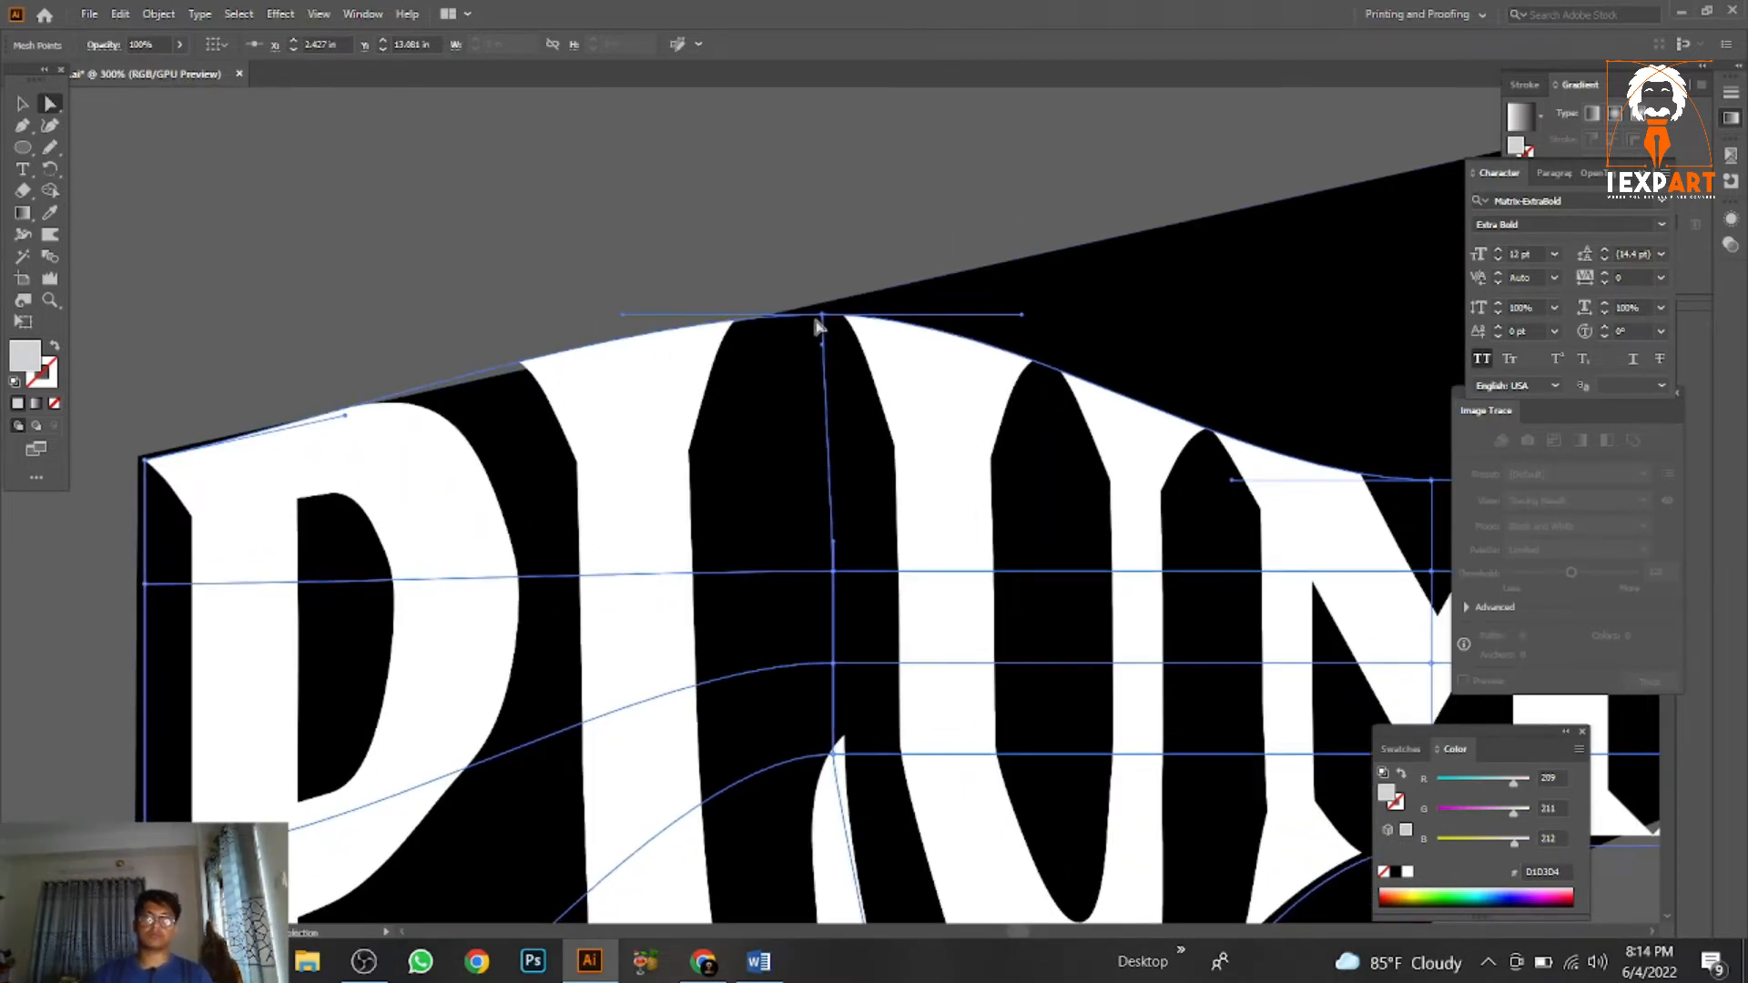
left_click_drag(823, 315, 827, 307)
left_click_drag(1026, 309, 1033, 270)
Reposition the mesh points and handles around the foot of the L to follow the banner's curved lower edge and spread the inner rows.
scroll(983, 392, "down", 1)
left_click_drag(852, 719, 759, 398)
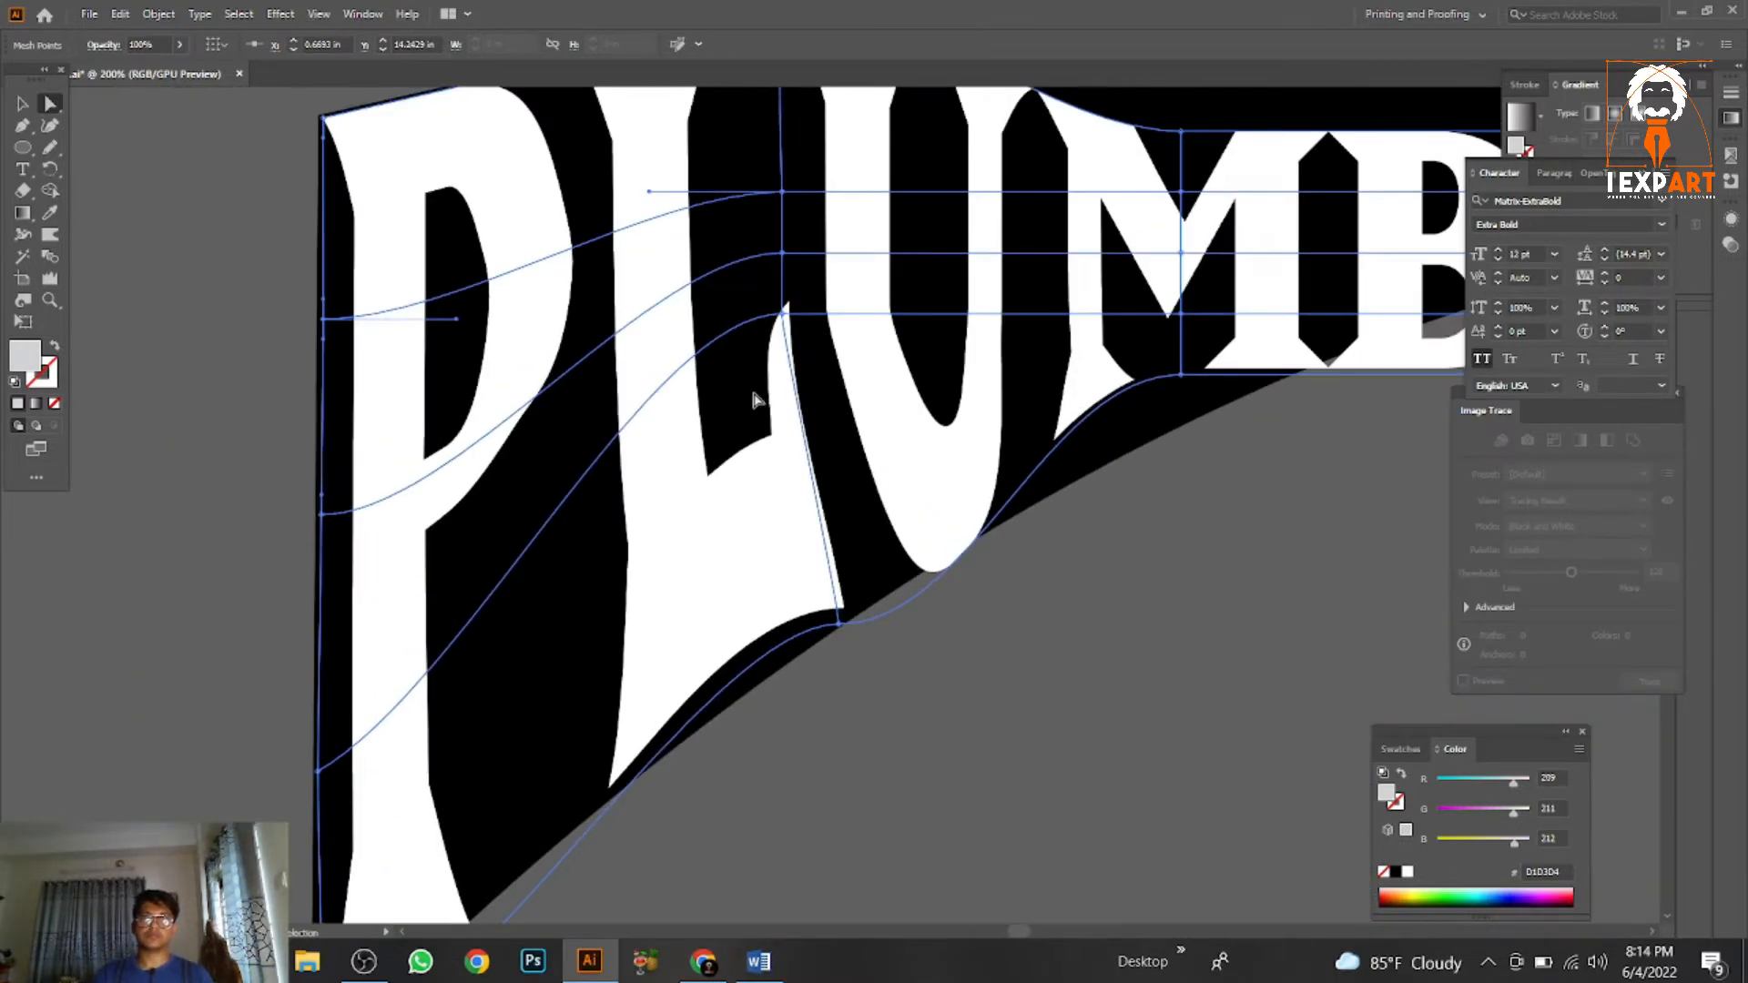
left_click_drag(834, 627, 808, 512)
left_click(811, 511)
left_click_drag(949, 509, 943, 454)
left_click_drag(759, 200, 780, 401)
scroll(762, 262, "up", 1)
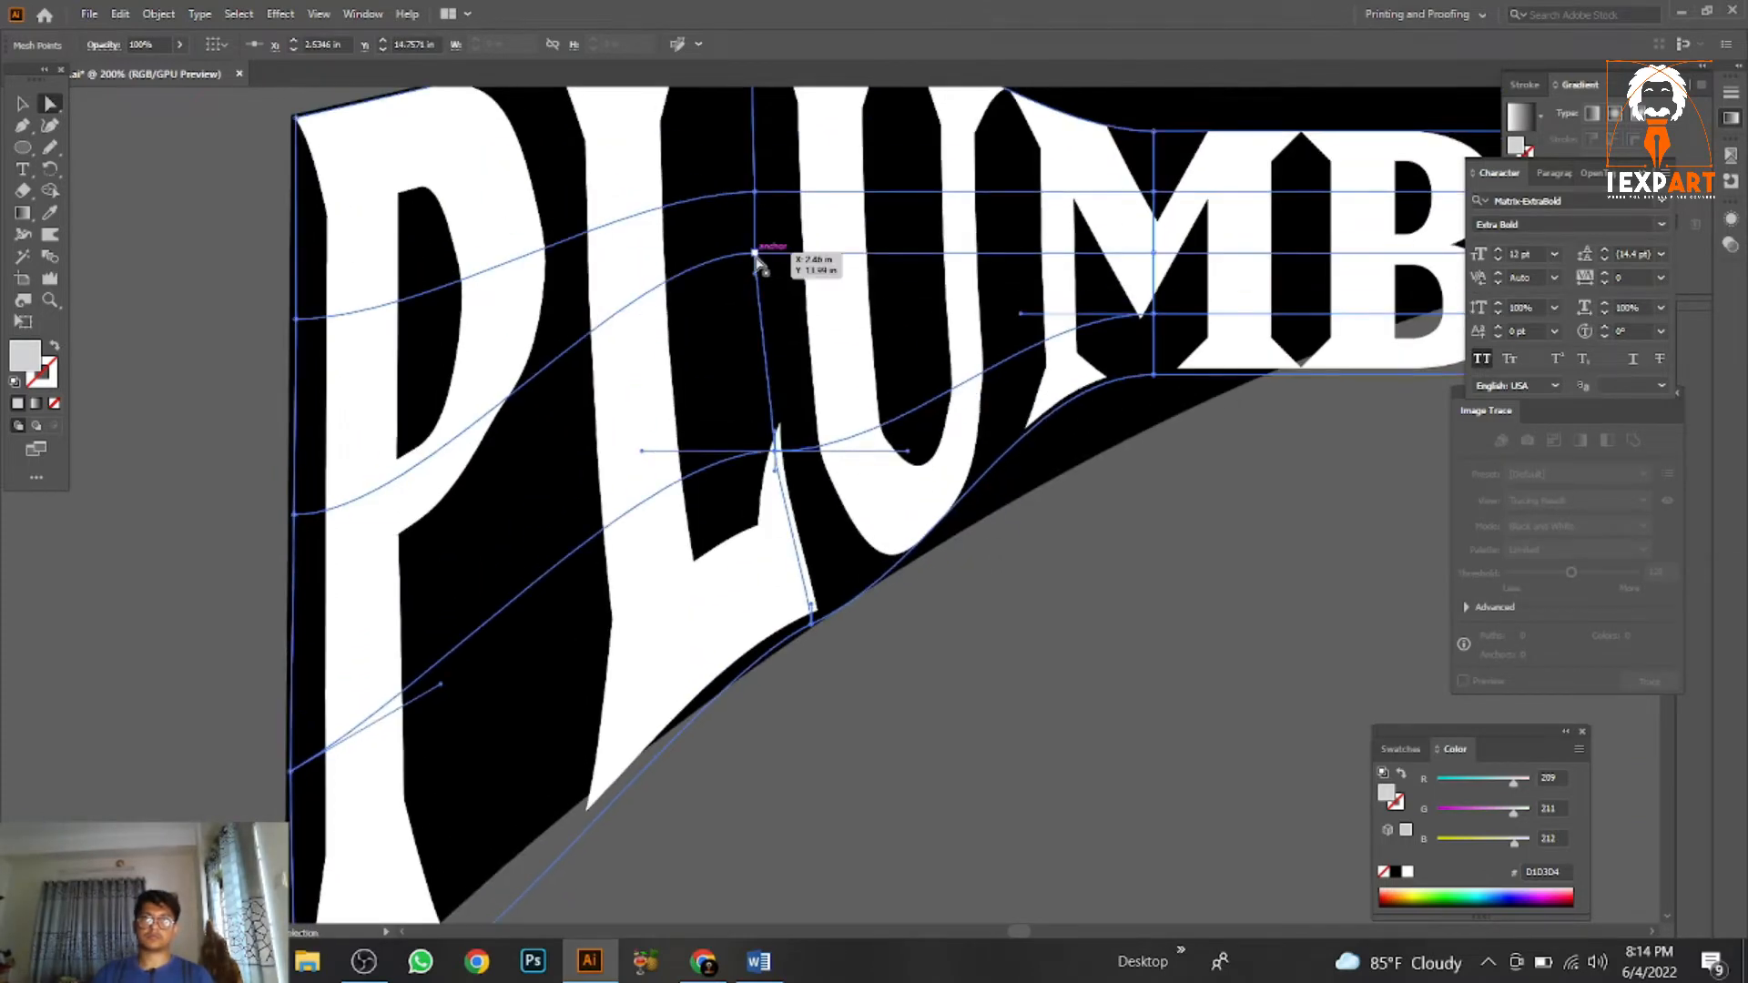
scroll(767, 312, "up", 1)
scroll(1013, 430, "down", 1)
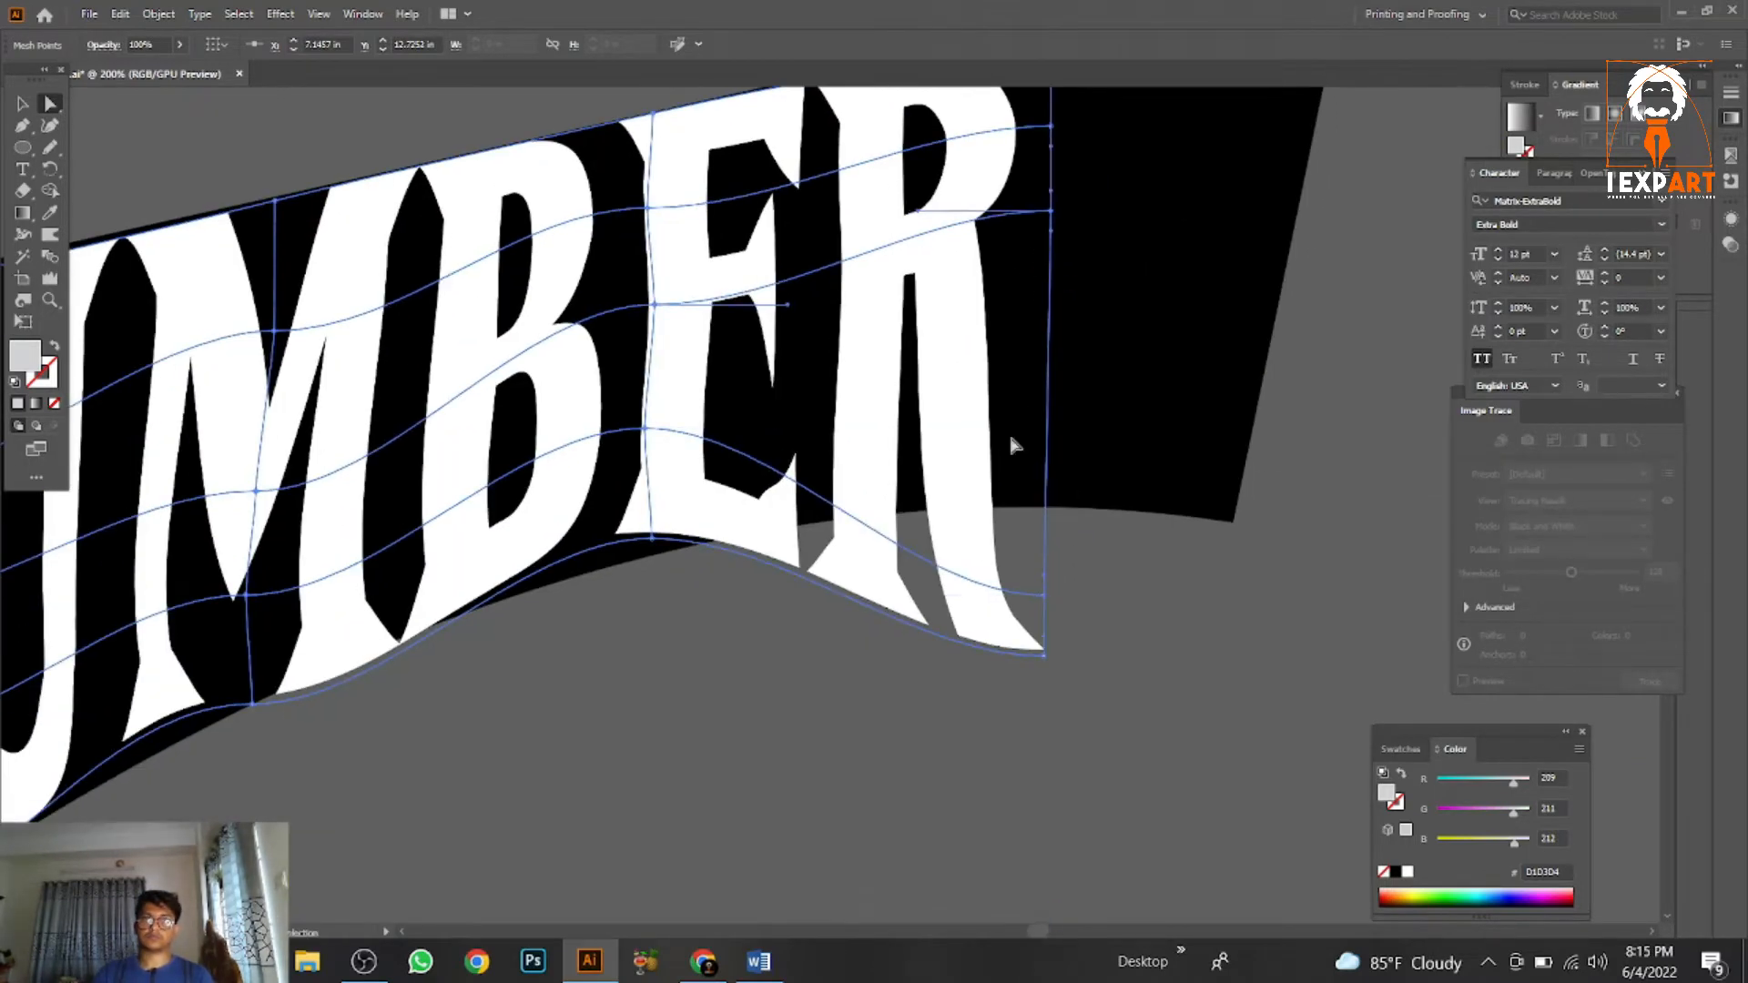
Raise the lower mesh points beneath the R and adjust the handle under the E to fit the banner's curved lower edge.
left_click_drag(1043, 590, 1042, 296)
scroll(1043, 455, "down", 1)
left_click_drag(1043, 625, 1050, 475)
left_click_drag(1050, 475, 1051, 477)
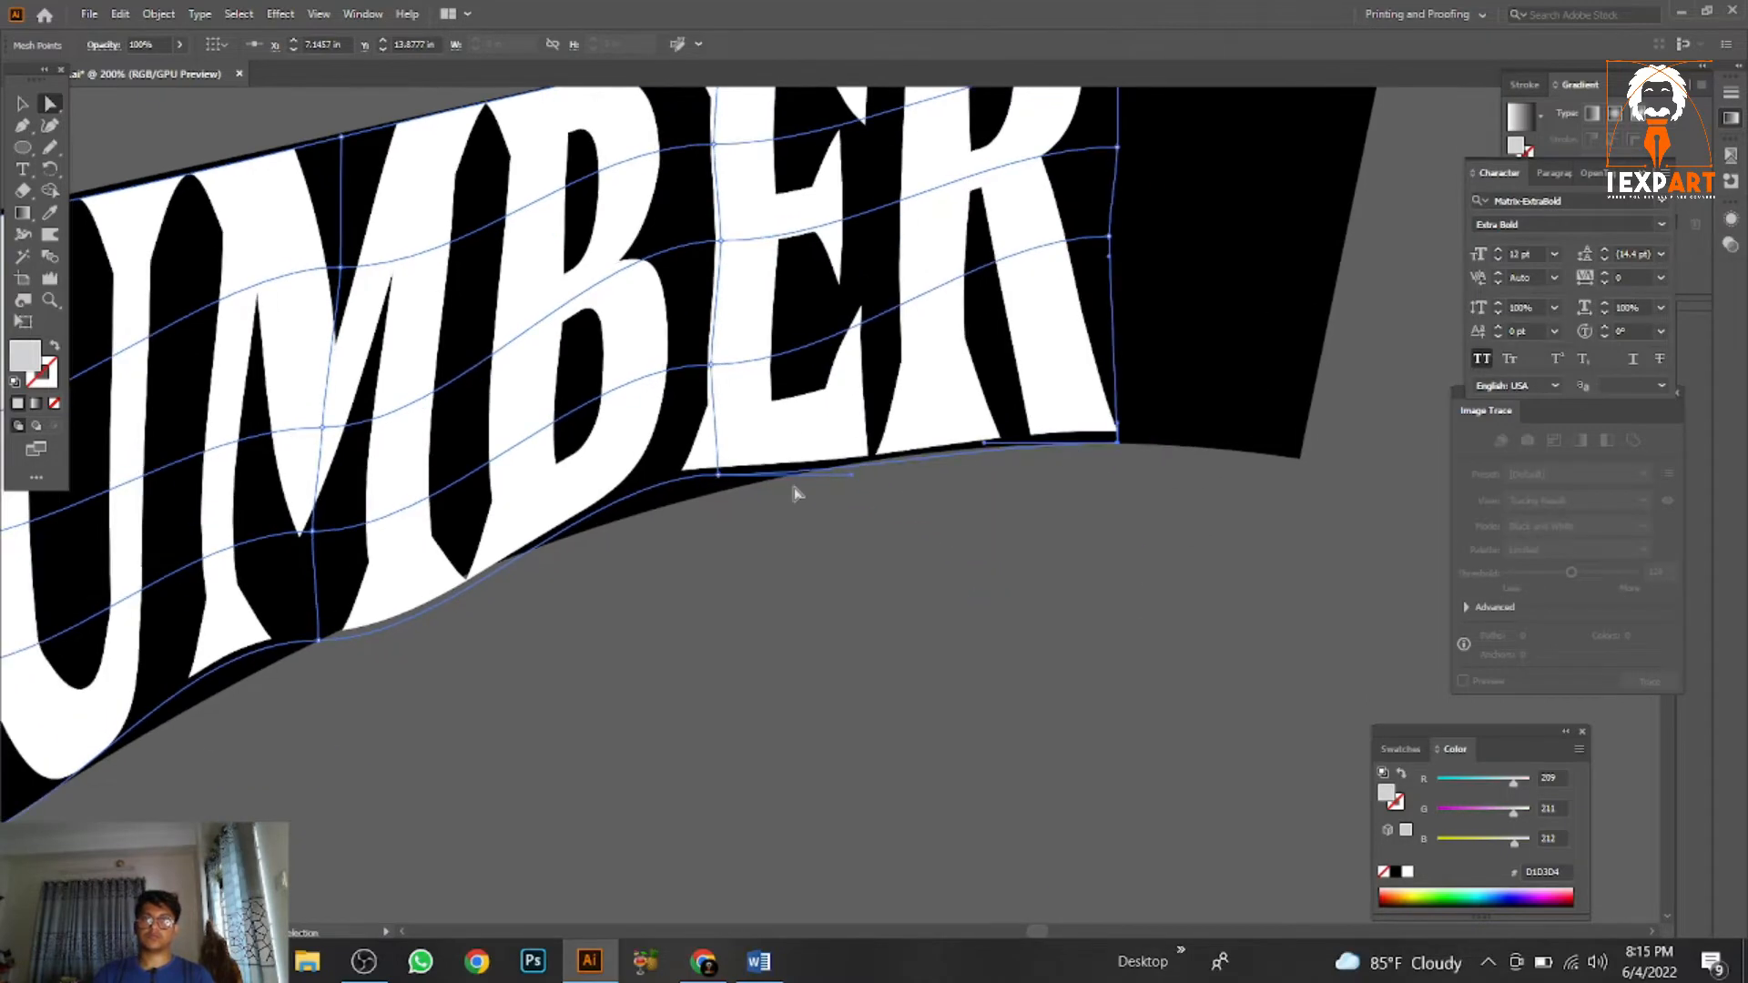
left_click(711, 471)
left_click_drag(839, 478, 853, 462)
Adjust the lower mesh handles beneath the L and P so the baseline follows the banner's curve down to its pointed corner.
left_click_drag(539, 706, 537, 695)
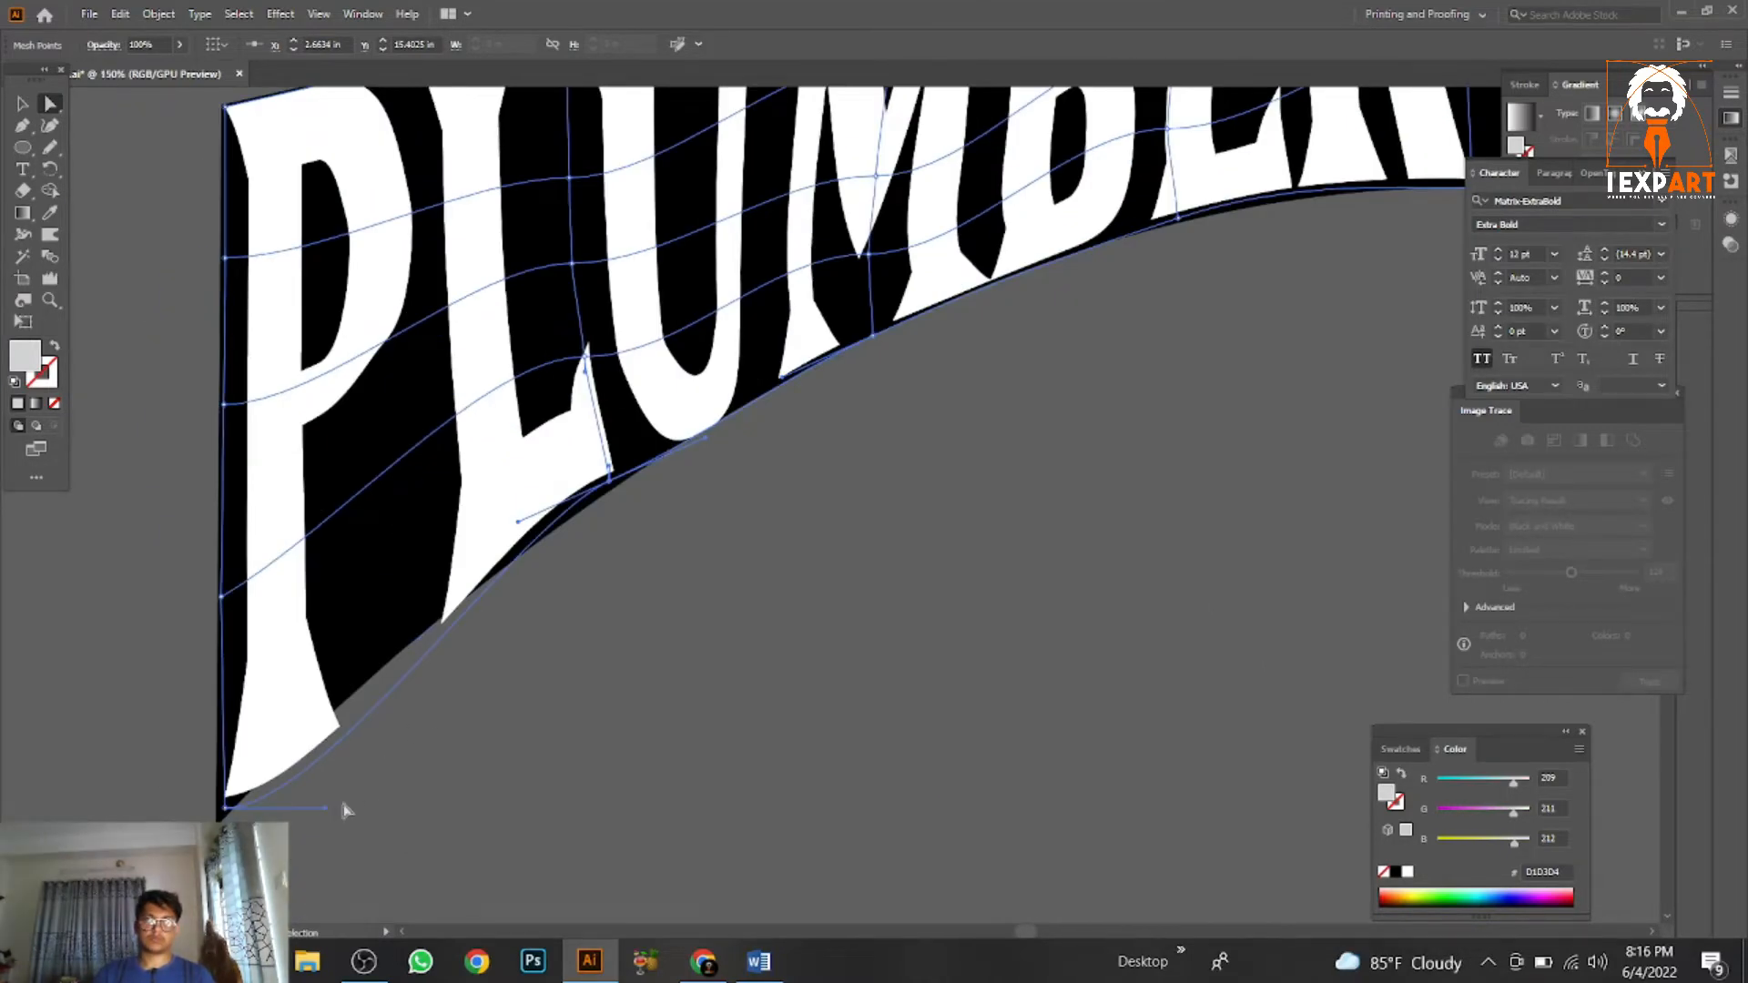
left_click_drag(325, 808, 342, 717)
scroll(583, 612, "down", 1)
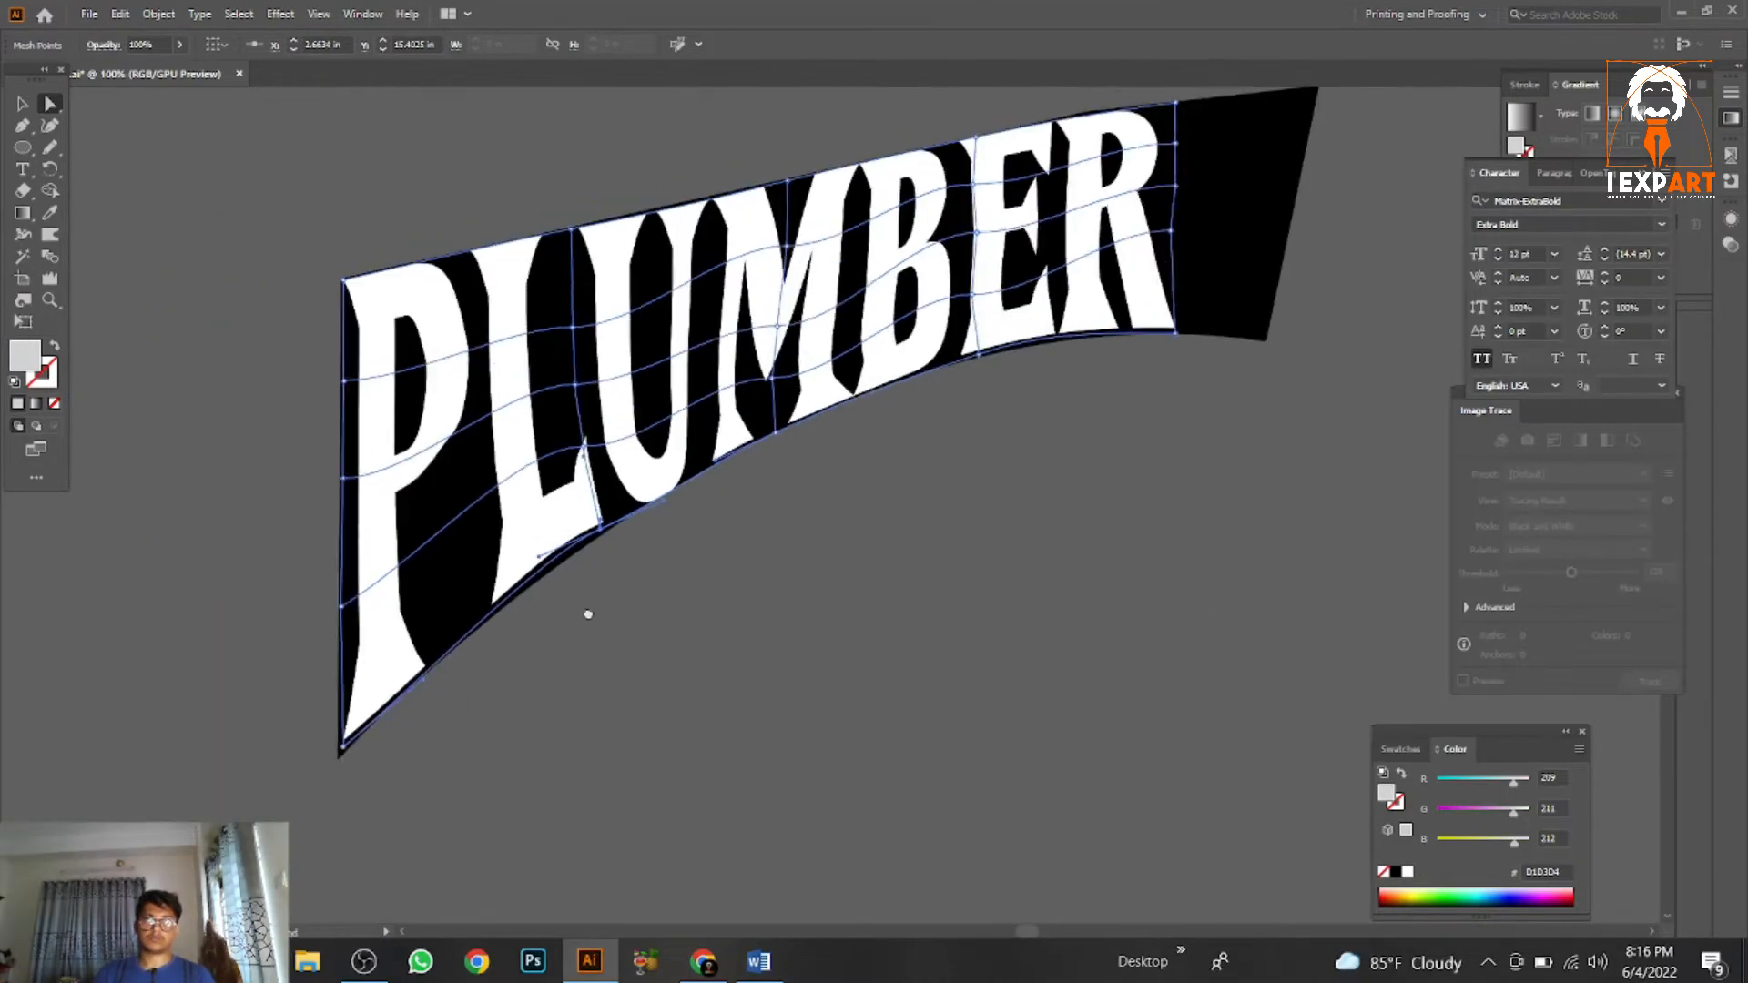
left_click_drag(589, 612, 464, 788)
Move the warped PLUMBER text off the black banner onto empty canvas below the banner.
left_click(23, 104)
left_click(601, 260)
left_click_drag(601, 260, 760, 374)
scroll(904, 546, "down", 1)
left_click_drag(911, 558, 925, 90)
left_click_drag(925, 90, 823, 597)
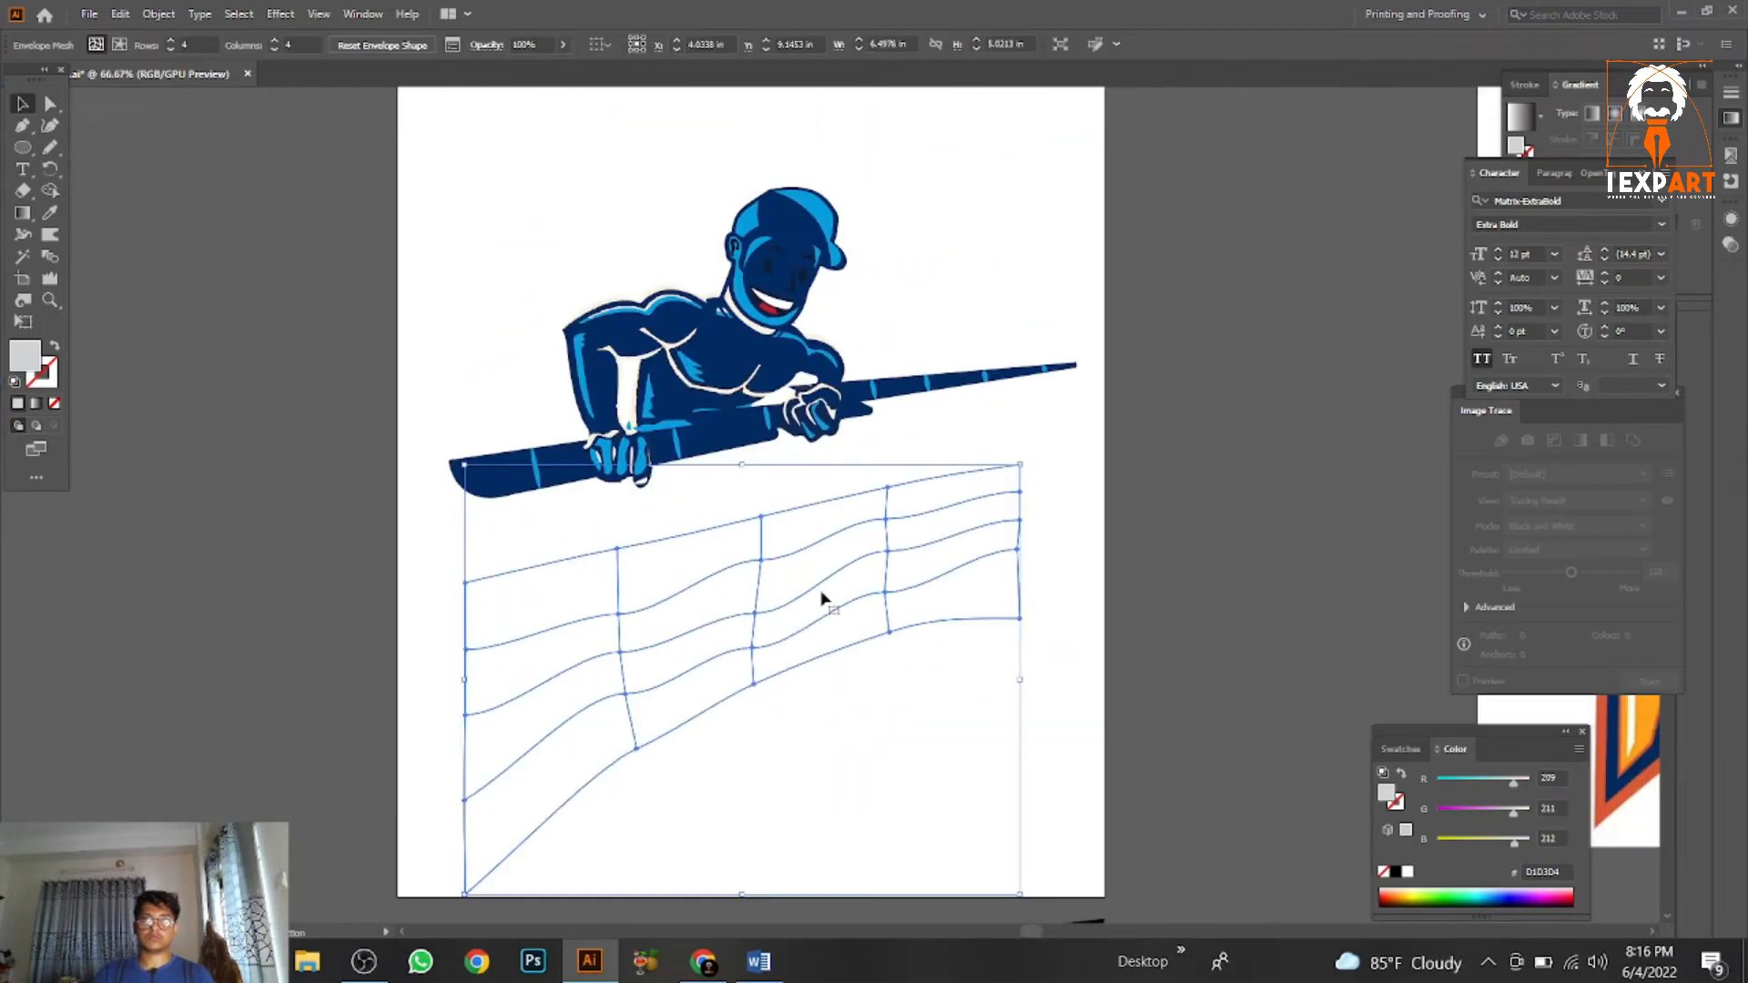
left_click_drag(512, 332, 524, 699)
left_click_drag(601, 352, 658, 684)
left_click_drag(672, 394, 909, 501)
left_click_drag(865, 523, 902, 471)
Expand the warped PLUMBER text with Object and Fill enabled and ungroup the expanded lettering.
left_click(158, 15)
left_click(196, 246)
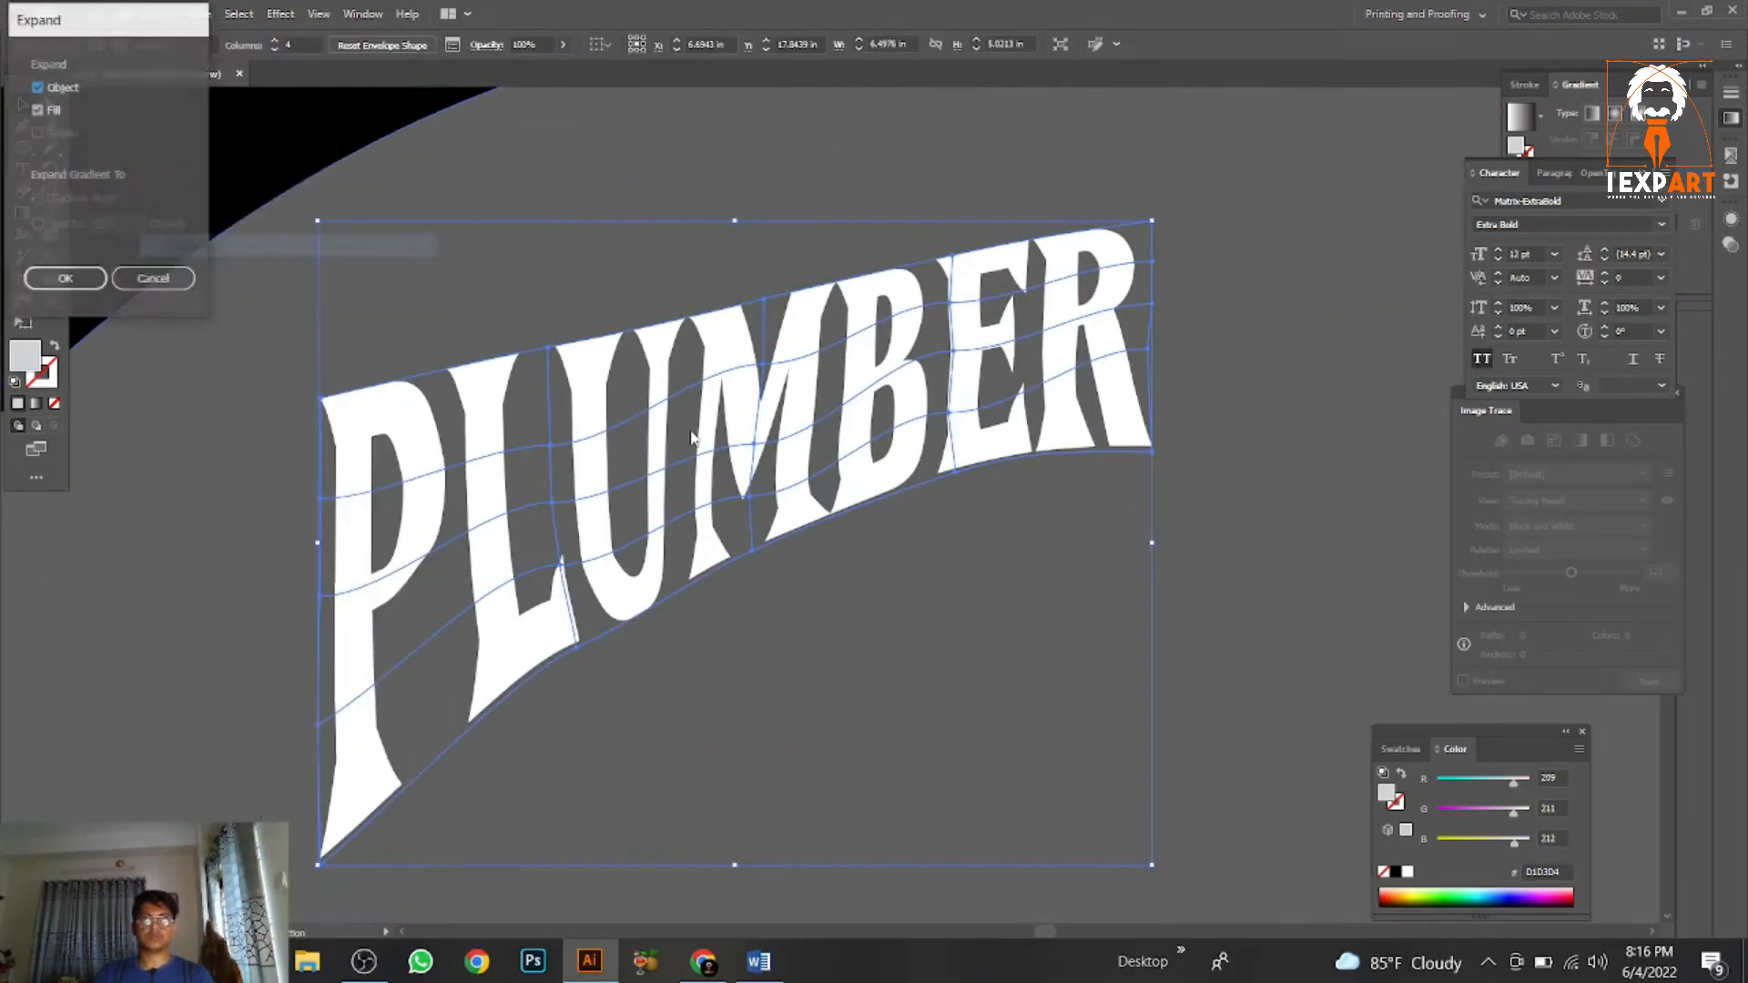
left_click(65, 277)
right_click(516, 372)
left_click(581, 539)
left_click(740, 569)
scroll(740, 569, "up", 1)
left_click(738, 416)
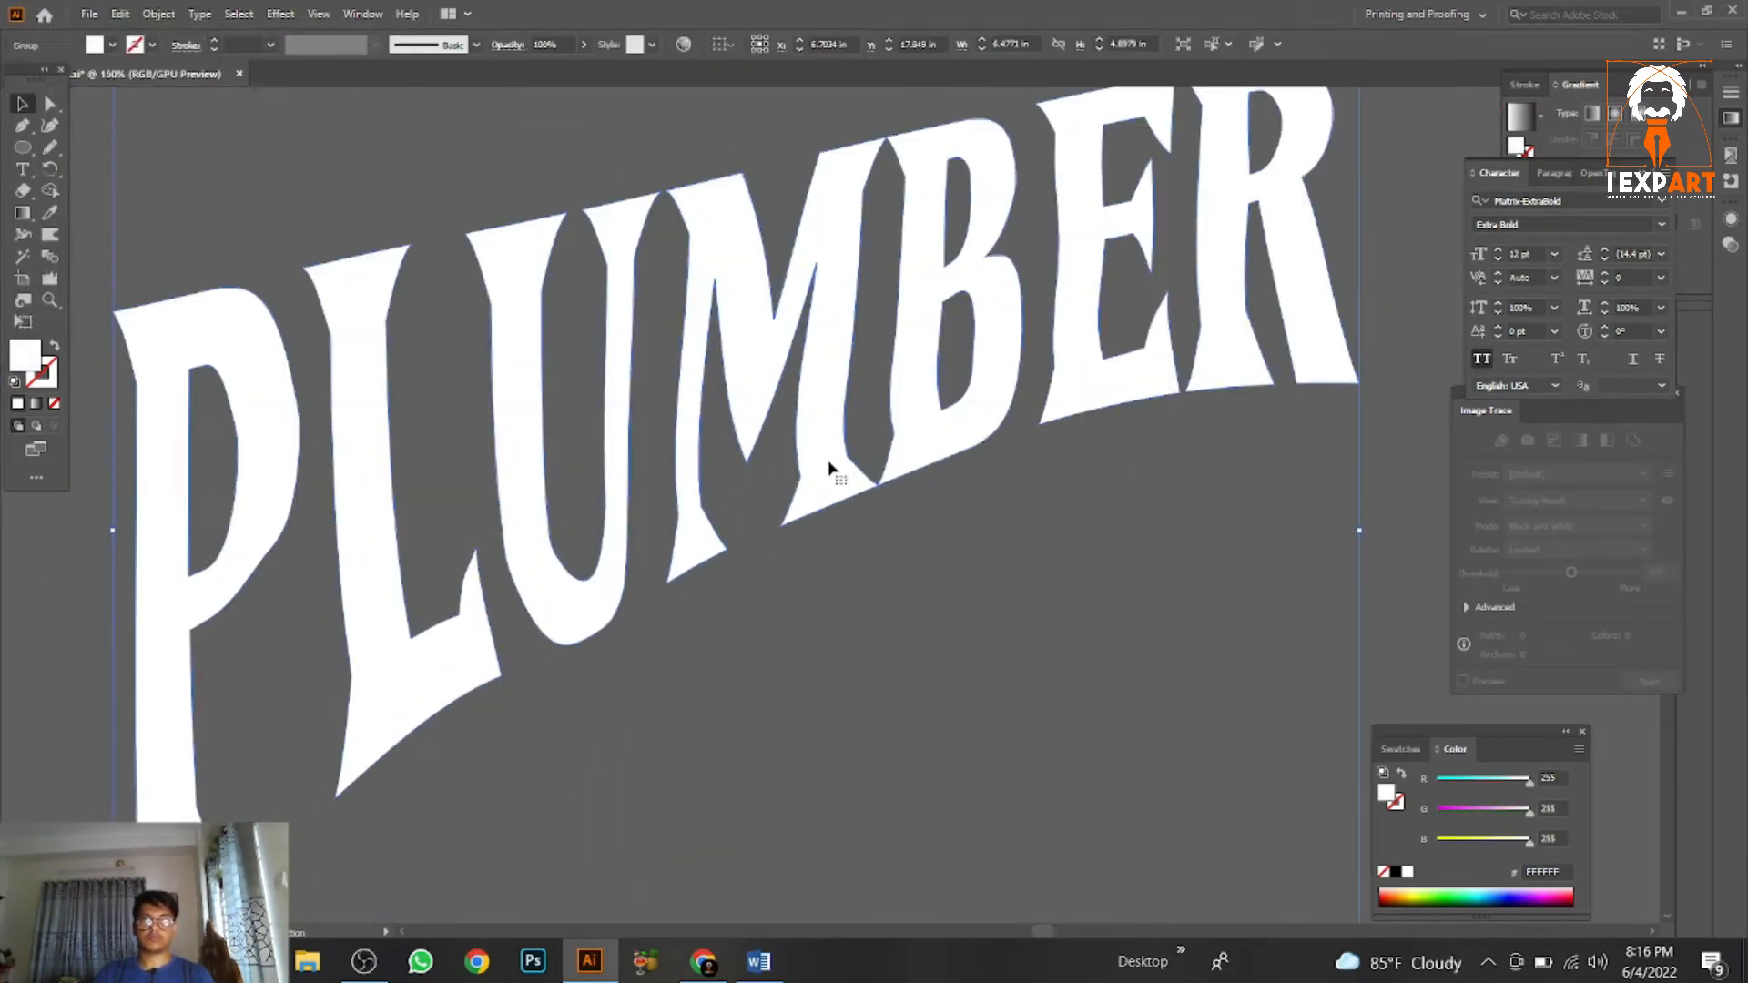
right_click(827, 420)
left_click(880, 584)
left_click(878, 535)
left_click(844, 463)
Draw a closed white Pen shape over the M's right stem to straighten its edges.
left_click(721, 448)
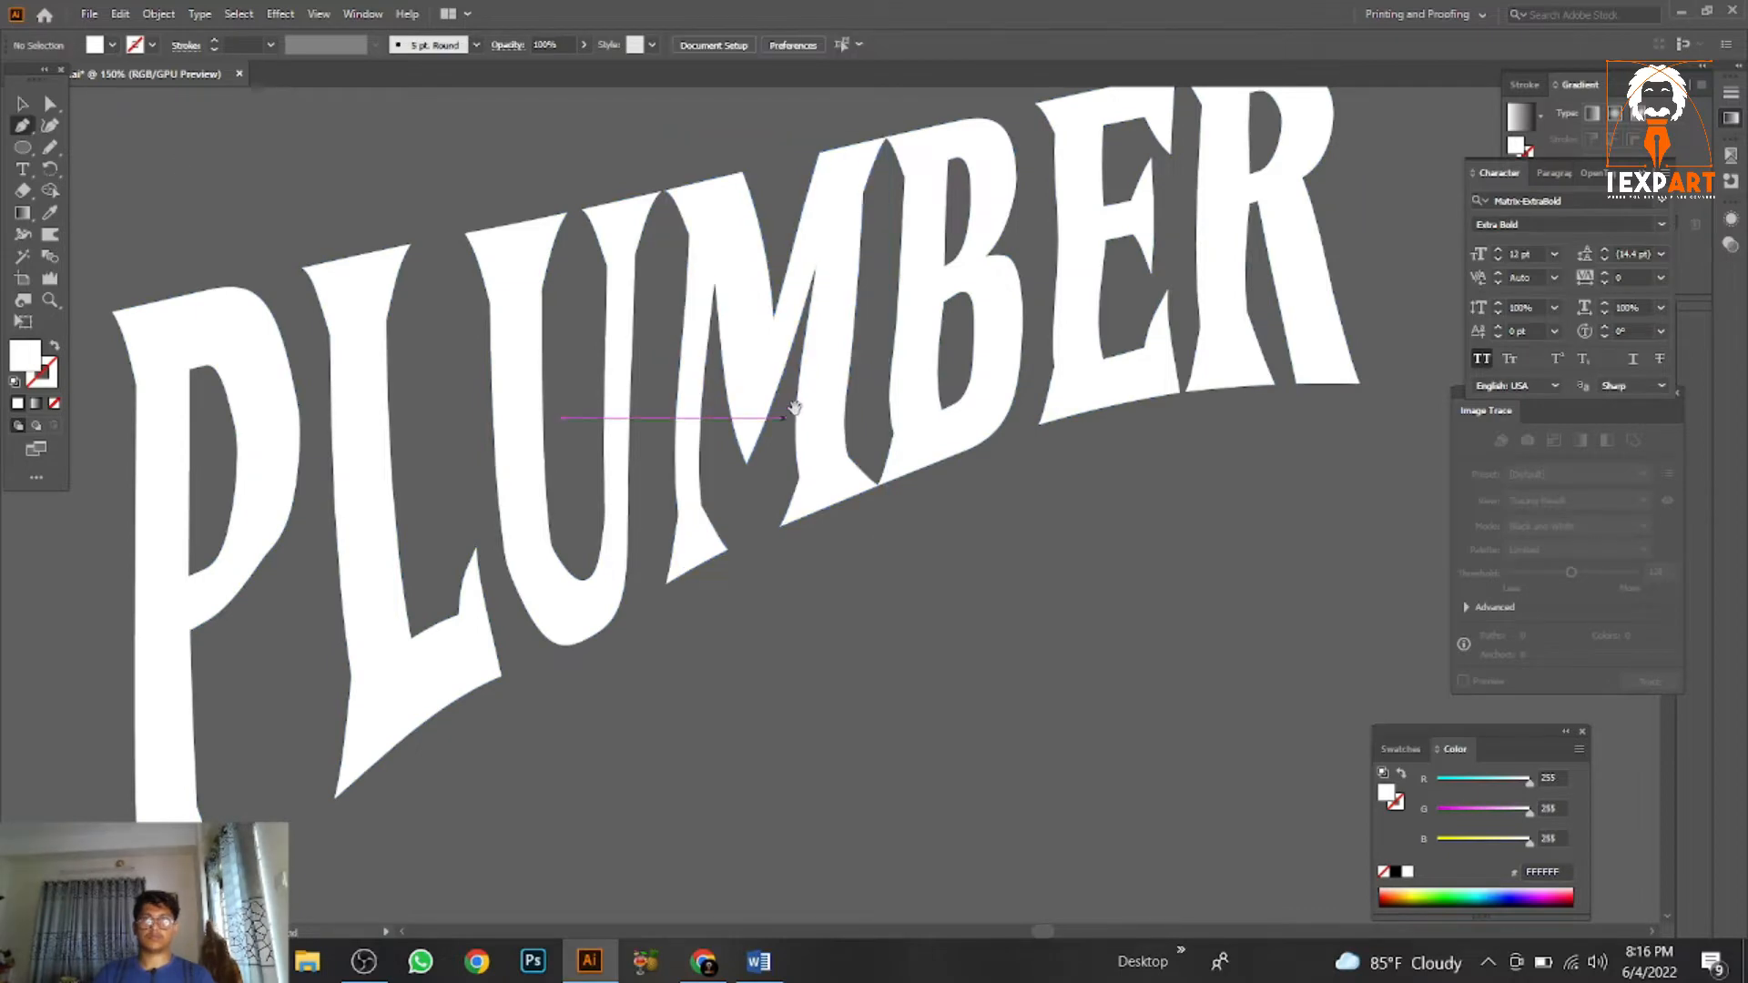
left_click(860, 244)
left_click(848, 457)
left_click(837, 463)
left_click(826, 379)
left_click(830, 343)
left_click(837, 292)
left_click(837, 250)
left_click(856, 244)
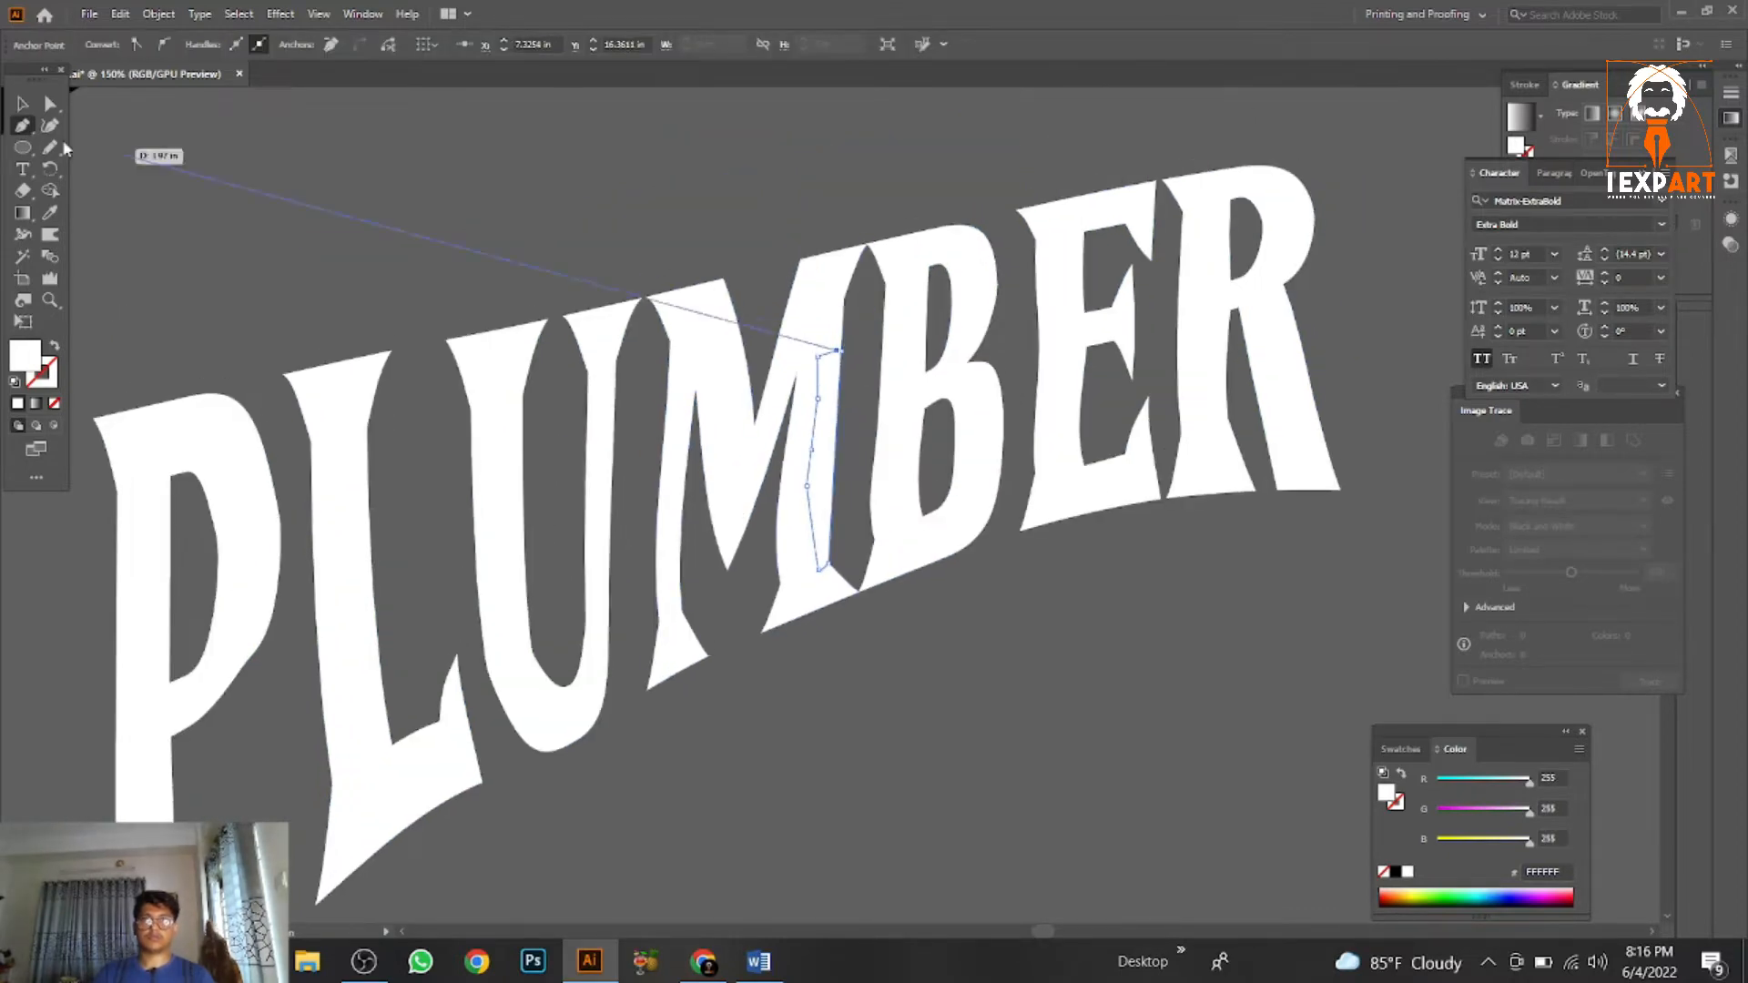
Draw a closed white Pen shape along the left stem of the E to straighten its outer edge.
left_click(23, 126)
scroll(874, 312, "up", 1)
left_click(1088, 209)
left_click(1089, 546)
left_click(1119, 486)
left_click(1127, 395)
left_click(1127, 334)
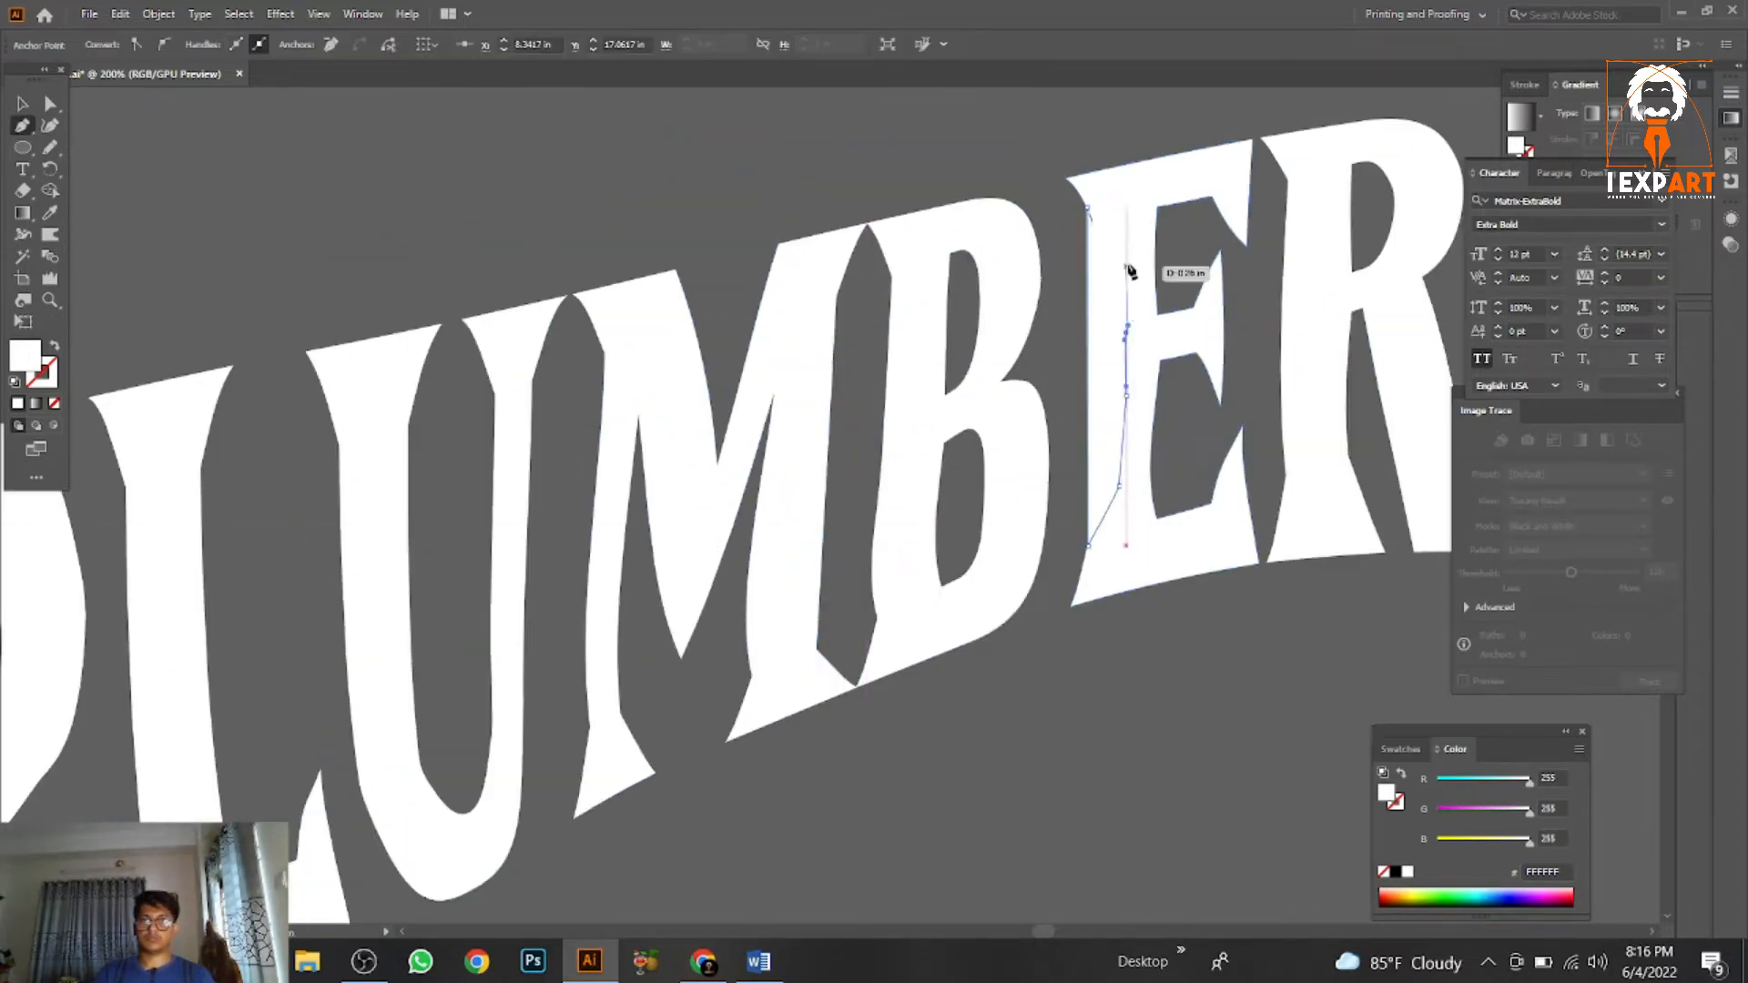
left_click(1086, 210)
Select all the PLUMBER letters with the added stem shapes and merge them with Pathfinder Unite.
scroll(1117, 238, "down", 2)
left_click(23, 104)
scroll(729, 803, "down", 1)
left_click_drag(1175, 319, 532, 798)
key("ctrl+shift+F9")
left_click(1391, 814)
scroll(1028, 768, "down", 2)
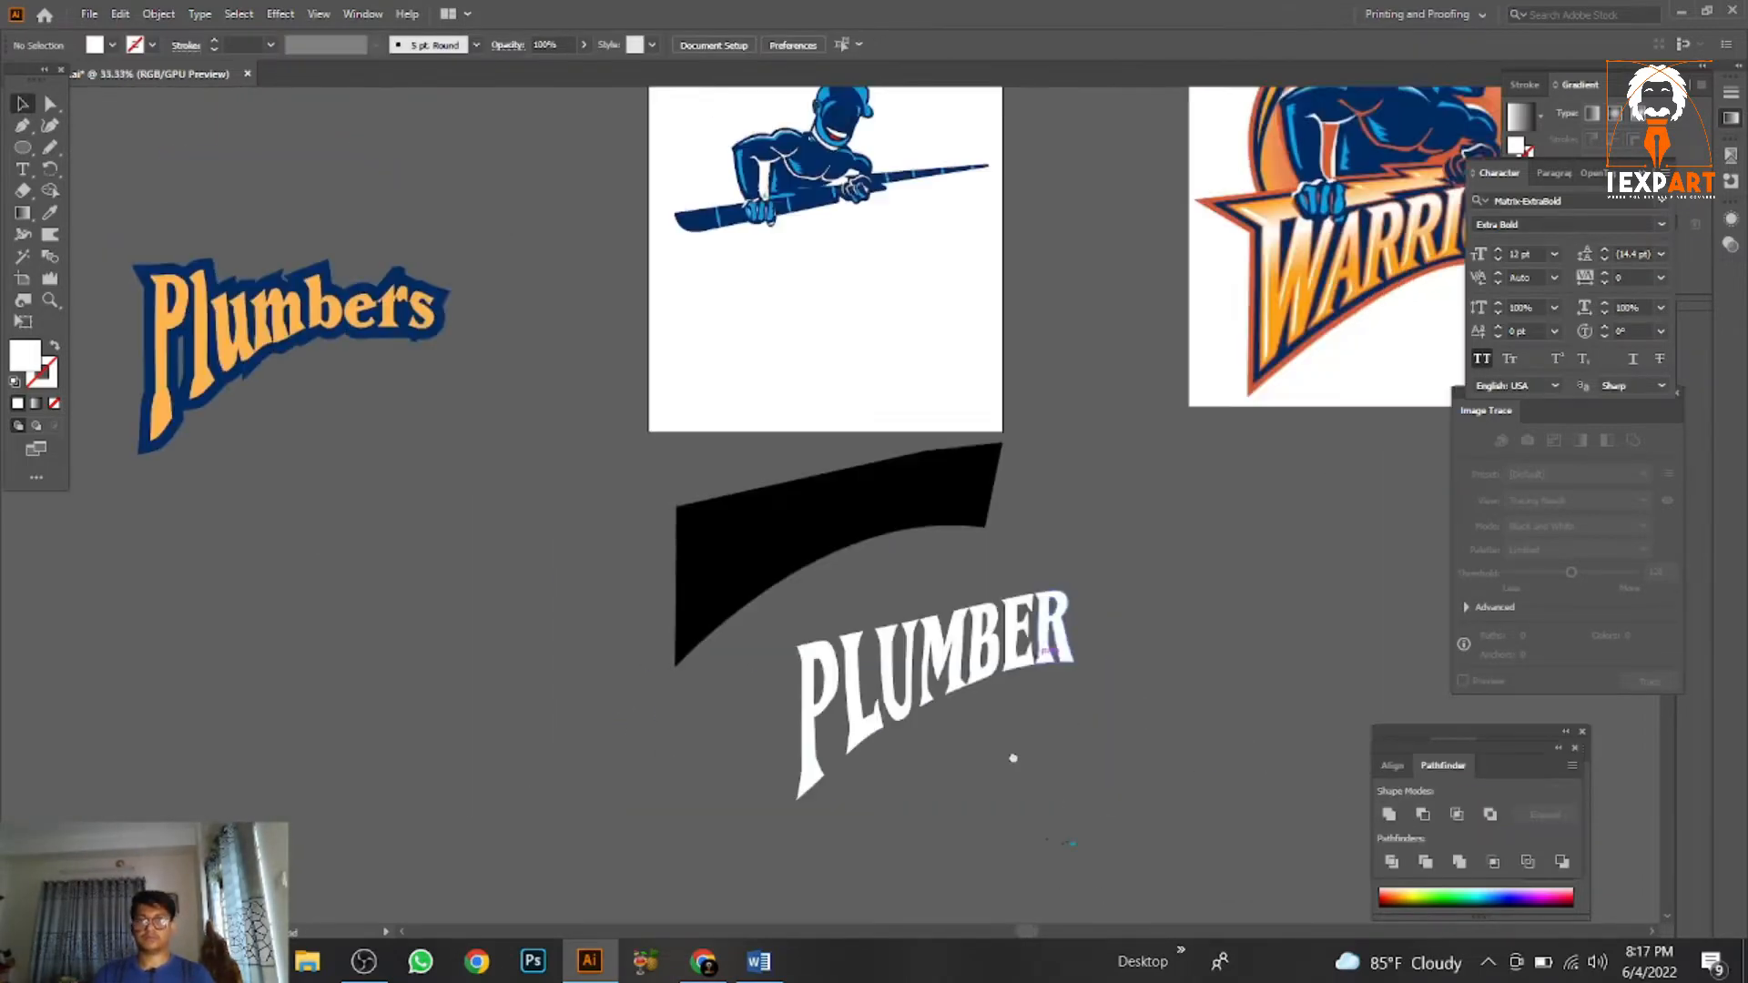
Move the merged PLUMBER lettering onto the artboard beneath the figure's pipe.
left_click_drag(976, 611, 903, 246)
scroll(902, 246, "up", 1)
left_click_drag(902, 246, 647, 347)
left_click(850, 504)
left_click_drag(850, 503, 870, 350)
left_click_drag(719, 538, 719, 683)
left_click_drag(640, 294, 621, 324)
left_click_drag(898, 390, 774, 413)
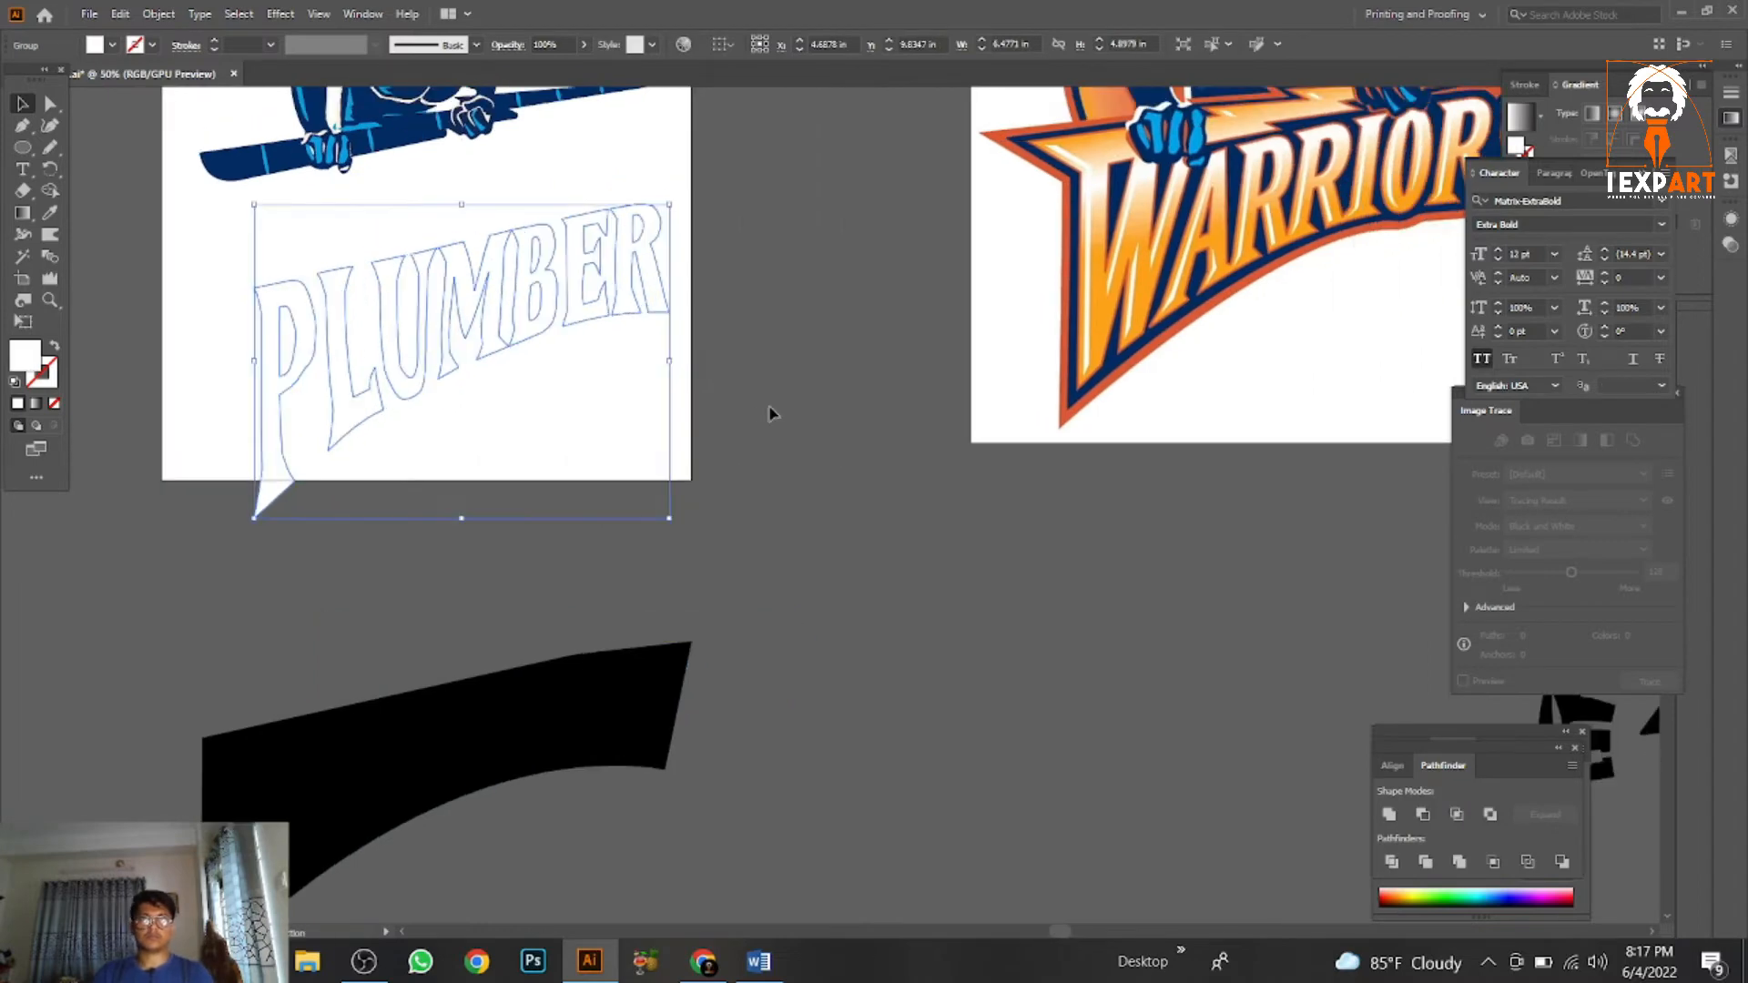
Draw a white rectangle about 1.9 by 2.2 in and place it between the artboard and the WARRIORS reference logo.
left_click(773, 414)
mouse_move(27, 151)
left_mouse_down()
mouse_move(133, 169)
mouse_move(35, 159)
left_mouse_up()
left_click(89, 152)
scroll(638, 292, "up", 3)
scroll(605, 316, "down", 2)
mouse_move(596, 315)
left_mouse_down()
mouse_move(313, 277)
mouse_move(458, 451)
left_mouse_up()
left_click(23, 103)
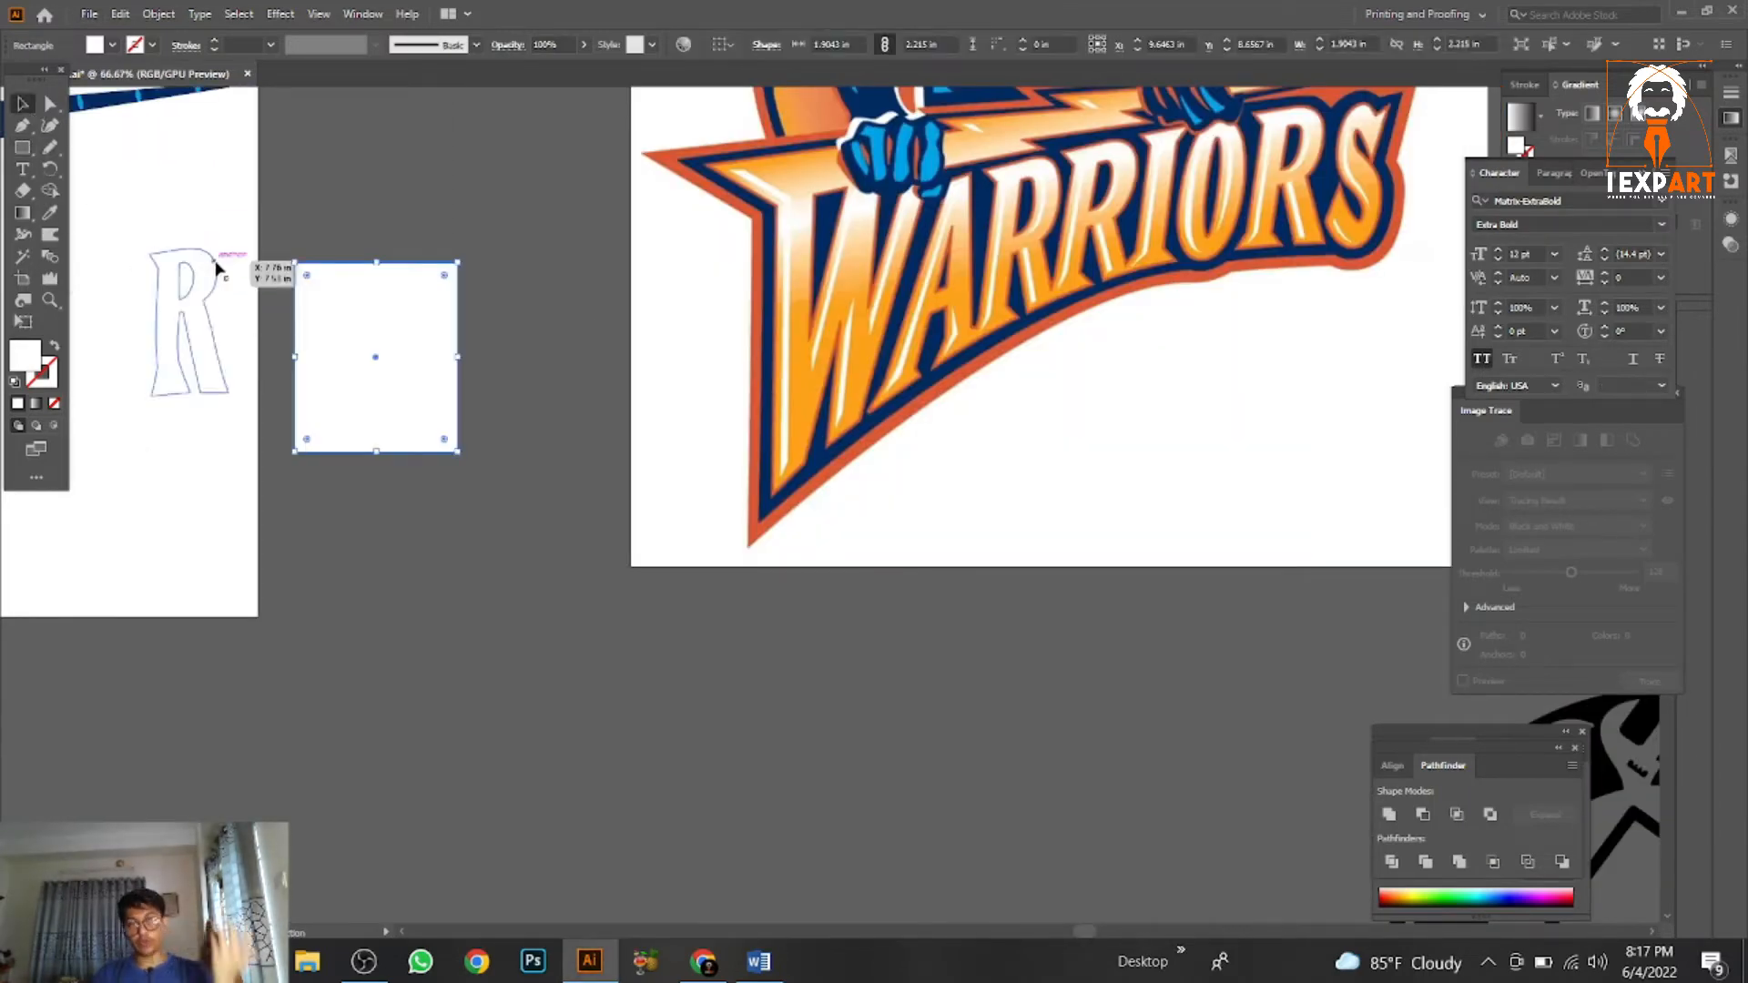
left_click_drag(340, 320, 388, 328)
scroll(423, 329, "left", 1)
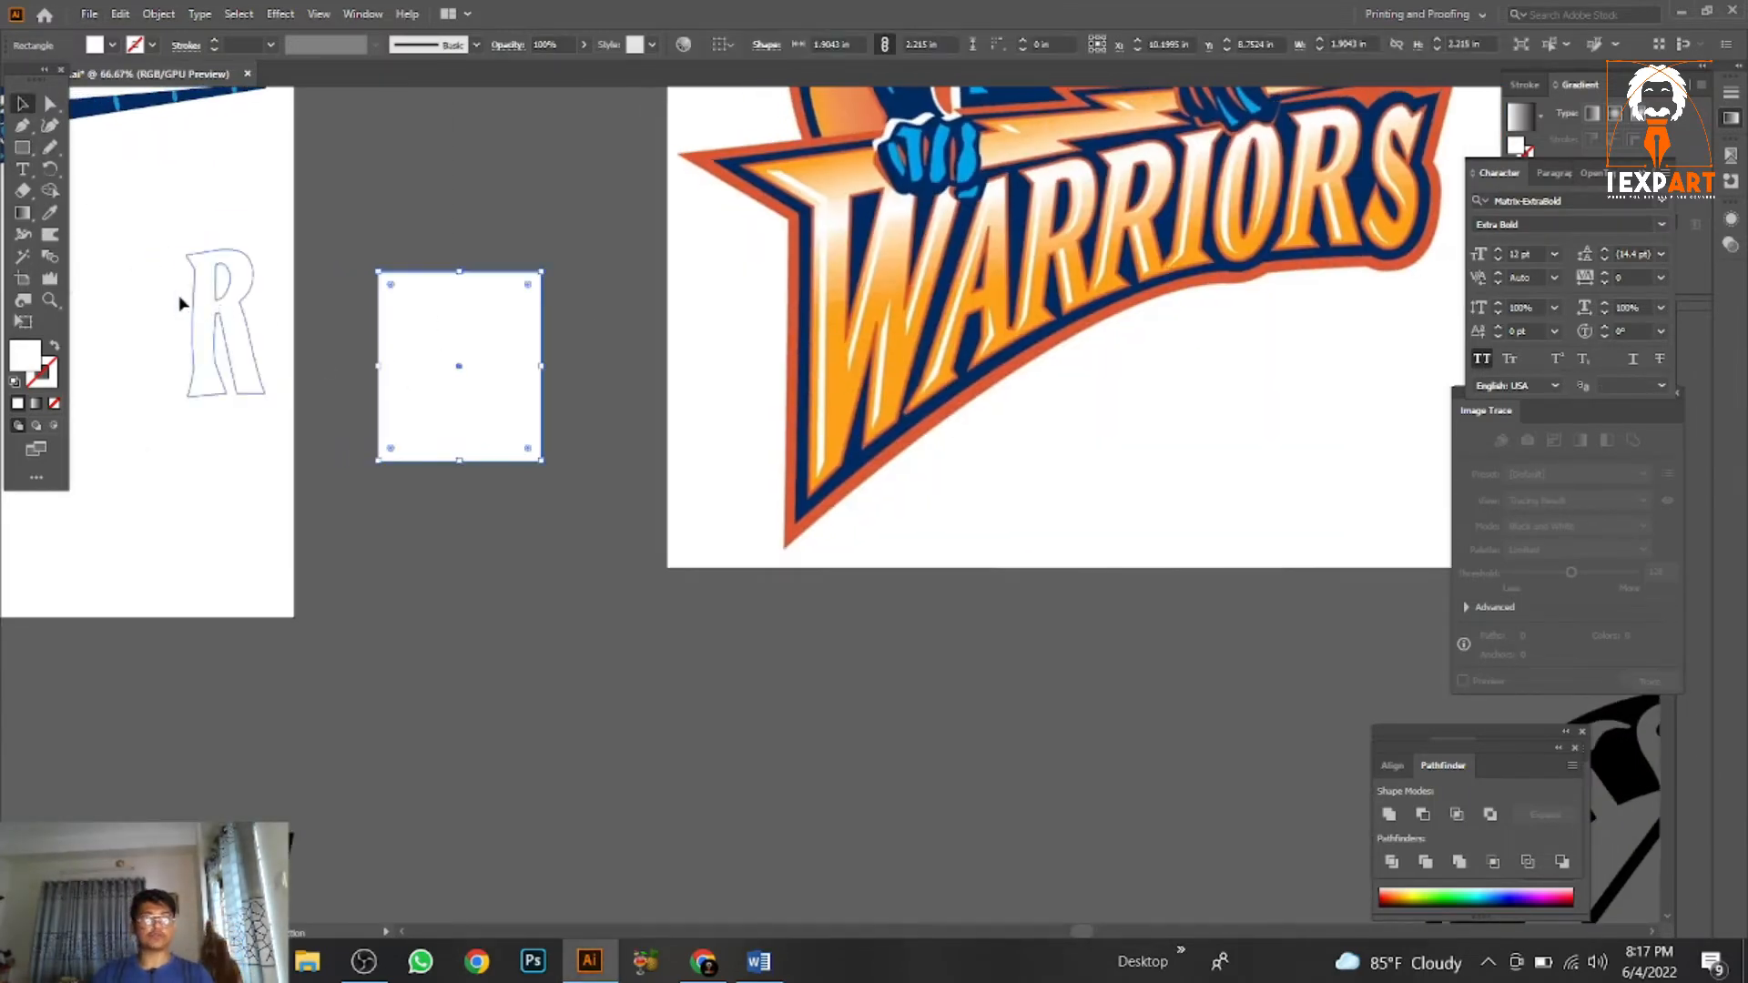
Float the gradient settings beside the WARRIORS reference logo and enlarge them for easier editing.
left_click(50, 217)
left_click(23, 104)
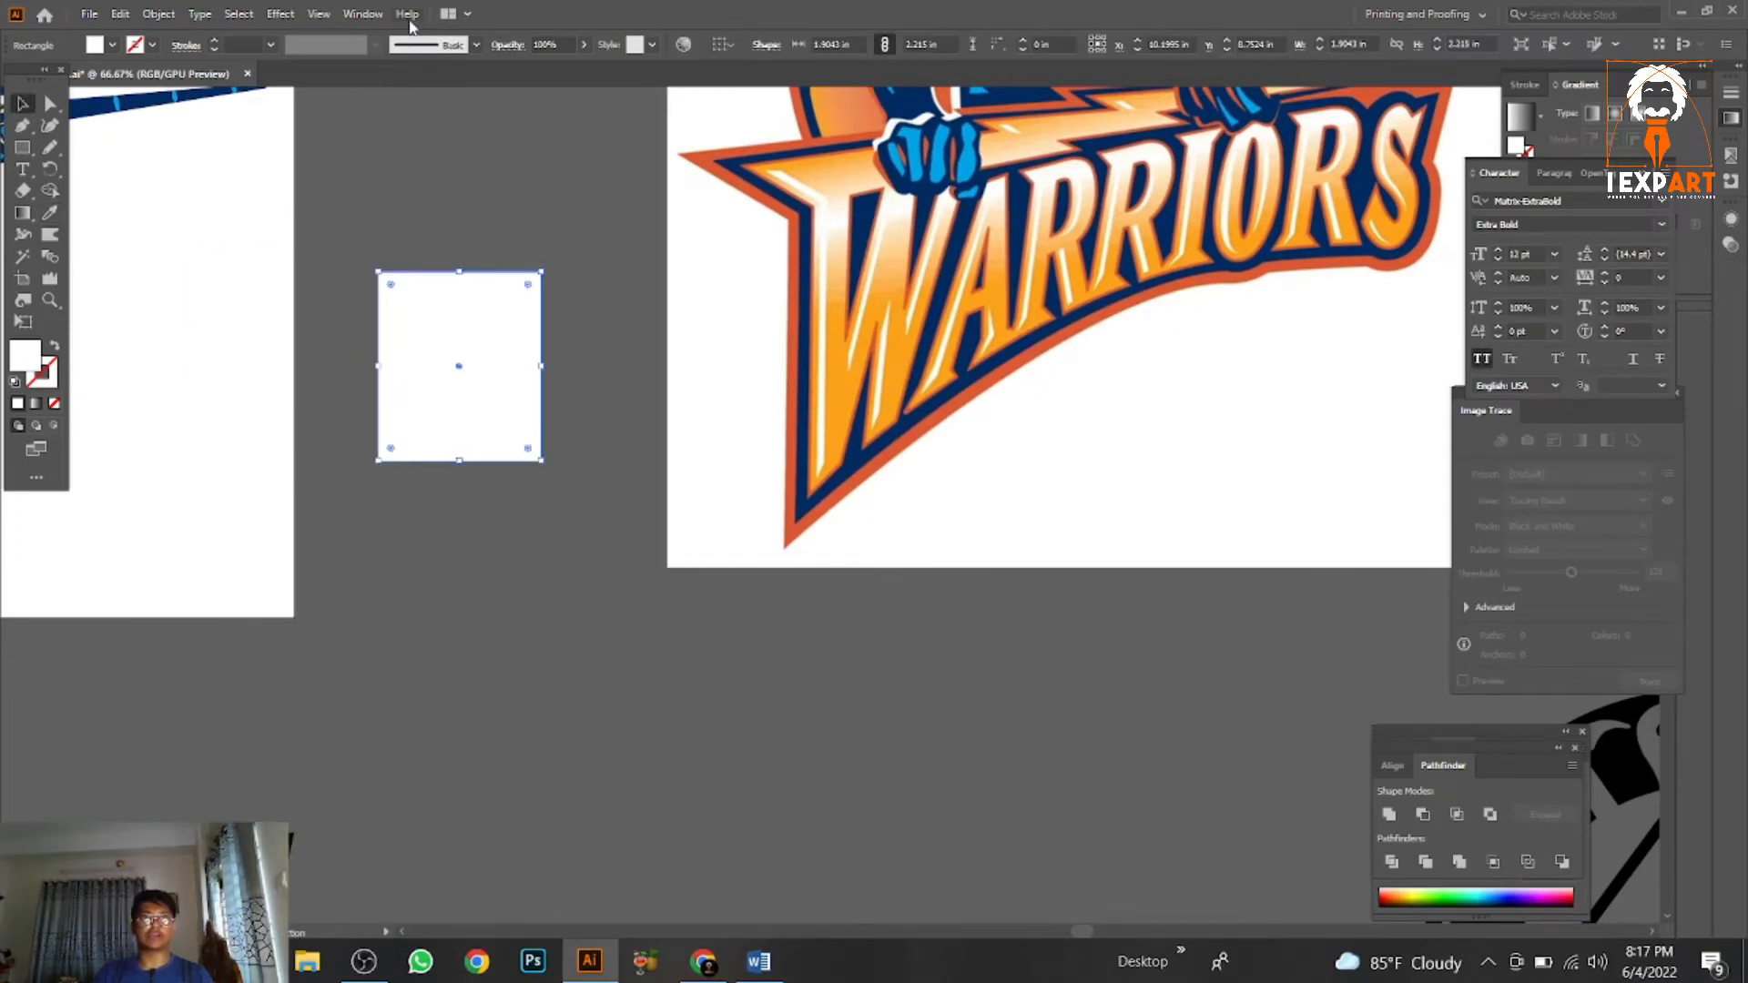
left_click(363, 14)
left_click(510, 520)
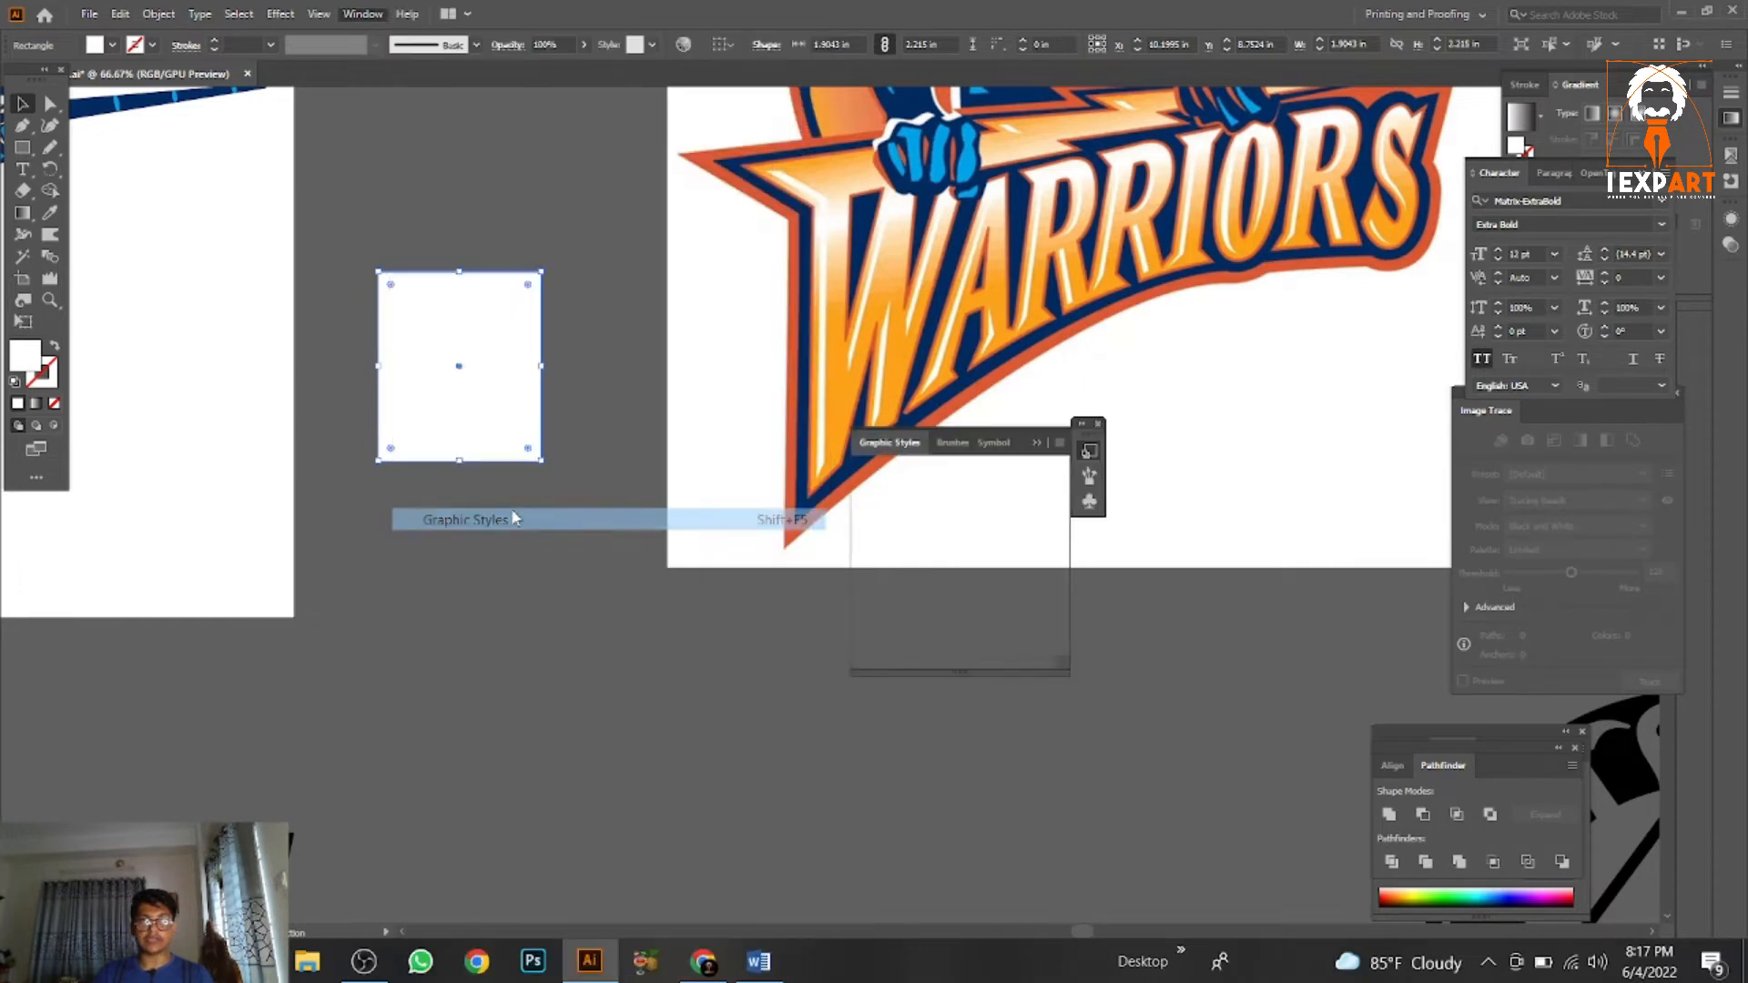
left_click(1512, 157)
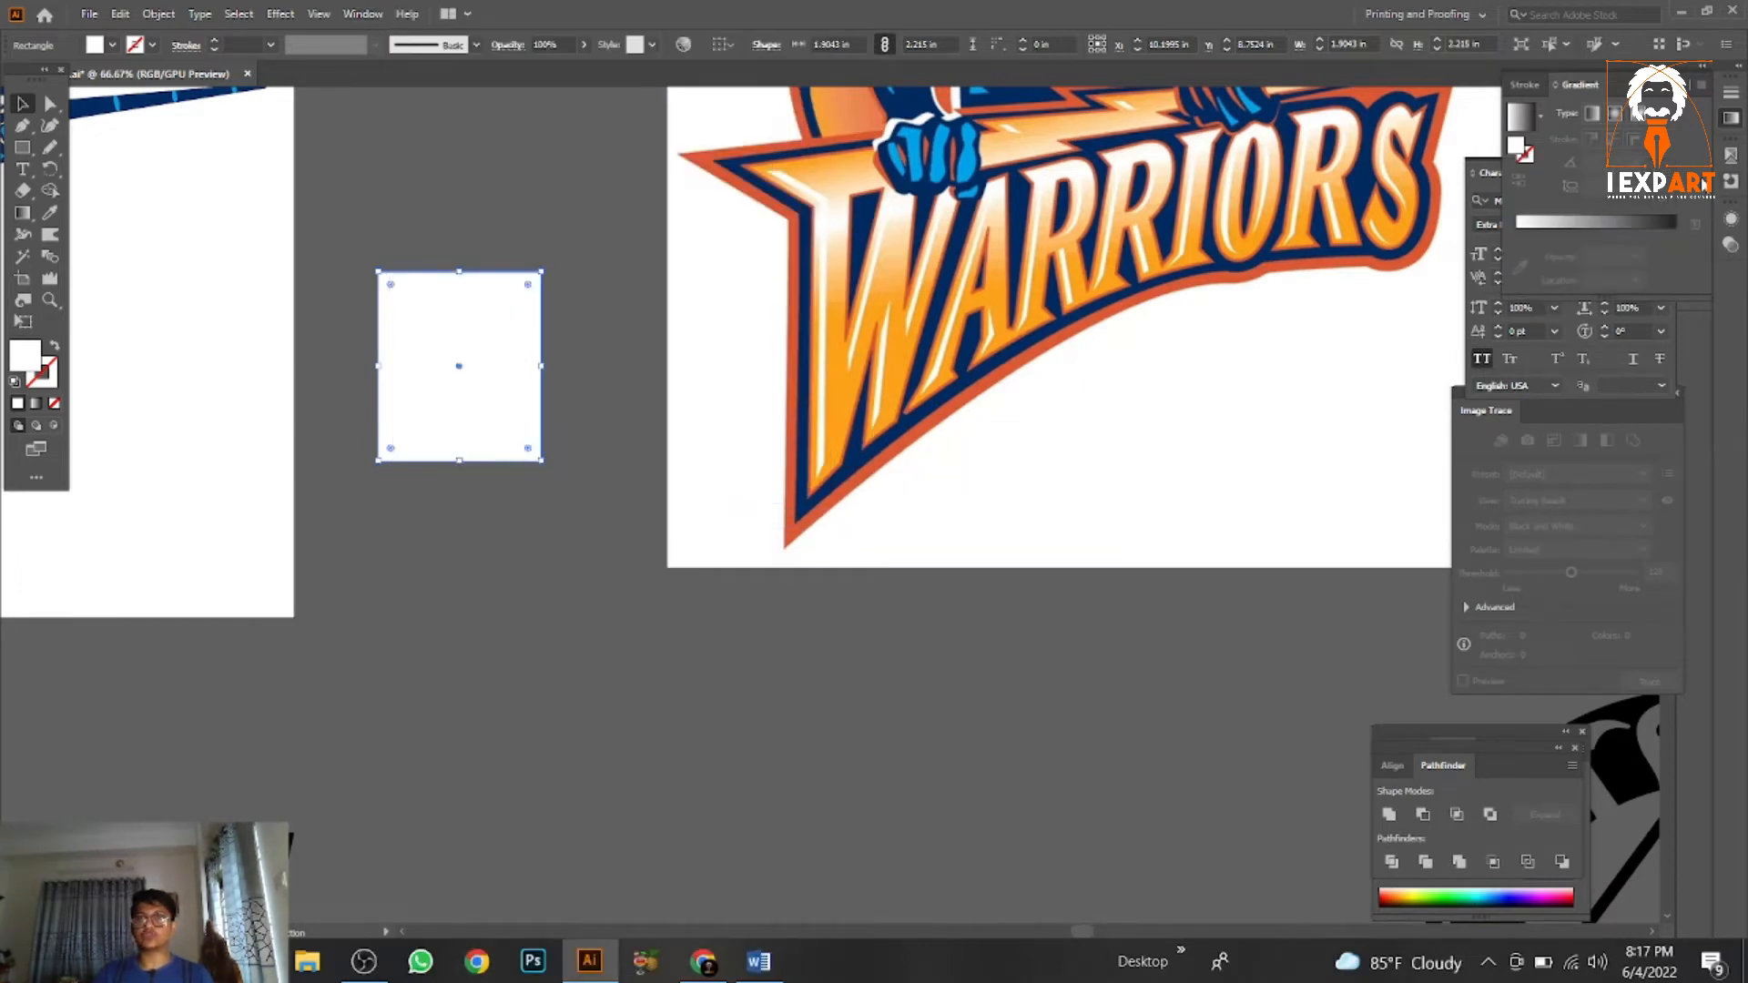
left_click_drag(1436, 84, 1339, 450)
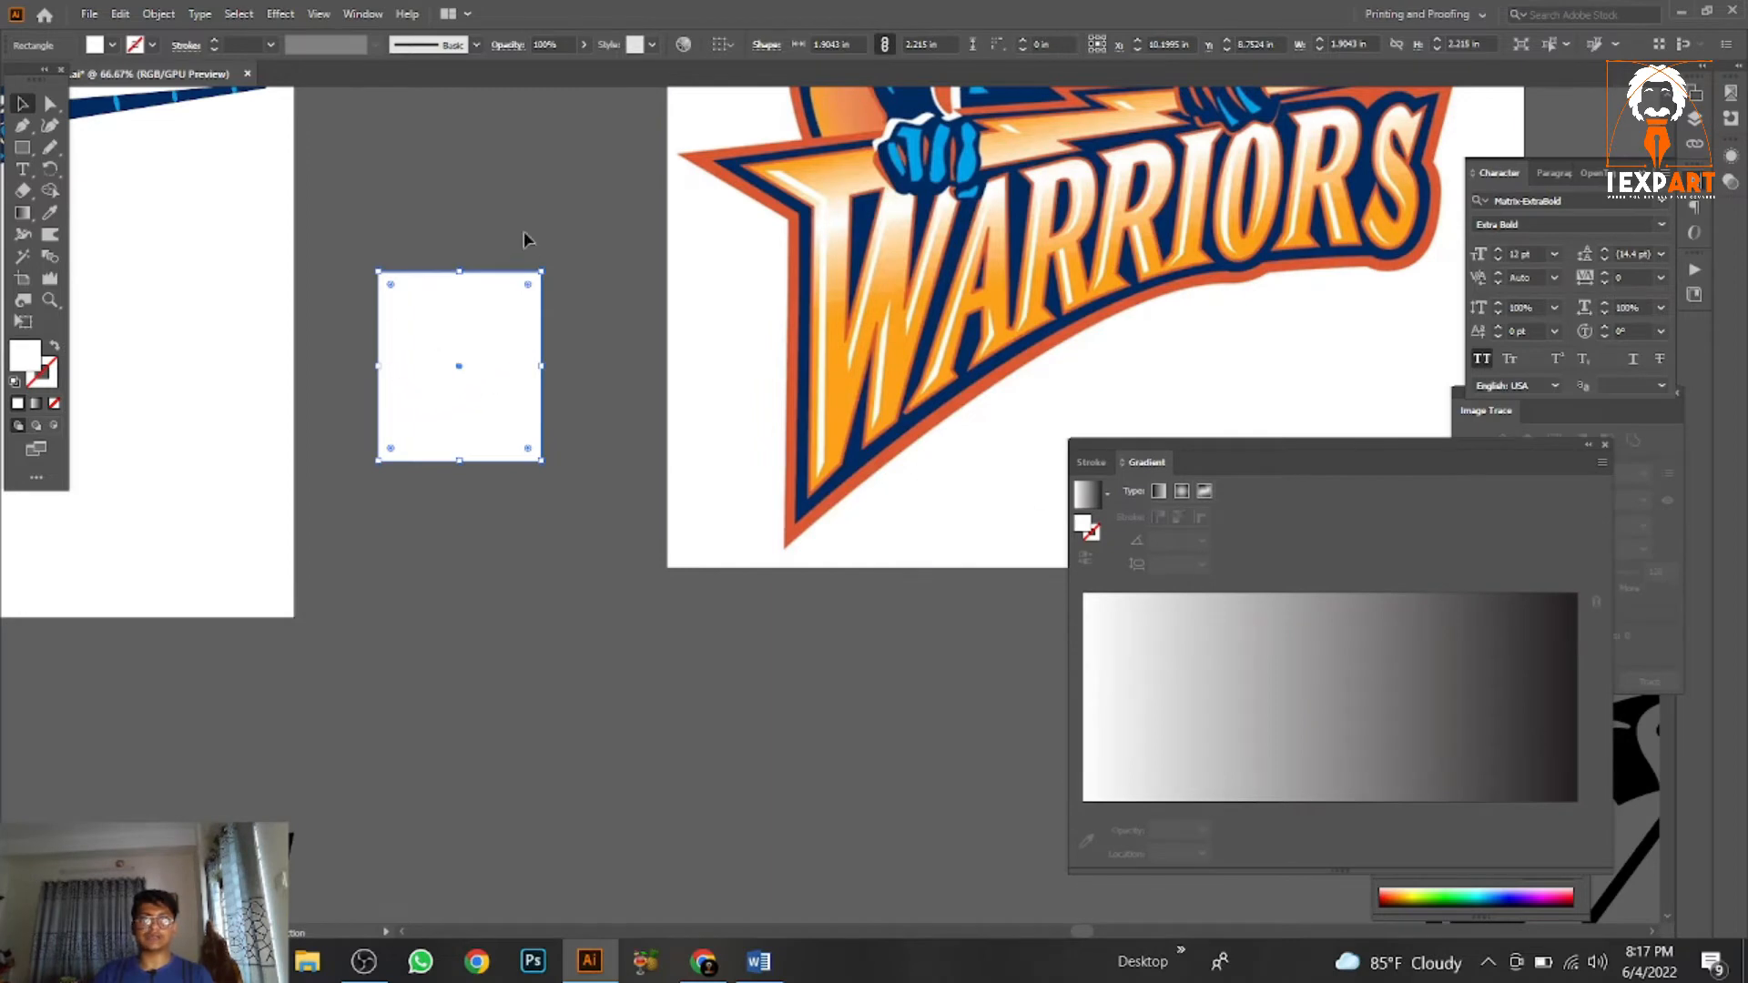
Sample orange from the WARRIORS lettering and add two orange stops at the start of the rectangle's linear gradient, replacing the white stop.
left_click(49, 213)
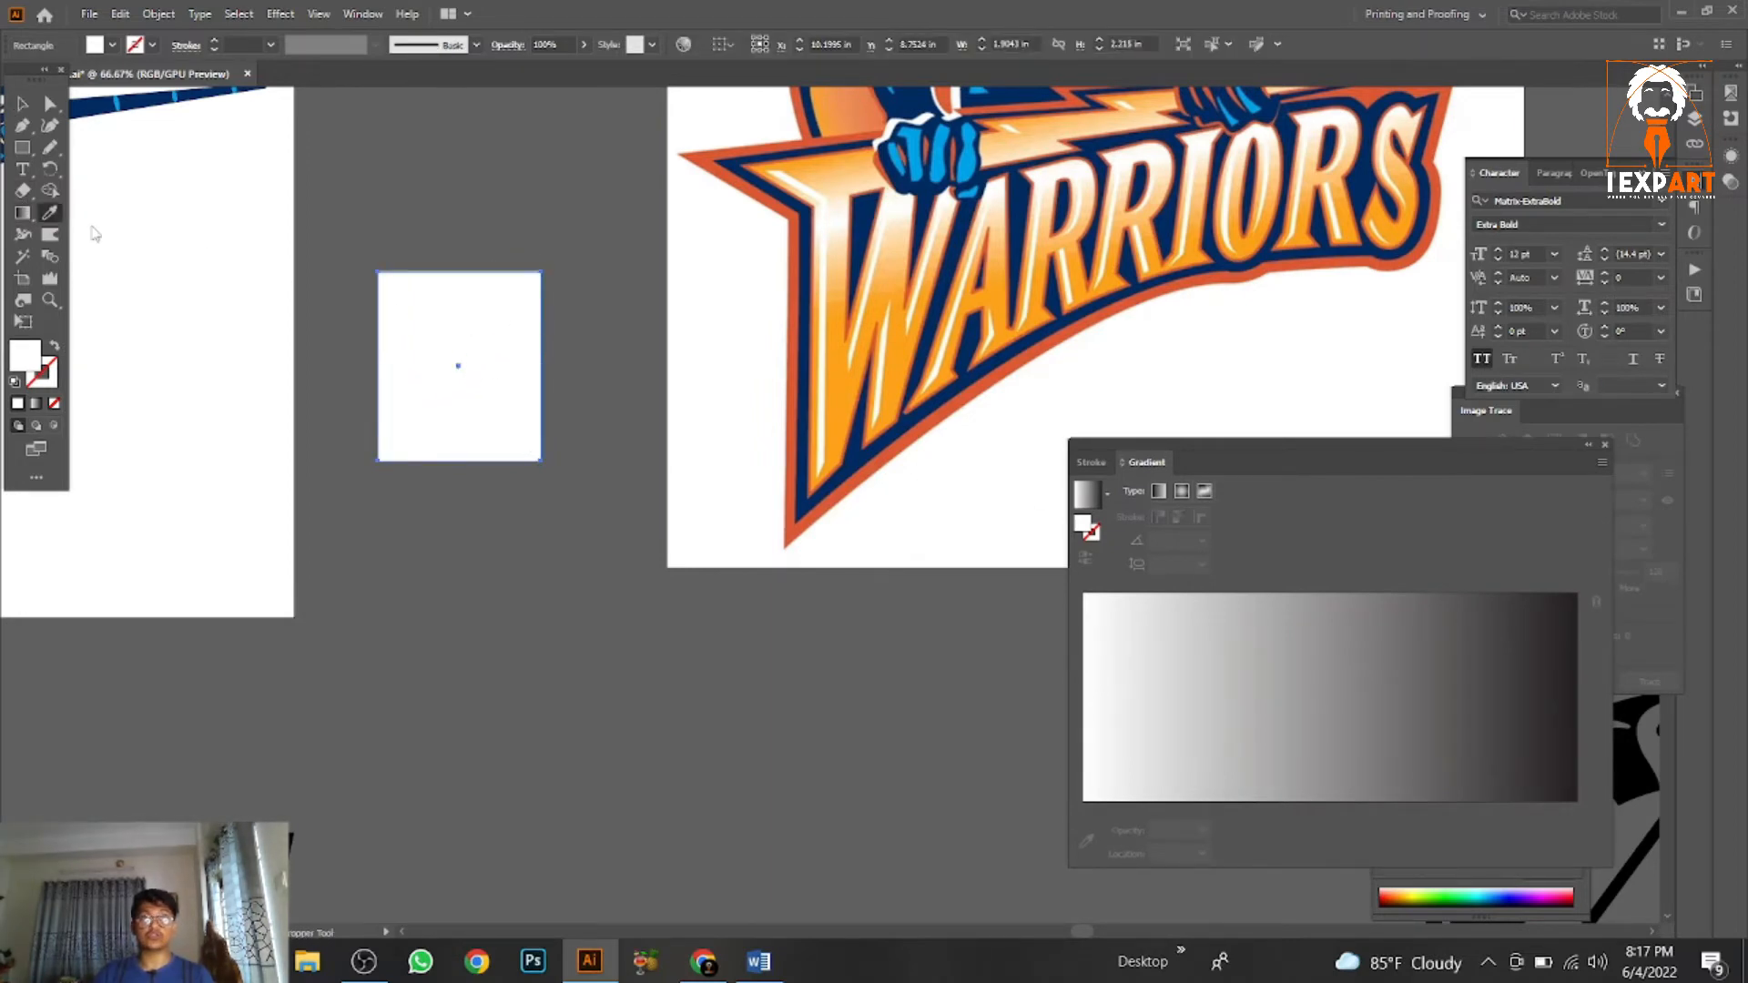
left_click(835, 455)
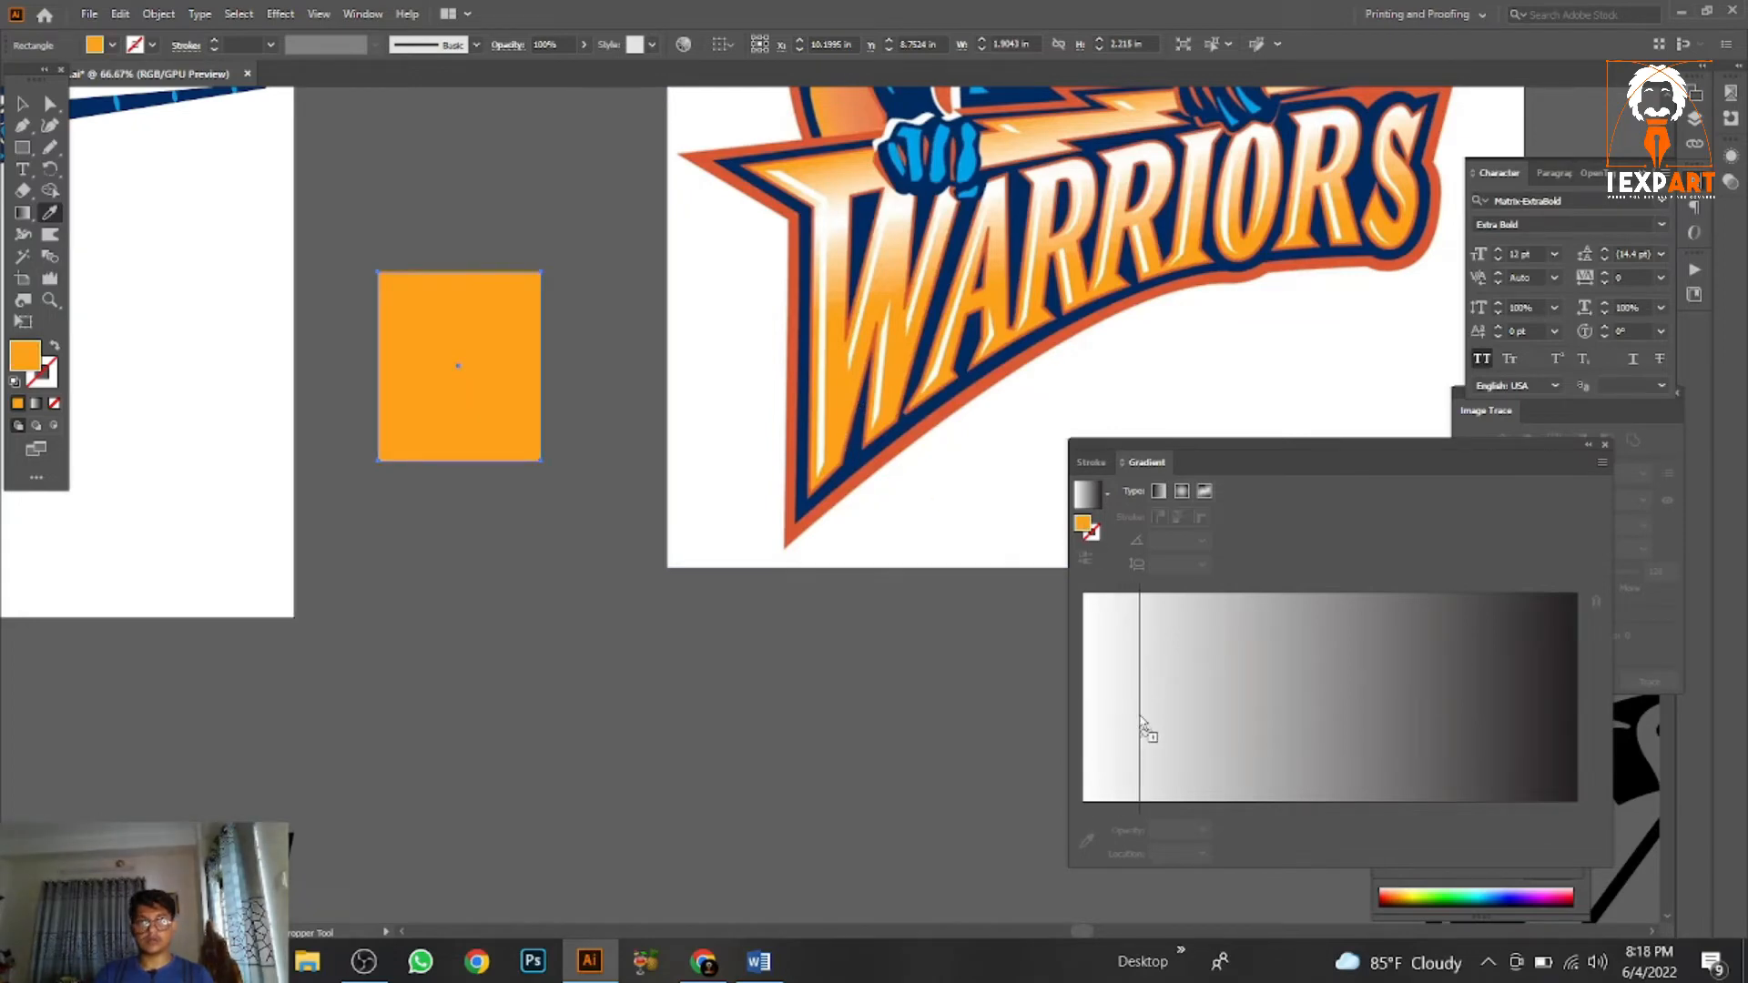
left_click(1100, 801)
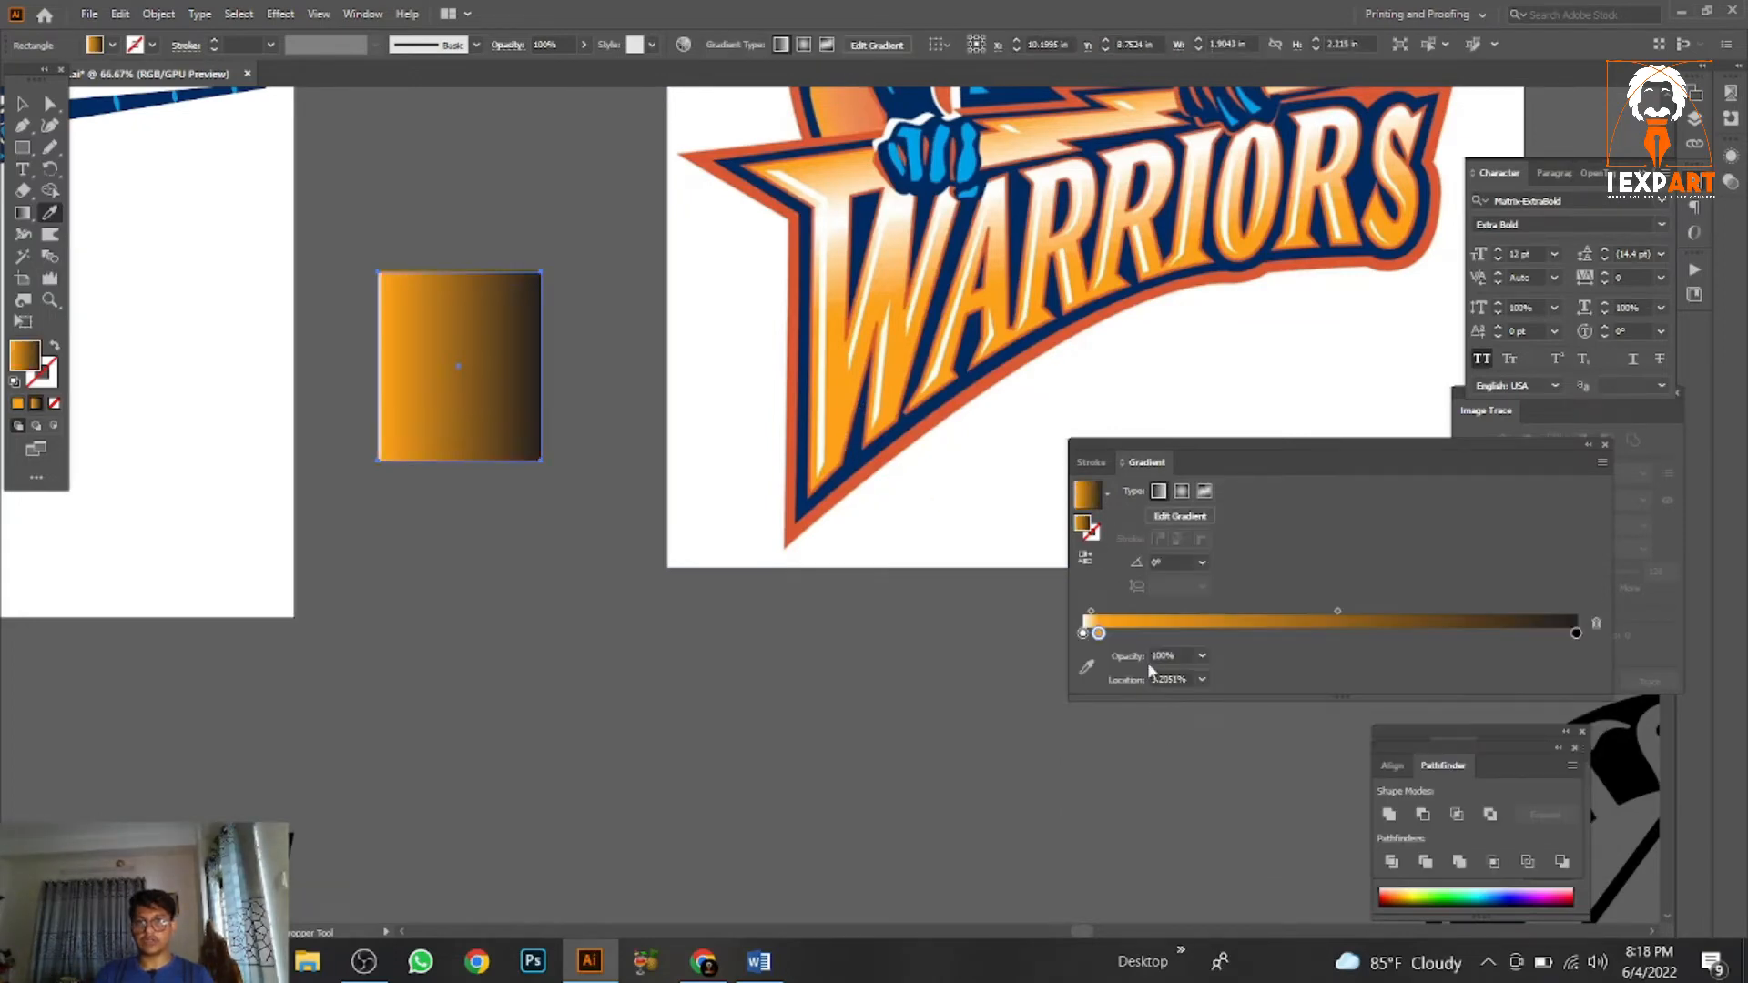
left_click(910, 268)
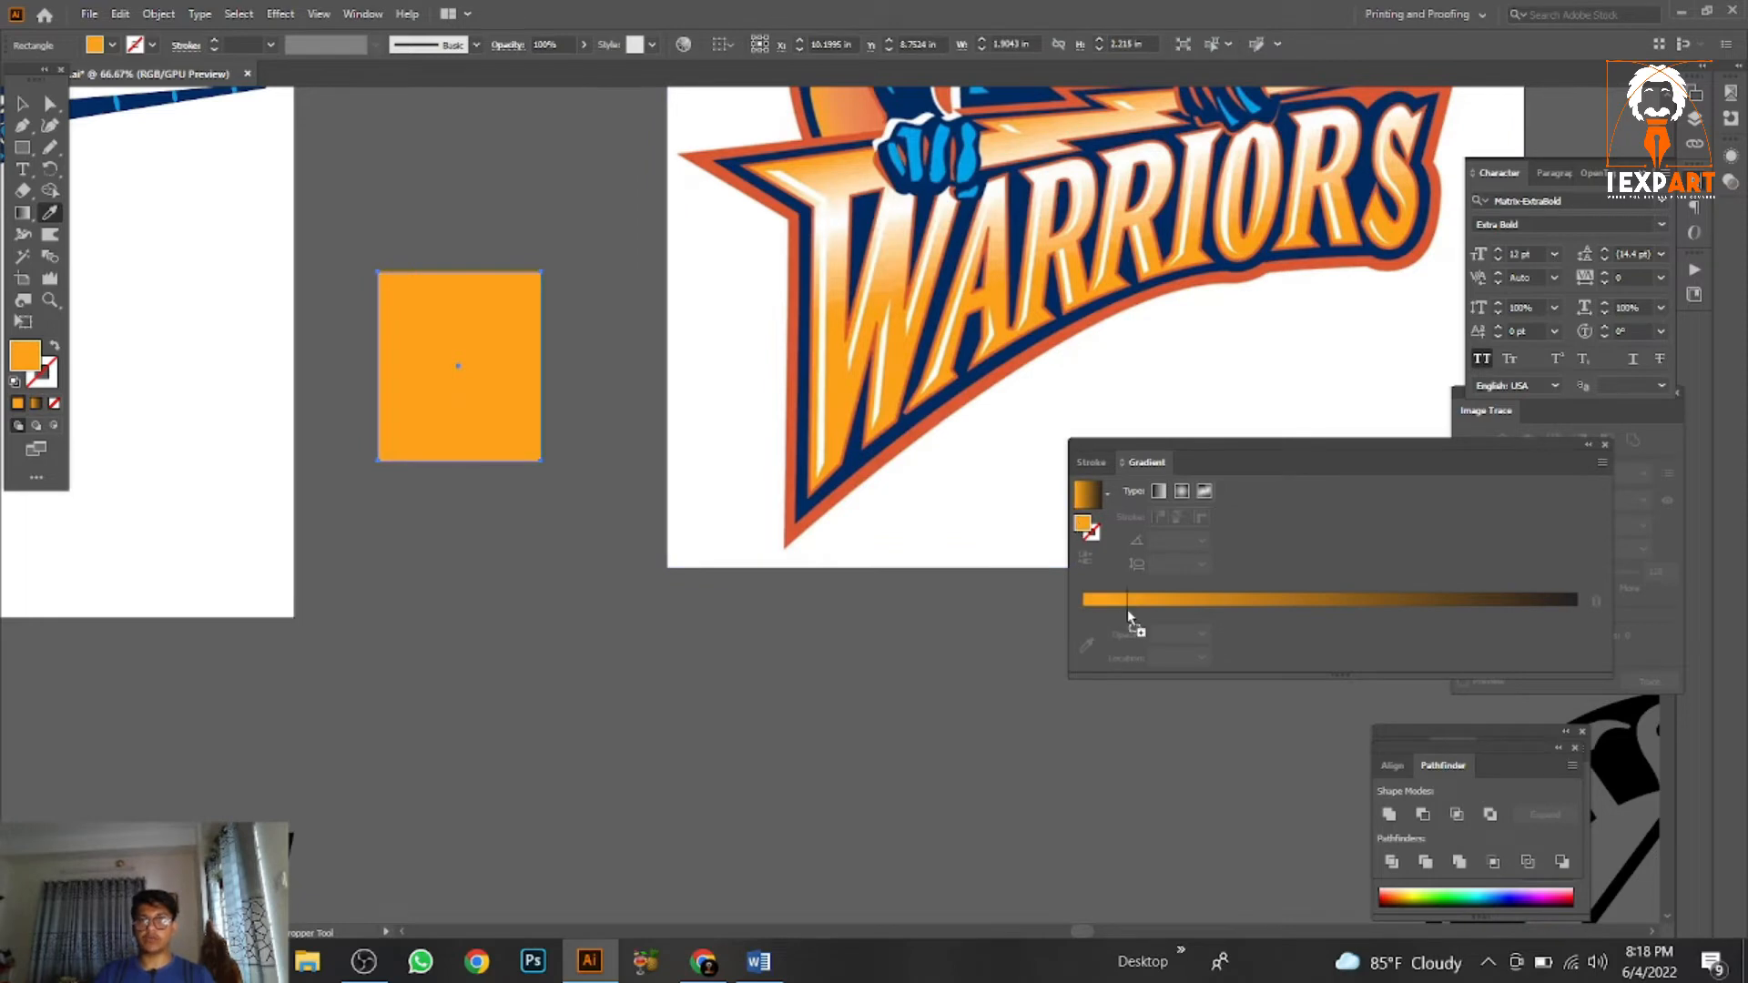
left_click_drag(1127, 617, 1132, 617)
Sample pale peach from the WARRIORS lettering and add two peach stops to the rectangle's gradient, at about 47% and 63%.
left_click(911, 211)
left_click(858, 258)
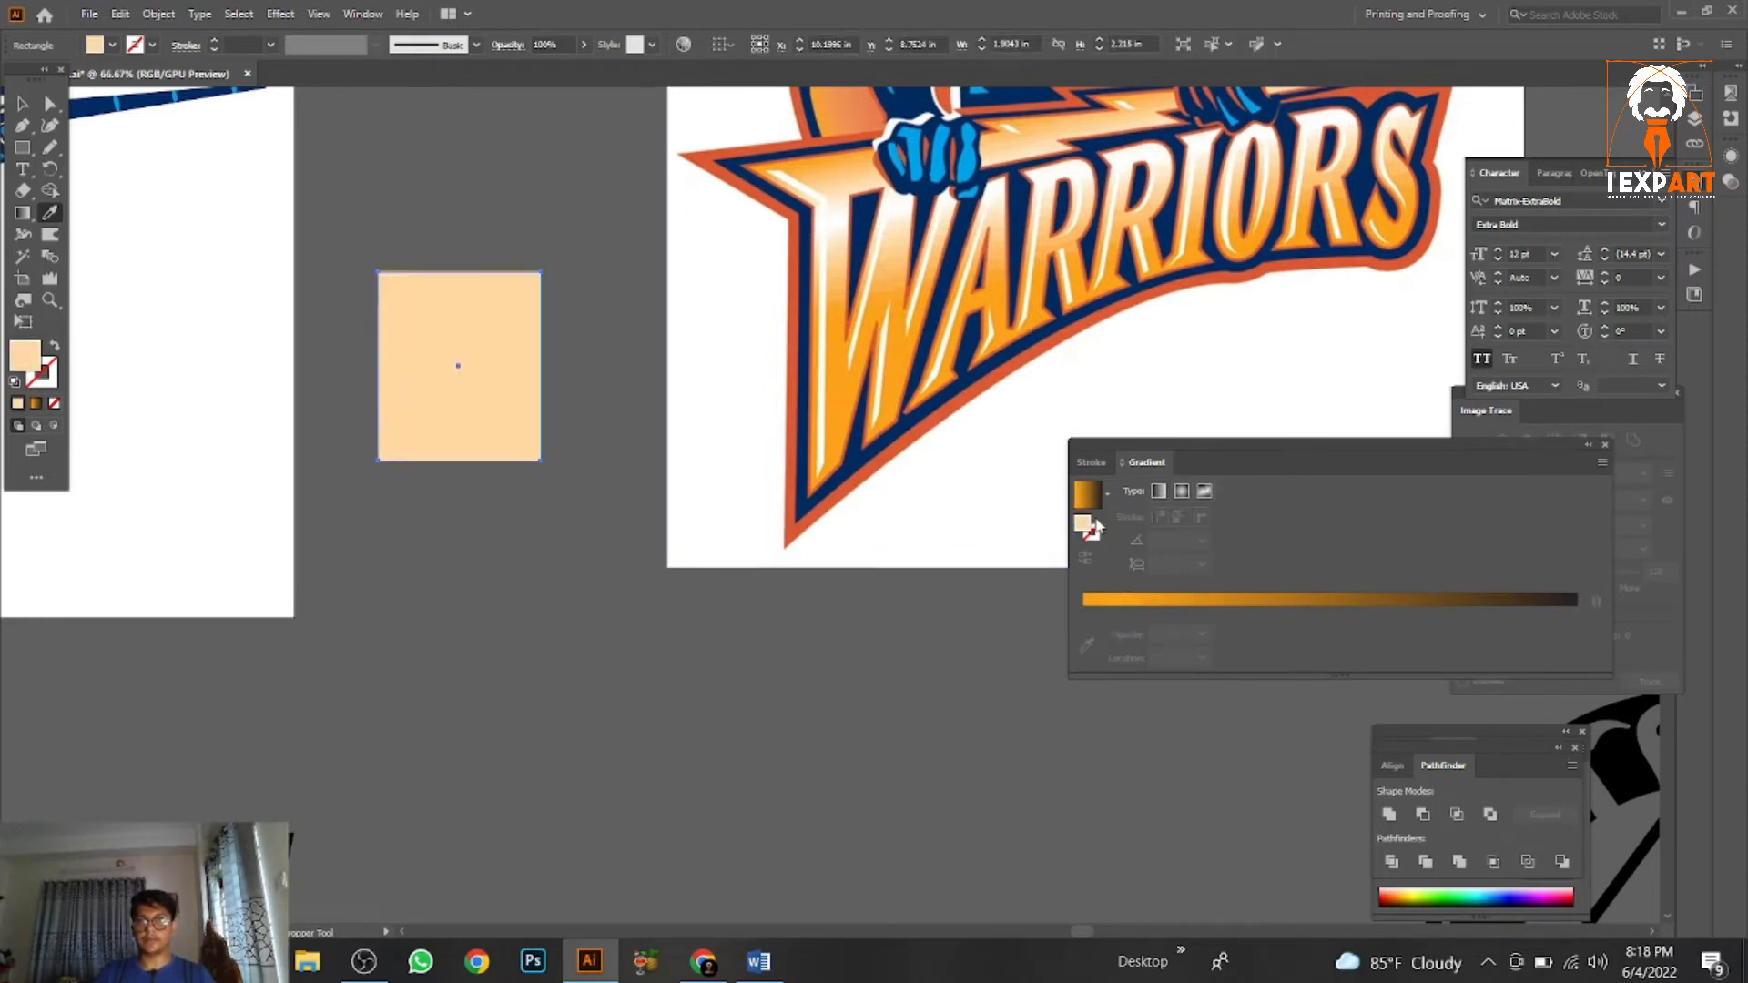
left_click(1302, 634)
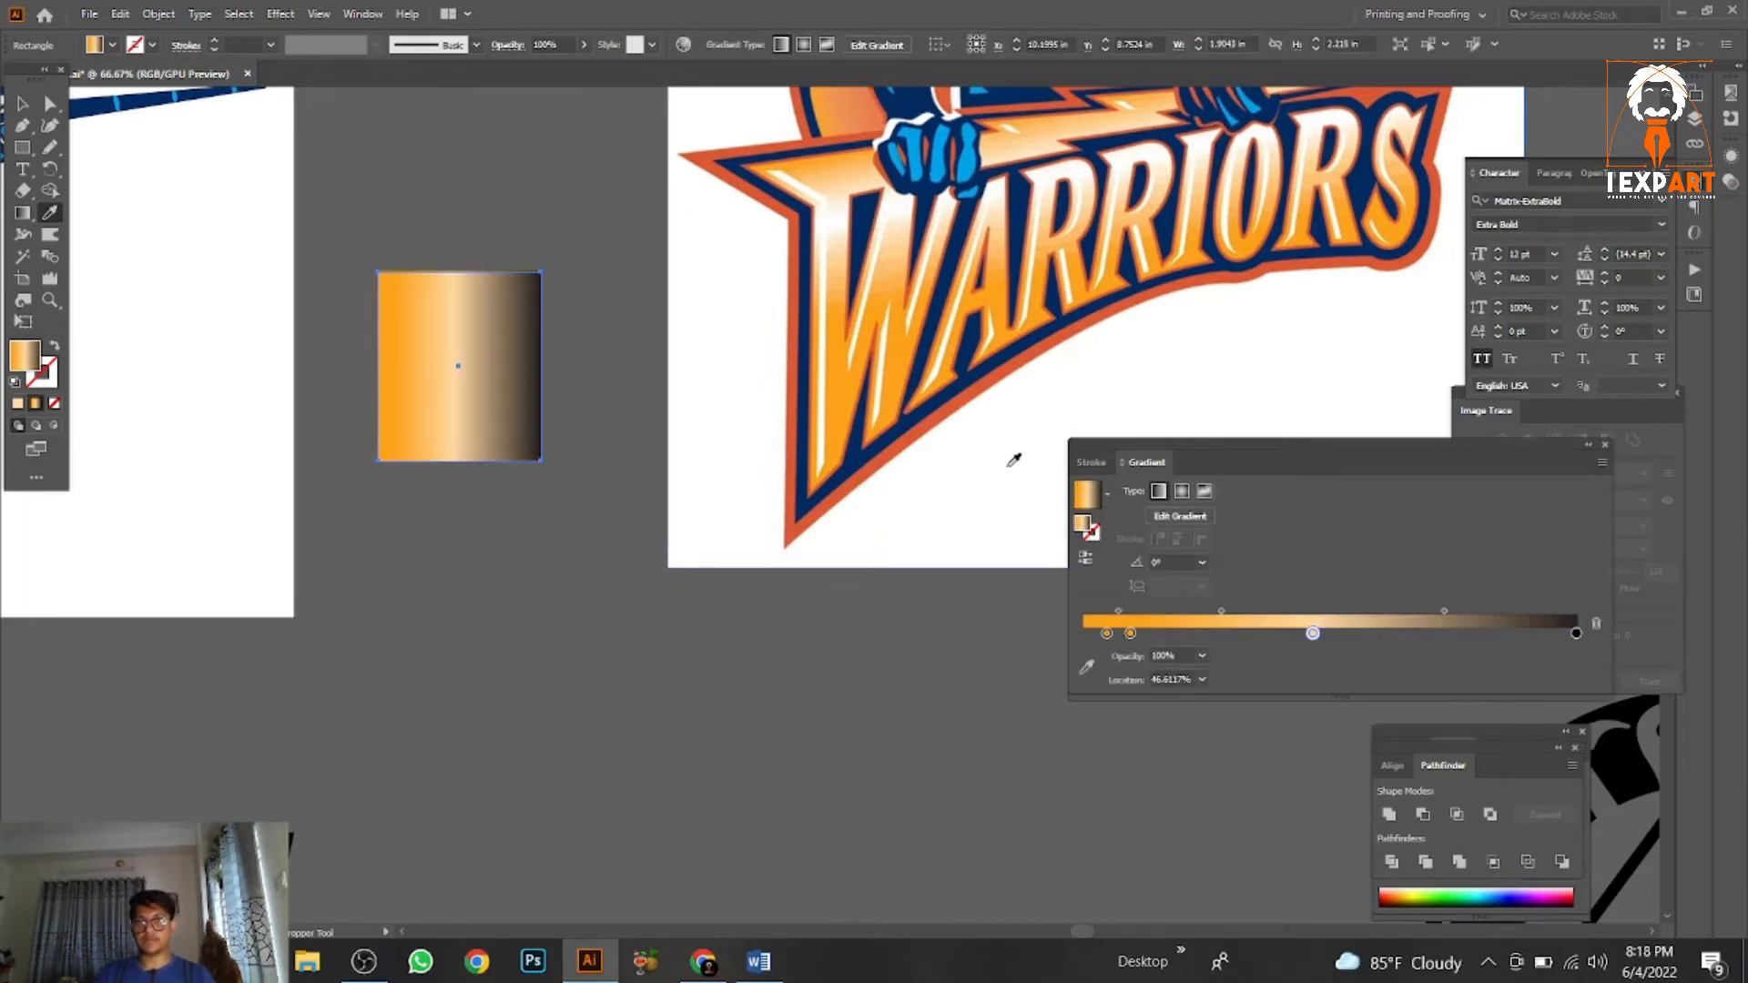
left_click(844, 173)
left_click(1384, 608)
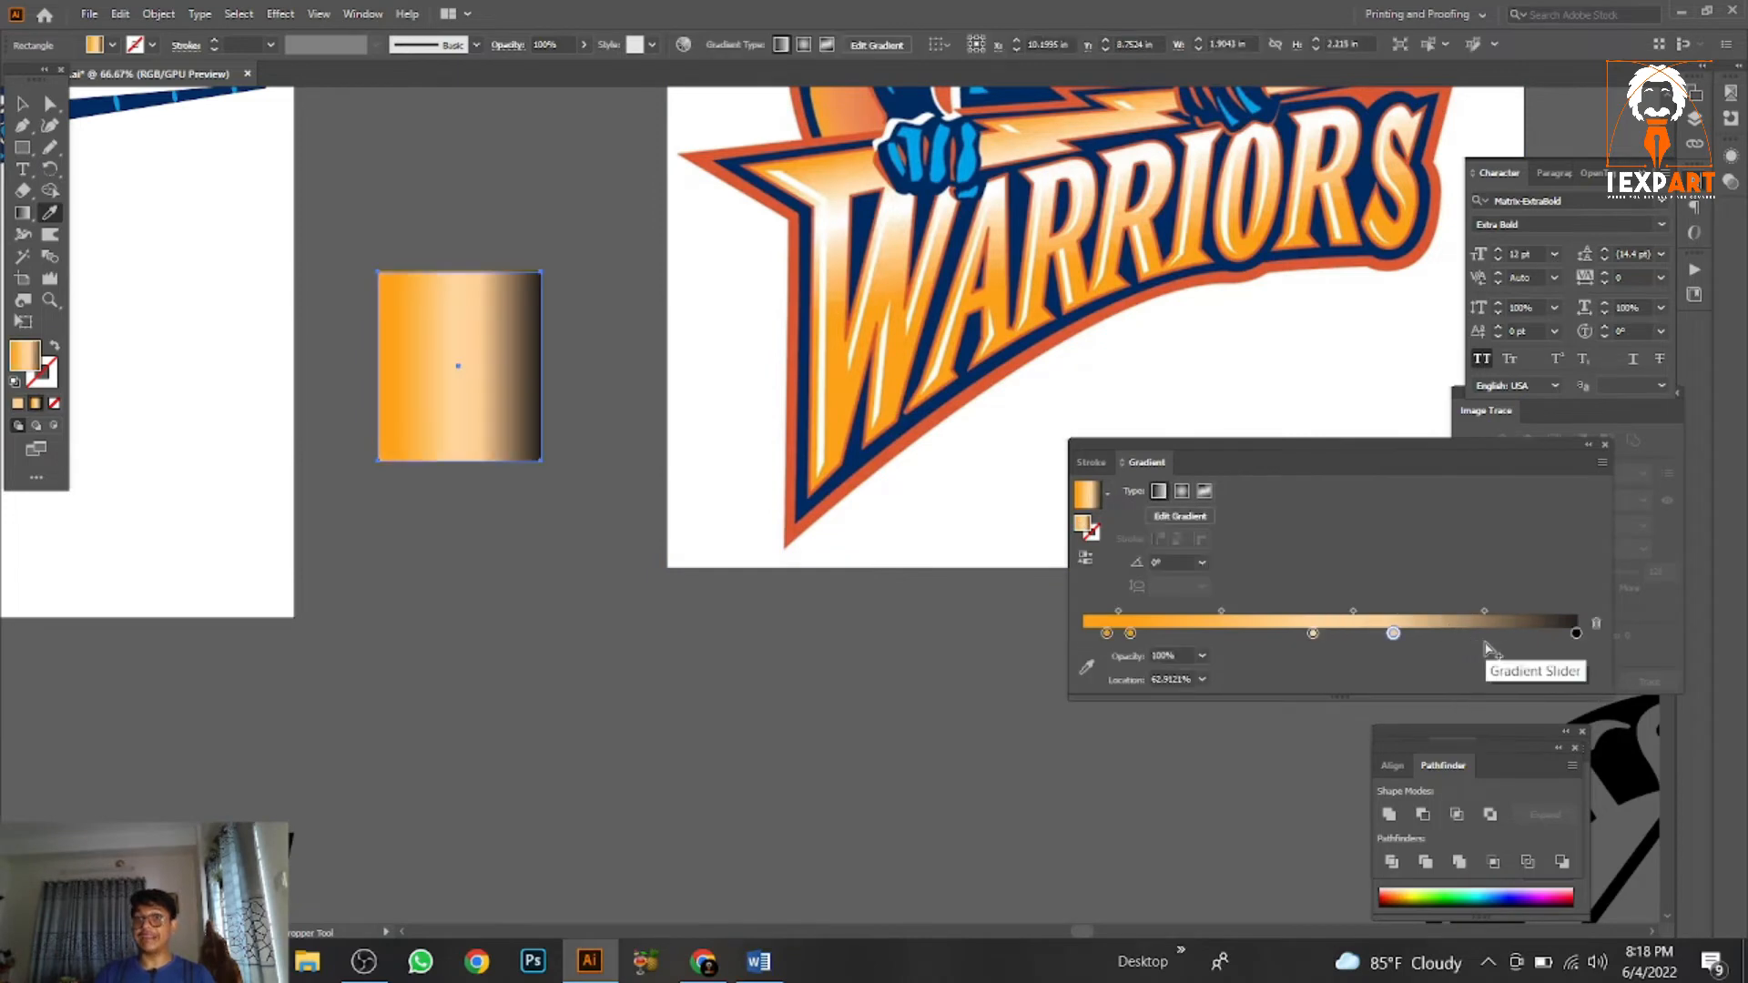
Remove the black gradient stop and shift the orange and peach stops along to widen the orange area.
left_click_drag(1578, 634, 1584, 699)
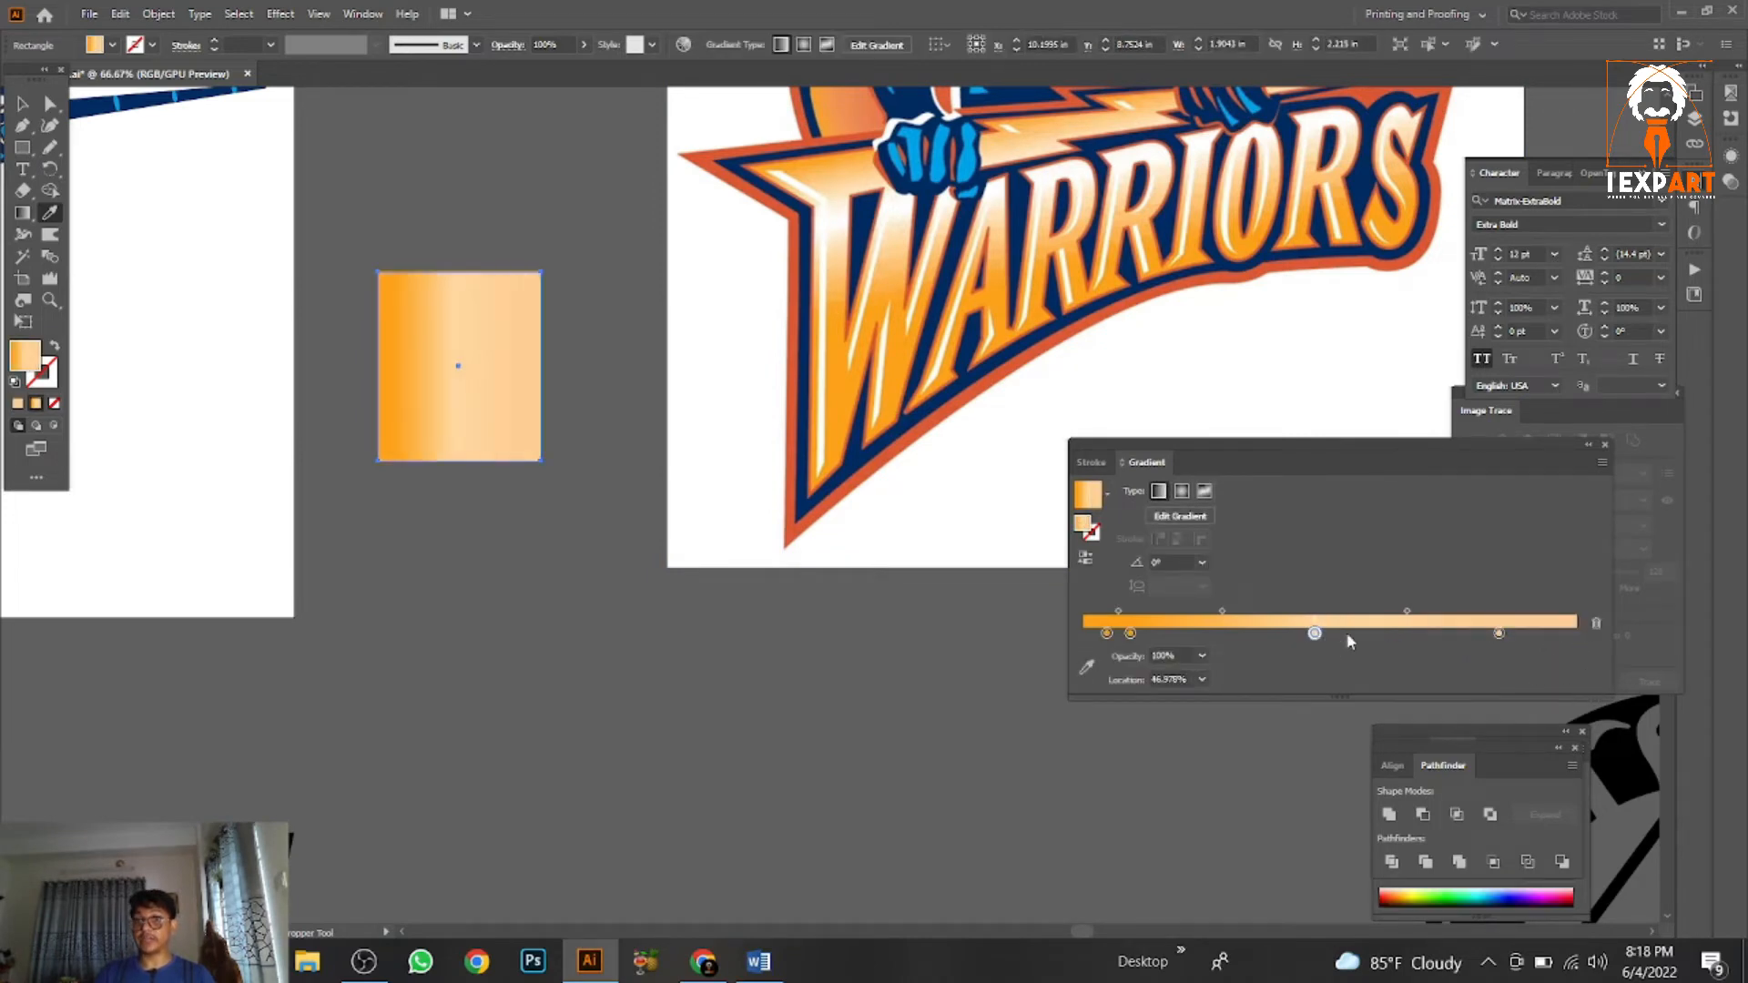
left_click_drag(1348, 642, 1397, 640)
left_click_drag(1132, 634, 1234, 634)
left_click(1103, 634)
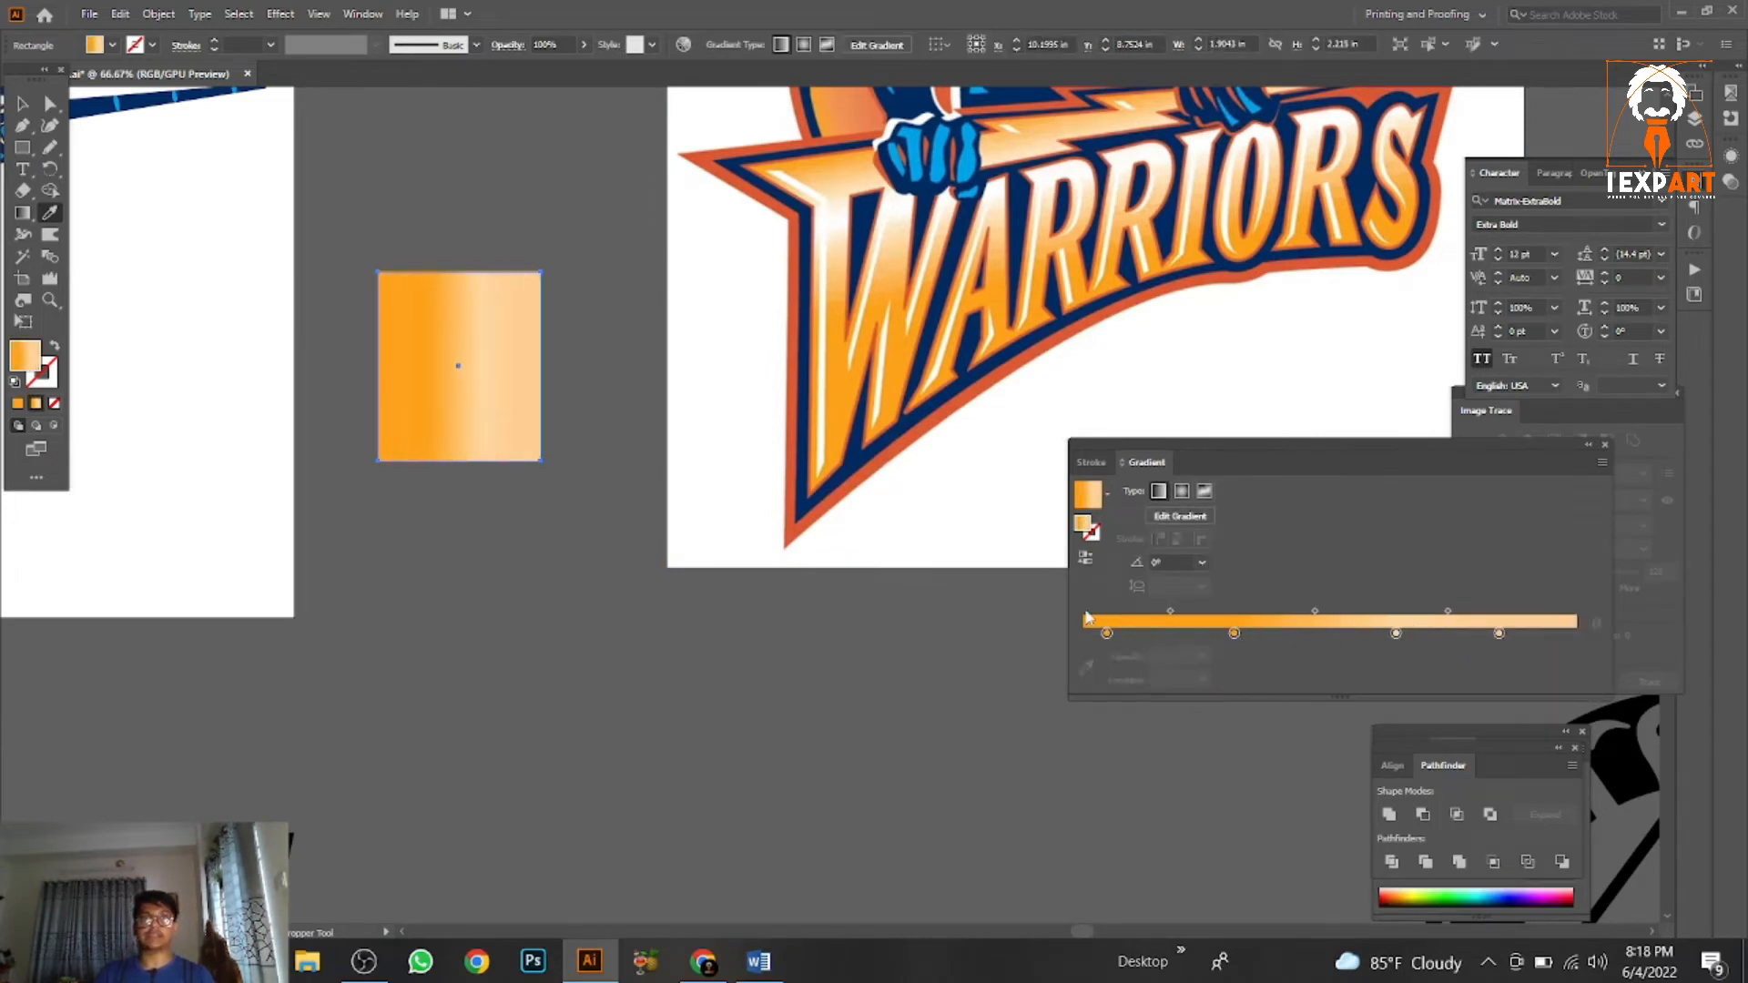
Apply the rectangle's gradient to the PLUMBER lettering and angle it about 92°, with orange at the base and peach above.
left_click(293, 206, "ctrl")
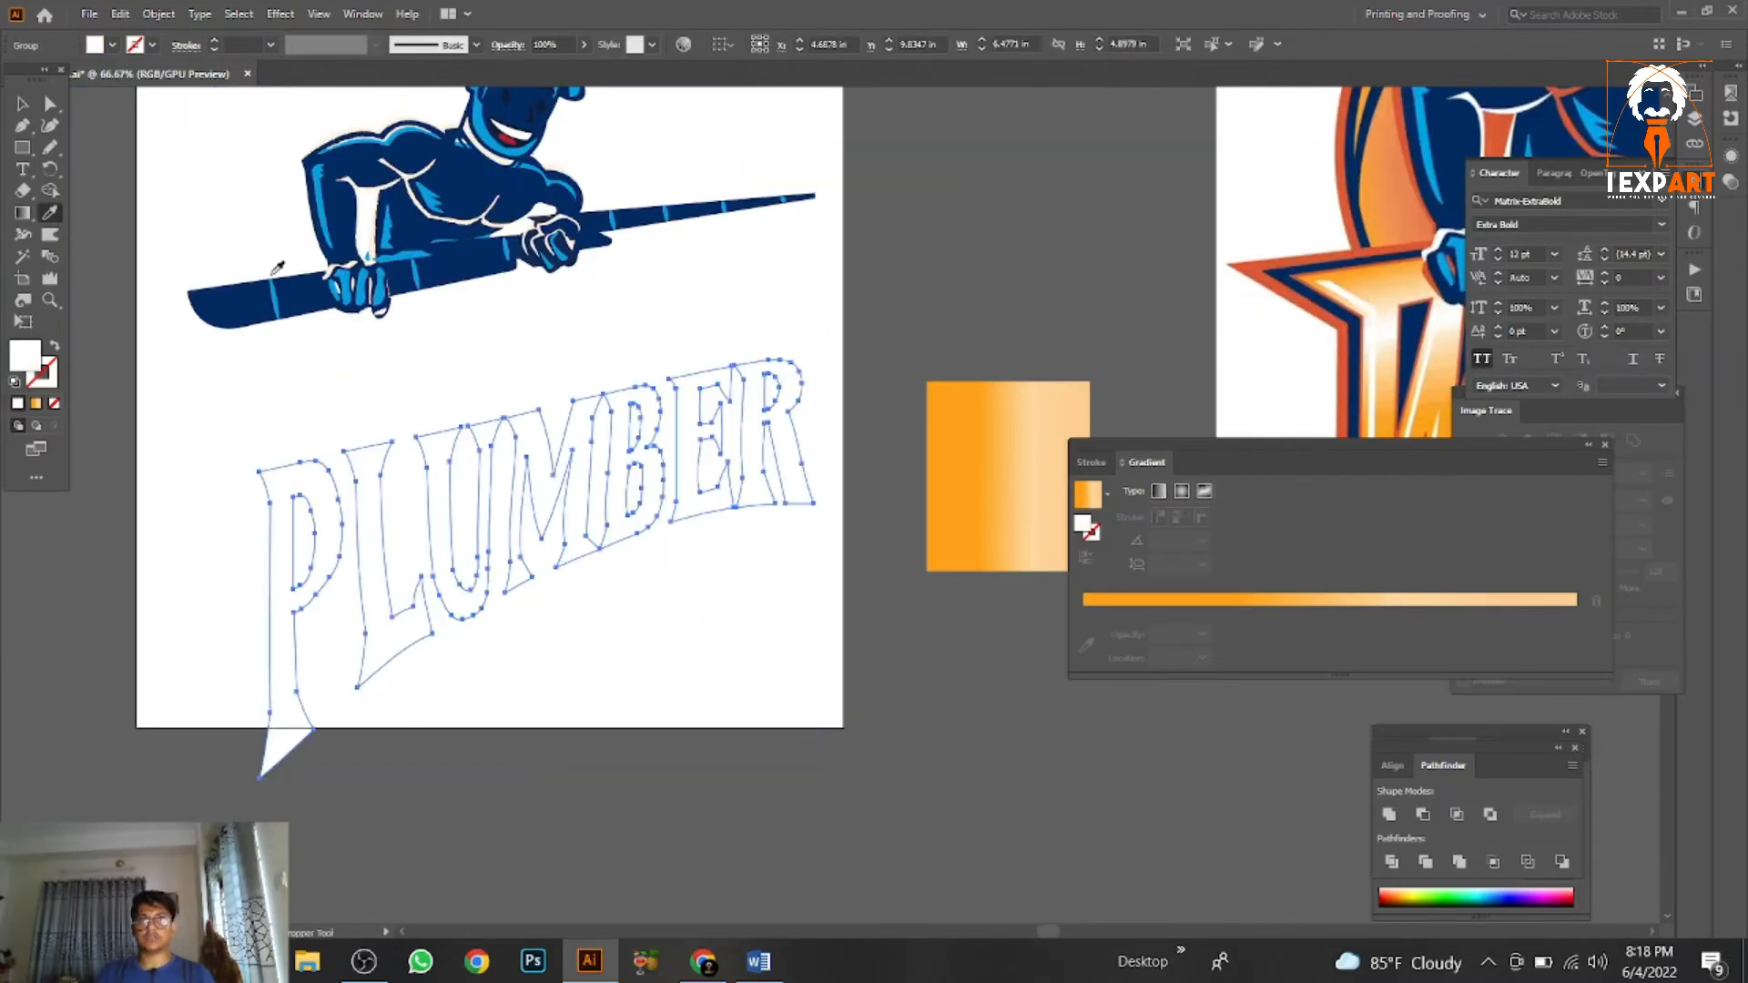
left_click(1002, 474)
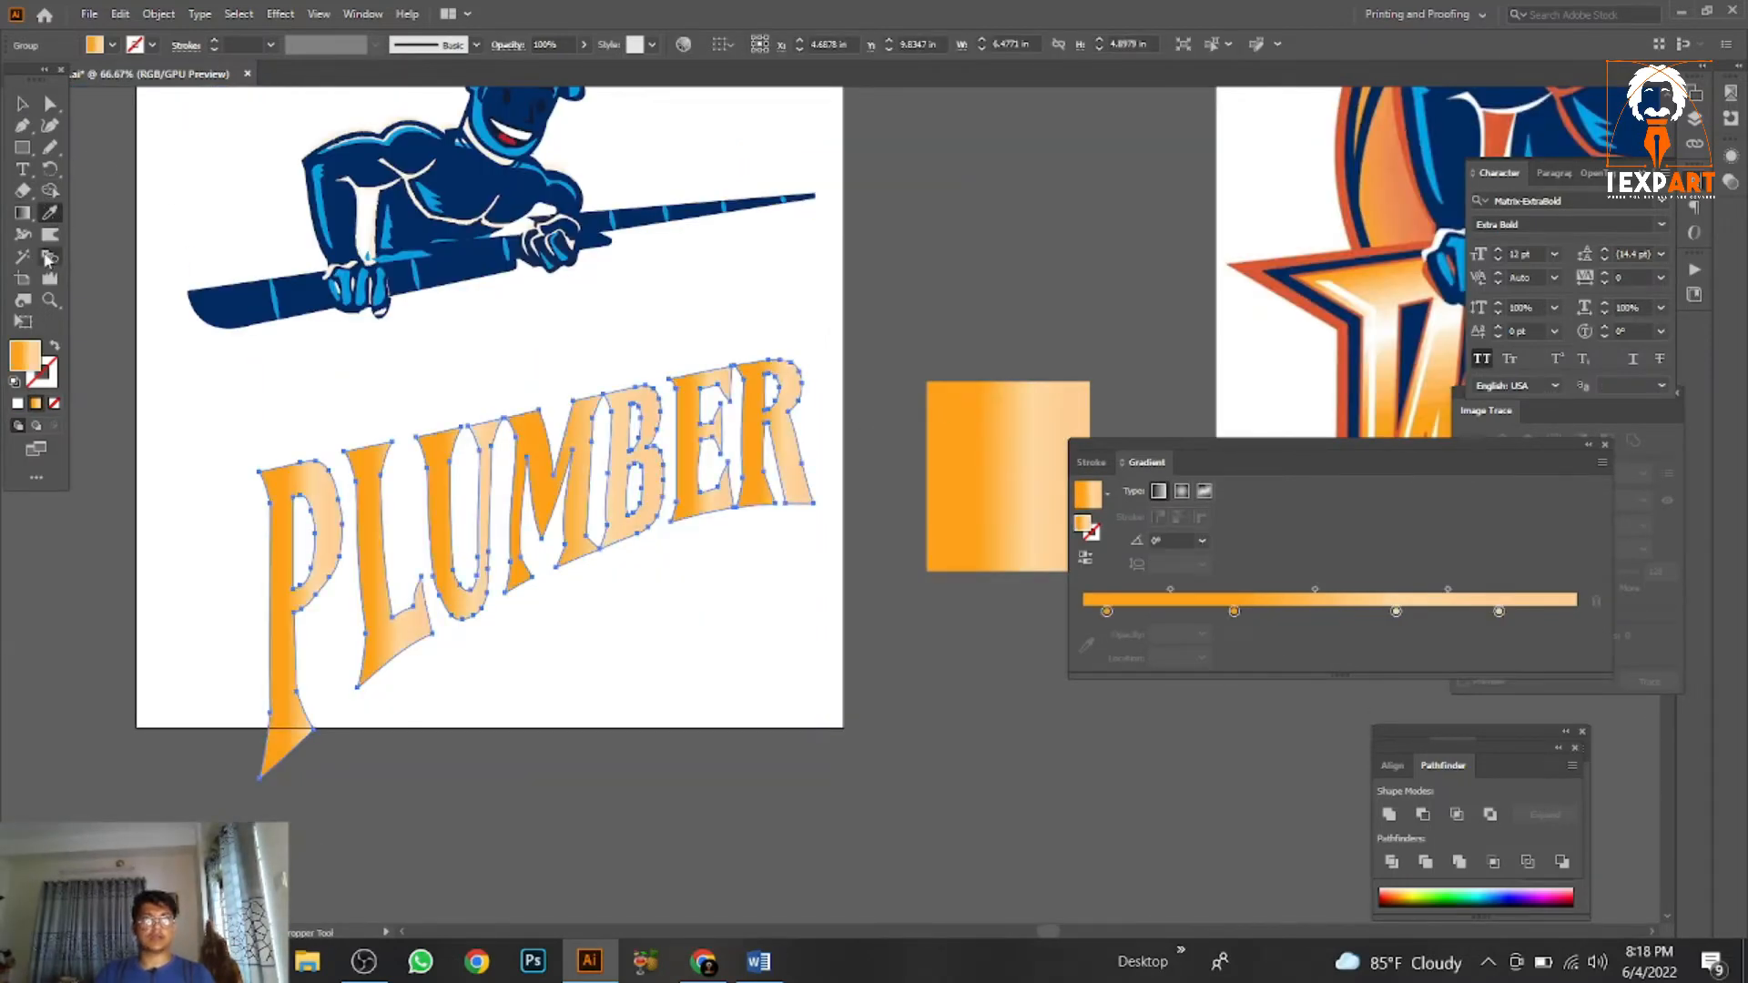
left_click(22, 213)
left_click_drag(400, 392, 473, 483)
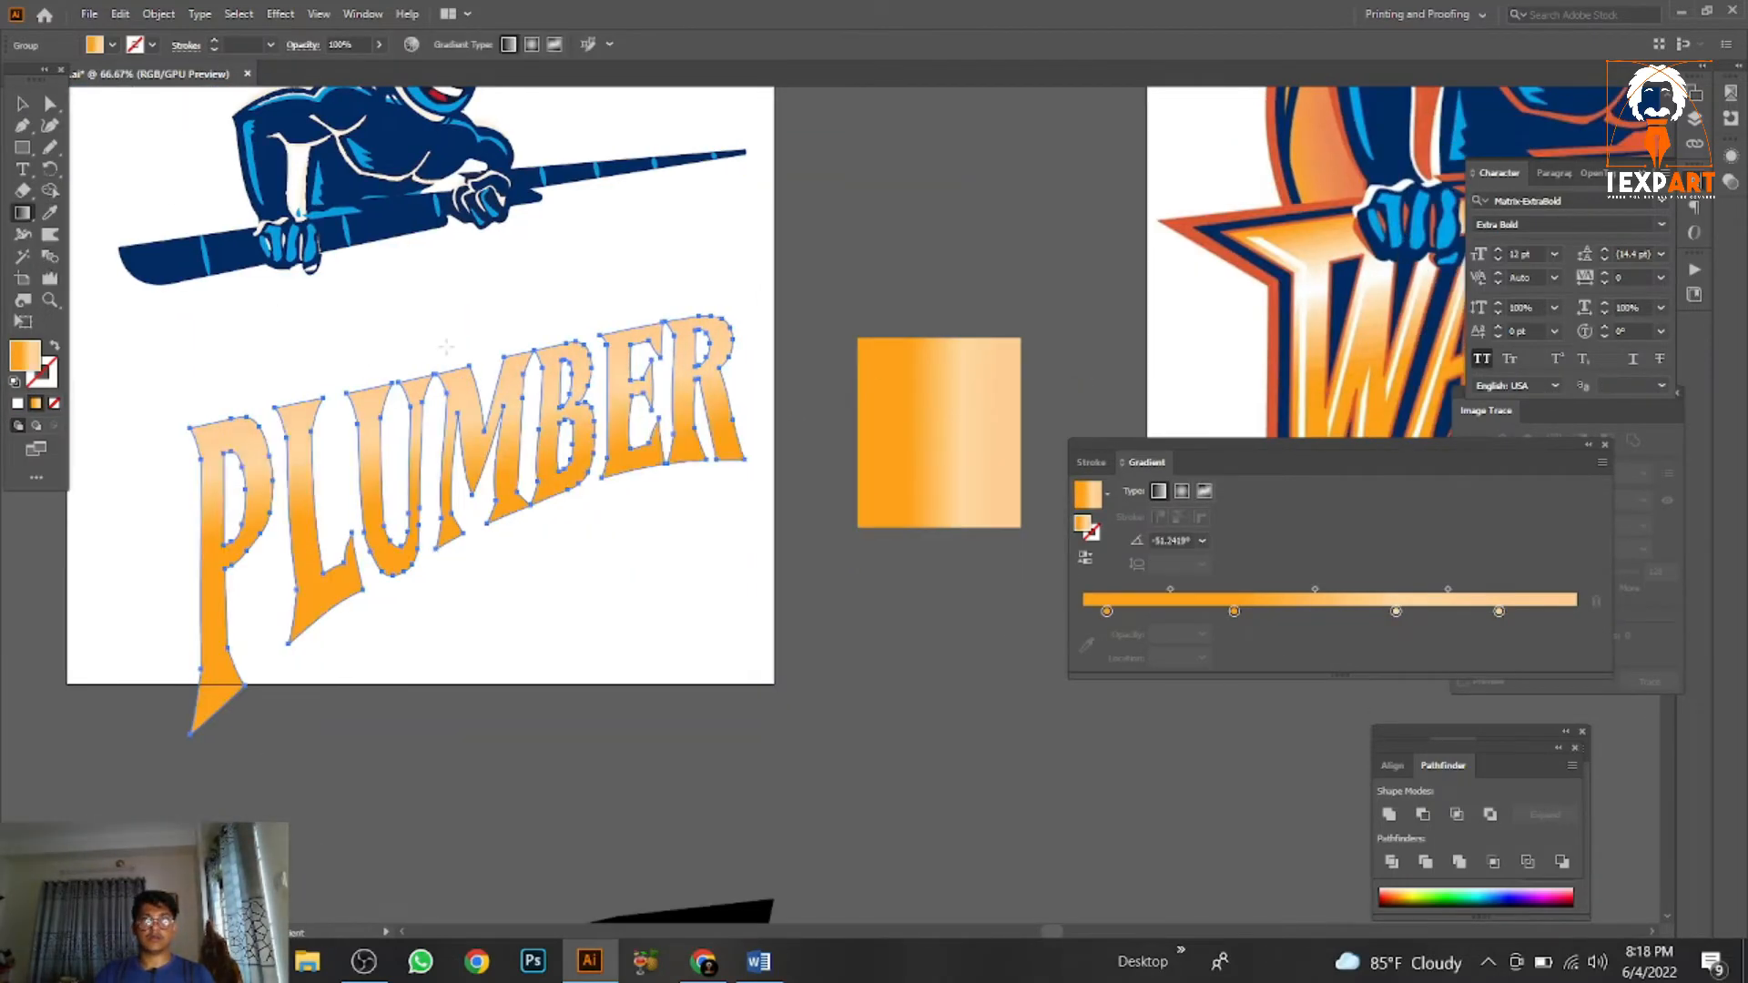
left_click_drag(487, 583, 477, 403)
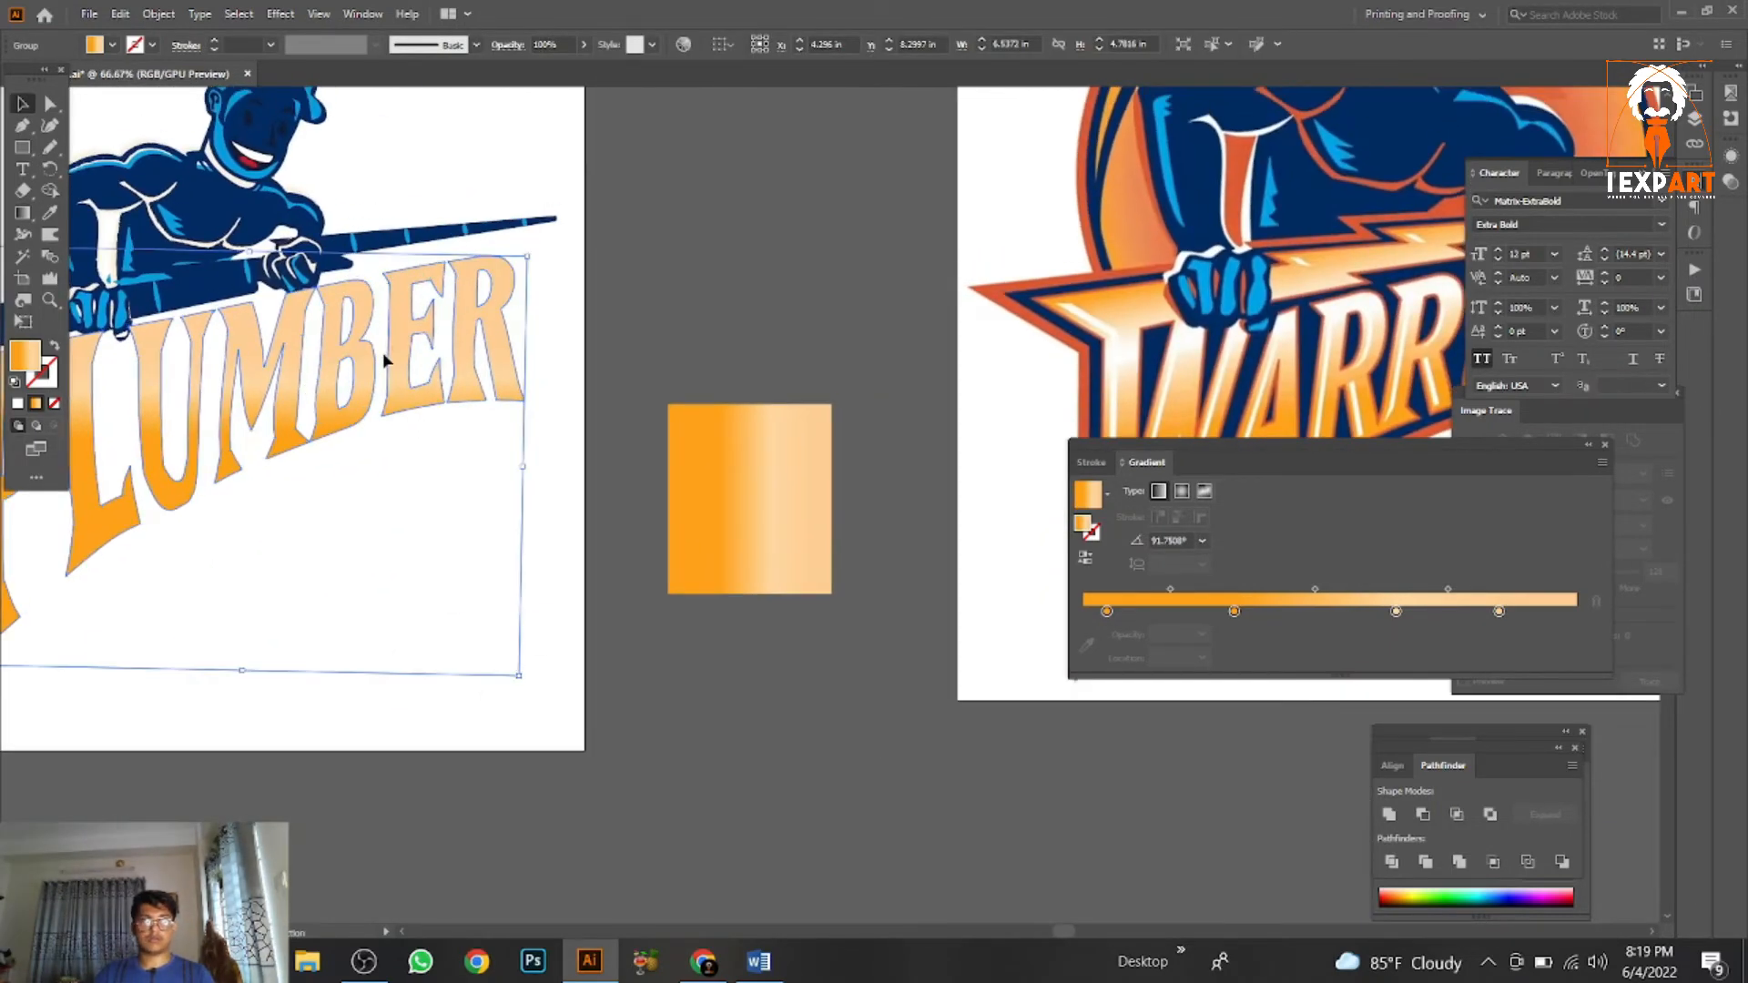
Select the PLUMBER lettering and fill it with the figure's navy blue.
left_click(364, 366)
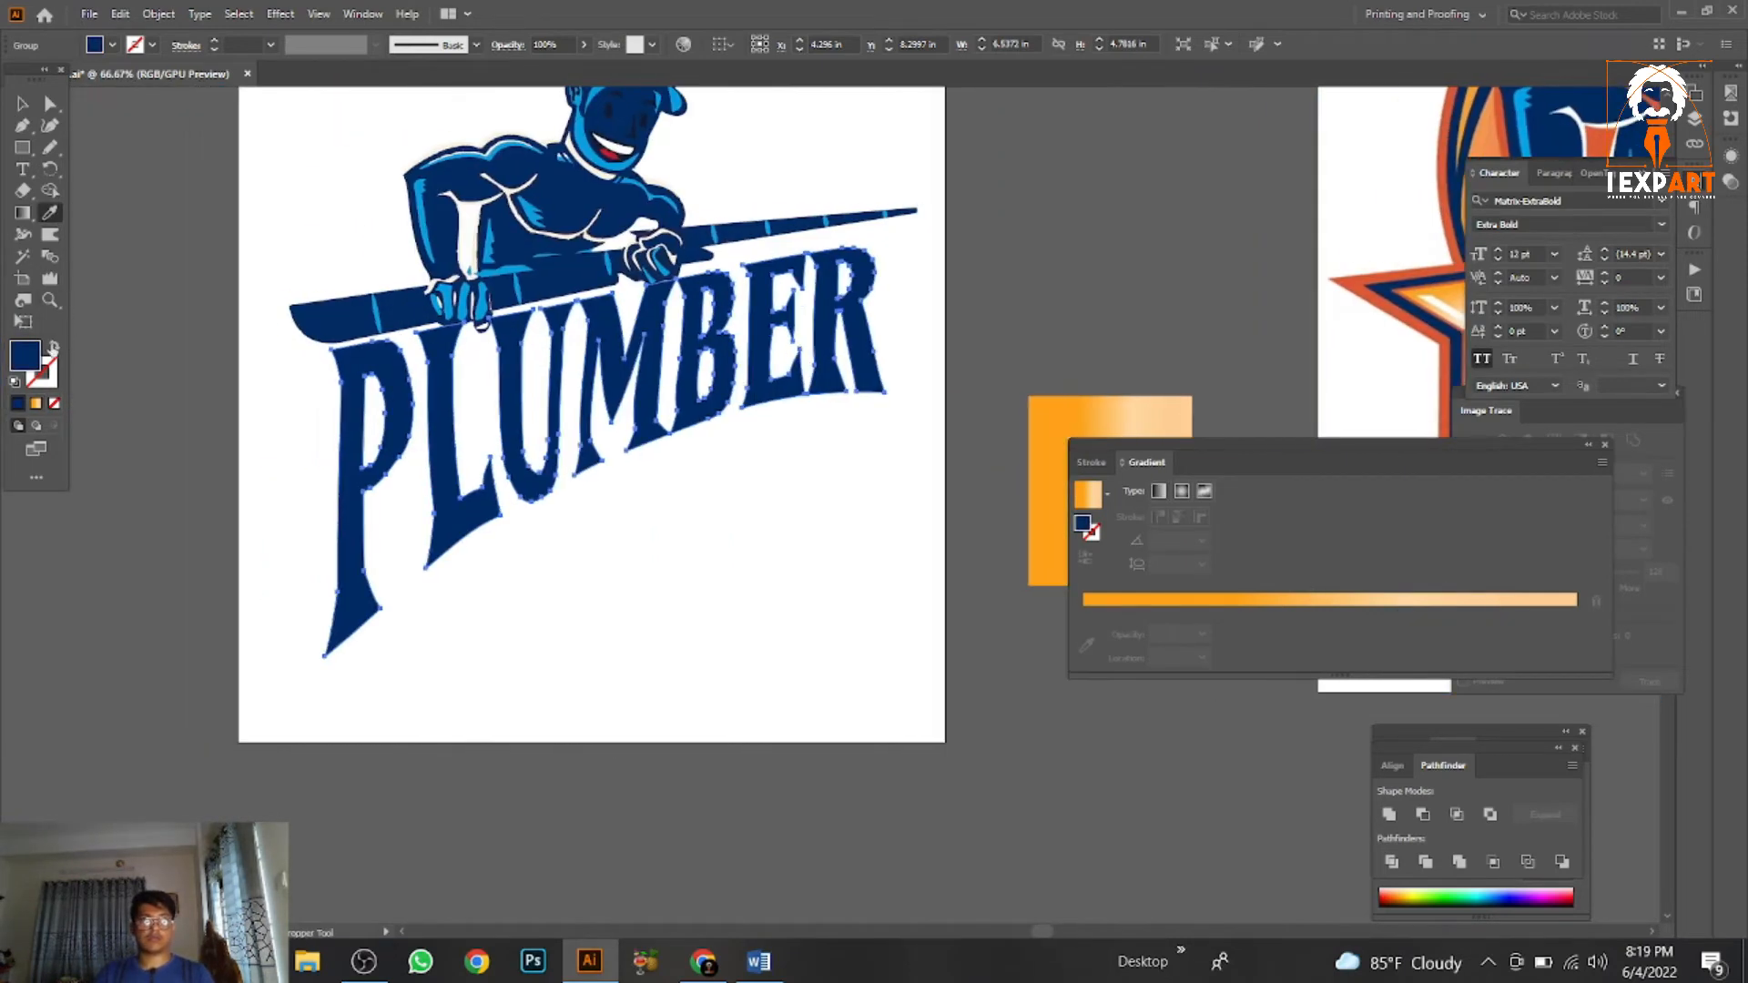
Turn the navy fill on the PLUMBER lettering into a thick navy stroke with no fill.
left_click(52, 346)
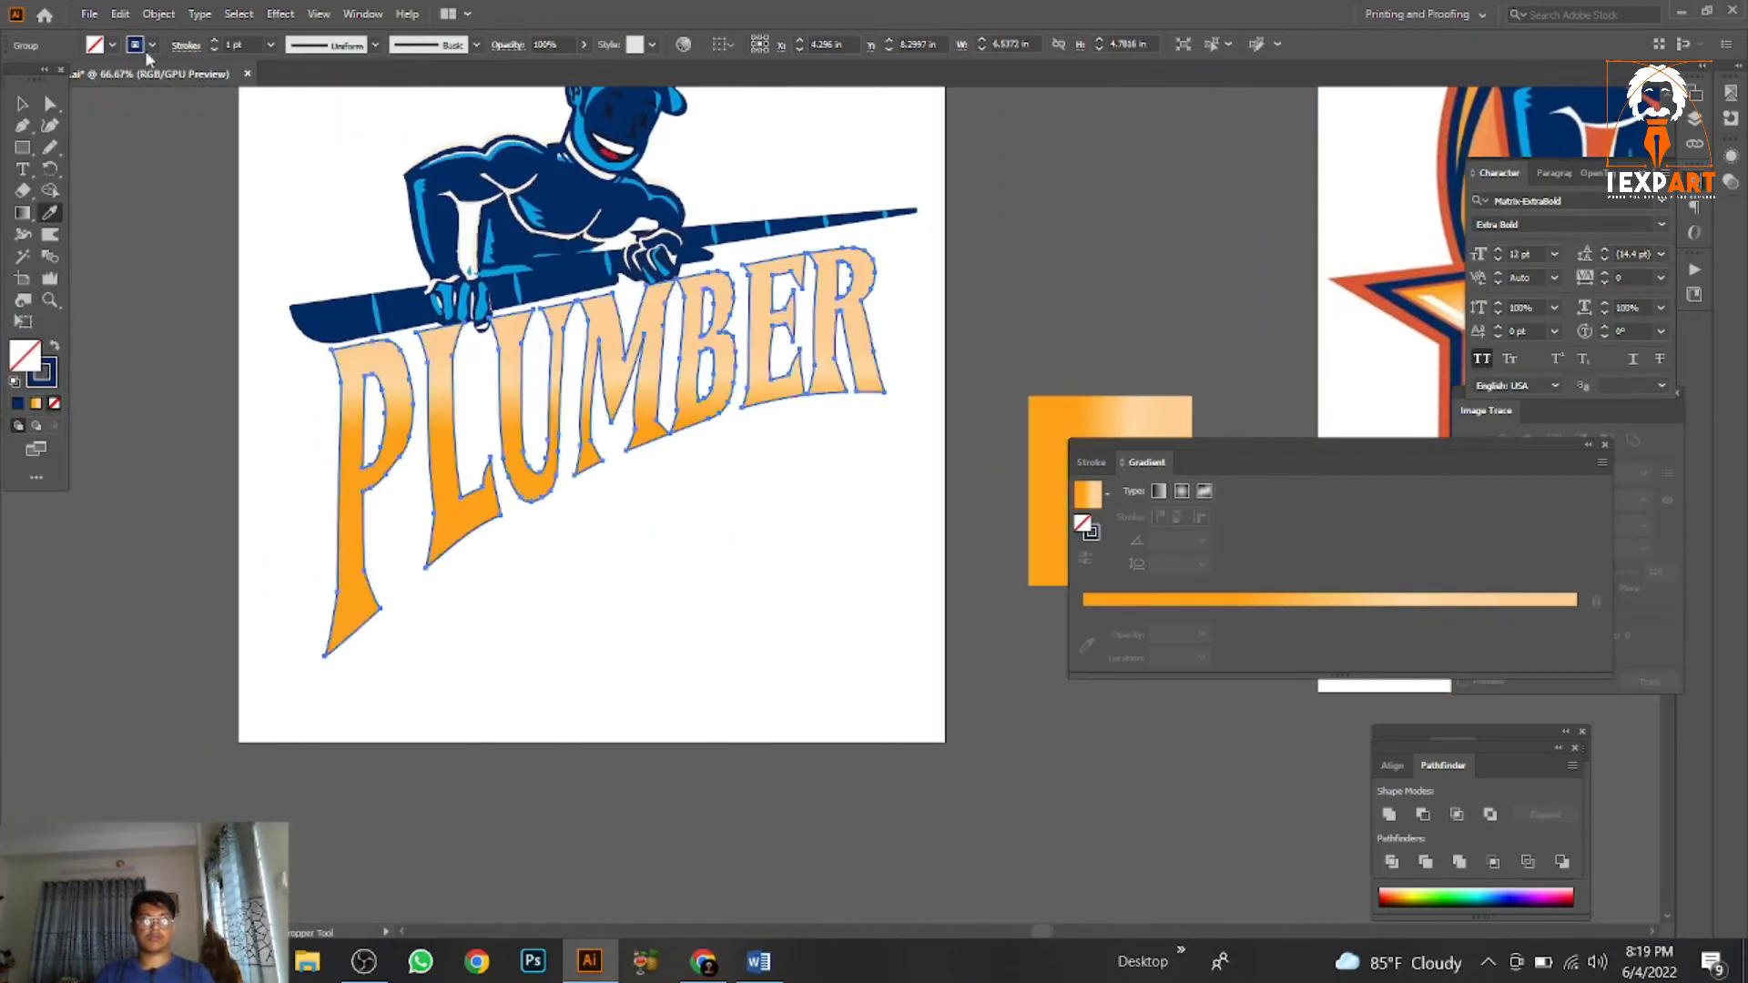
left_click(215, 42)
scroll(687, 366, "down", 3)
scroll(679, 365, "up", 2)
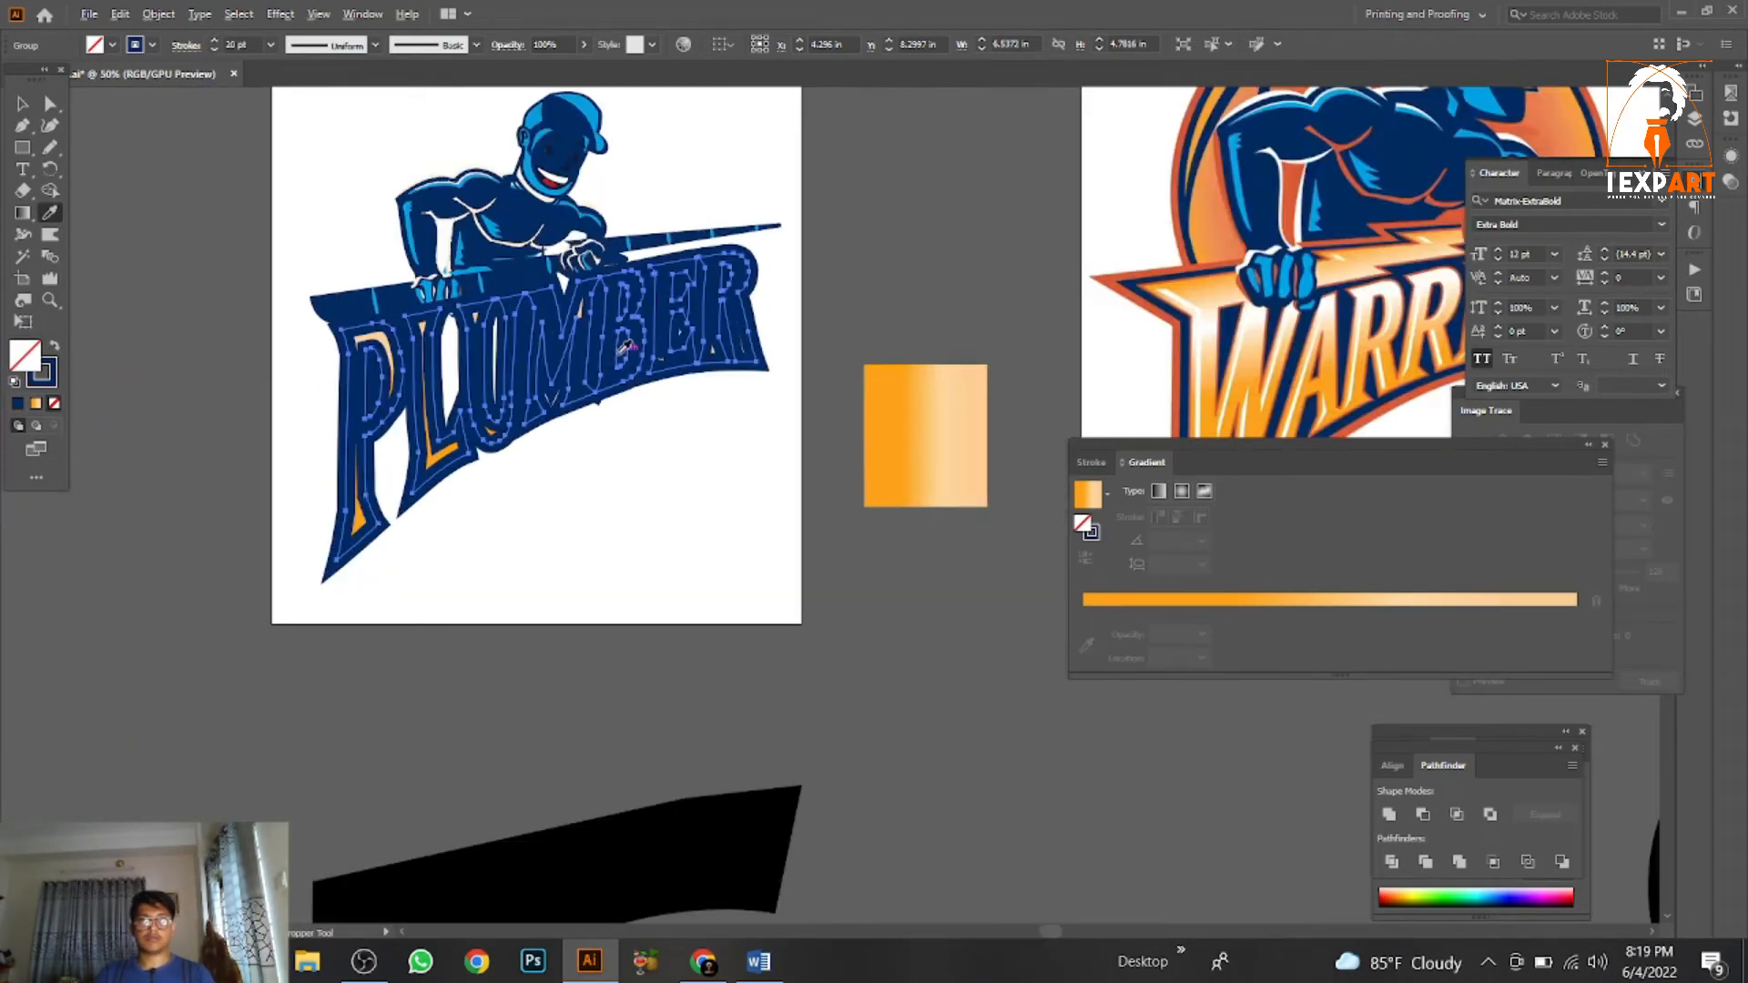
Expand the lettering's navy stroke into filled shapes and send them behind the gradient PLUMBER letters.
left_click(159, 14)
left_click(182, 242)
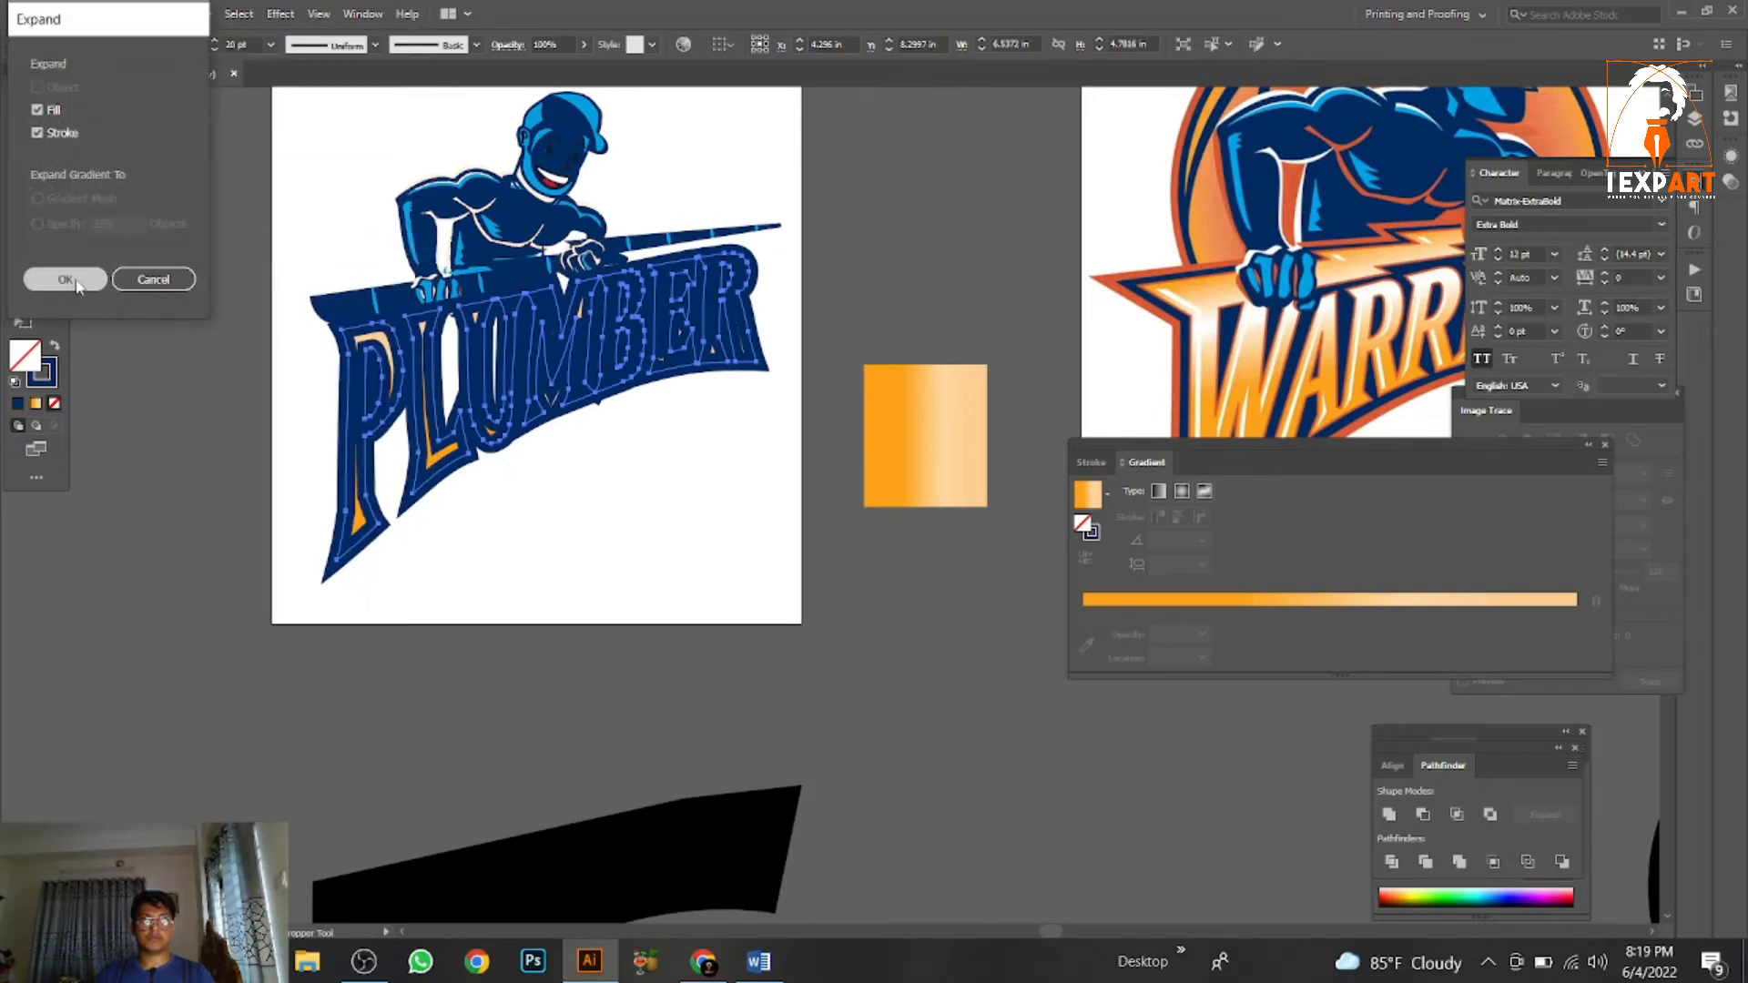
left_click(53, 281)
scroll(484, 429, "up", 2)
right_click(484, 430)
mouse_move(564, 644)
left_click(781, 714)
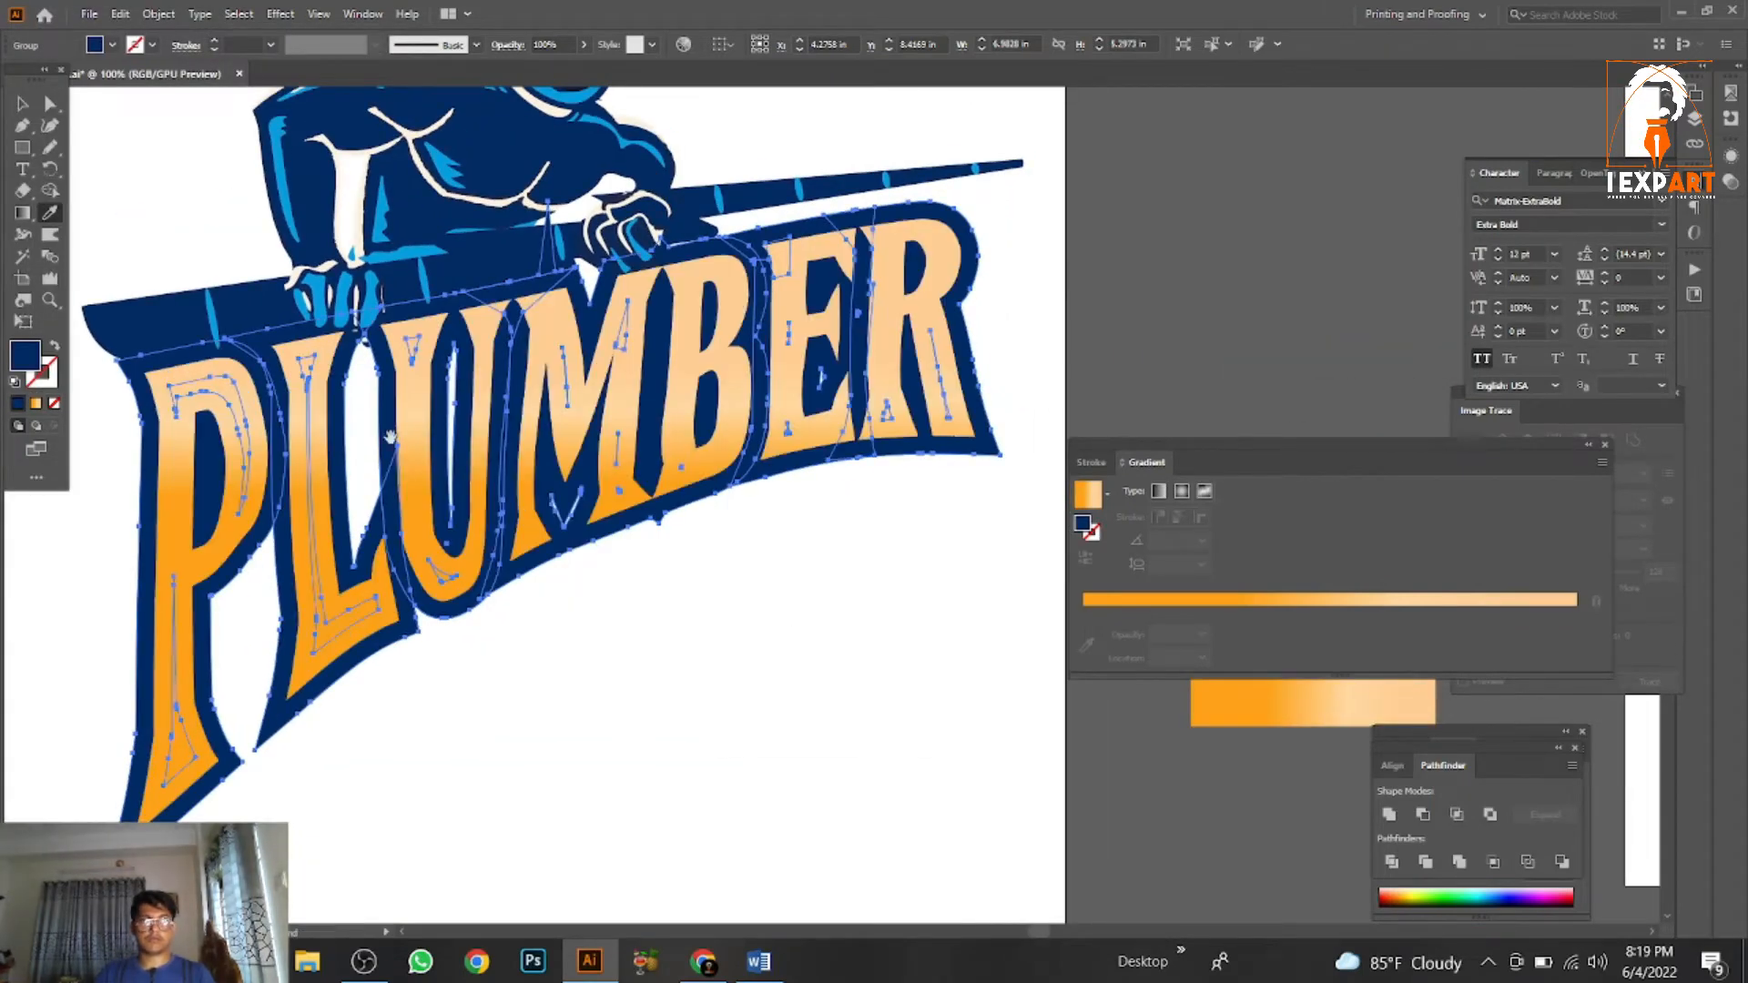
left_click(20, 107)
left_click(874, 694)
left_click_drag(414, 482, 488, 379)
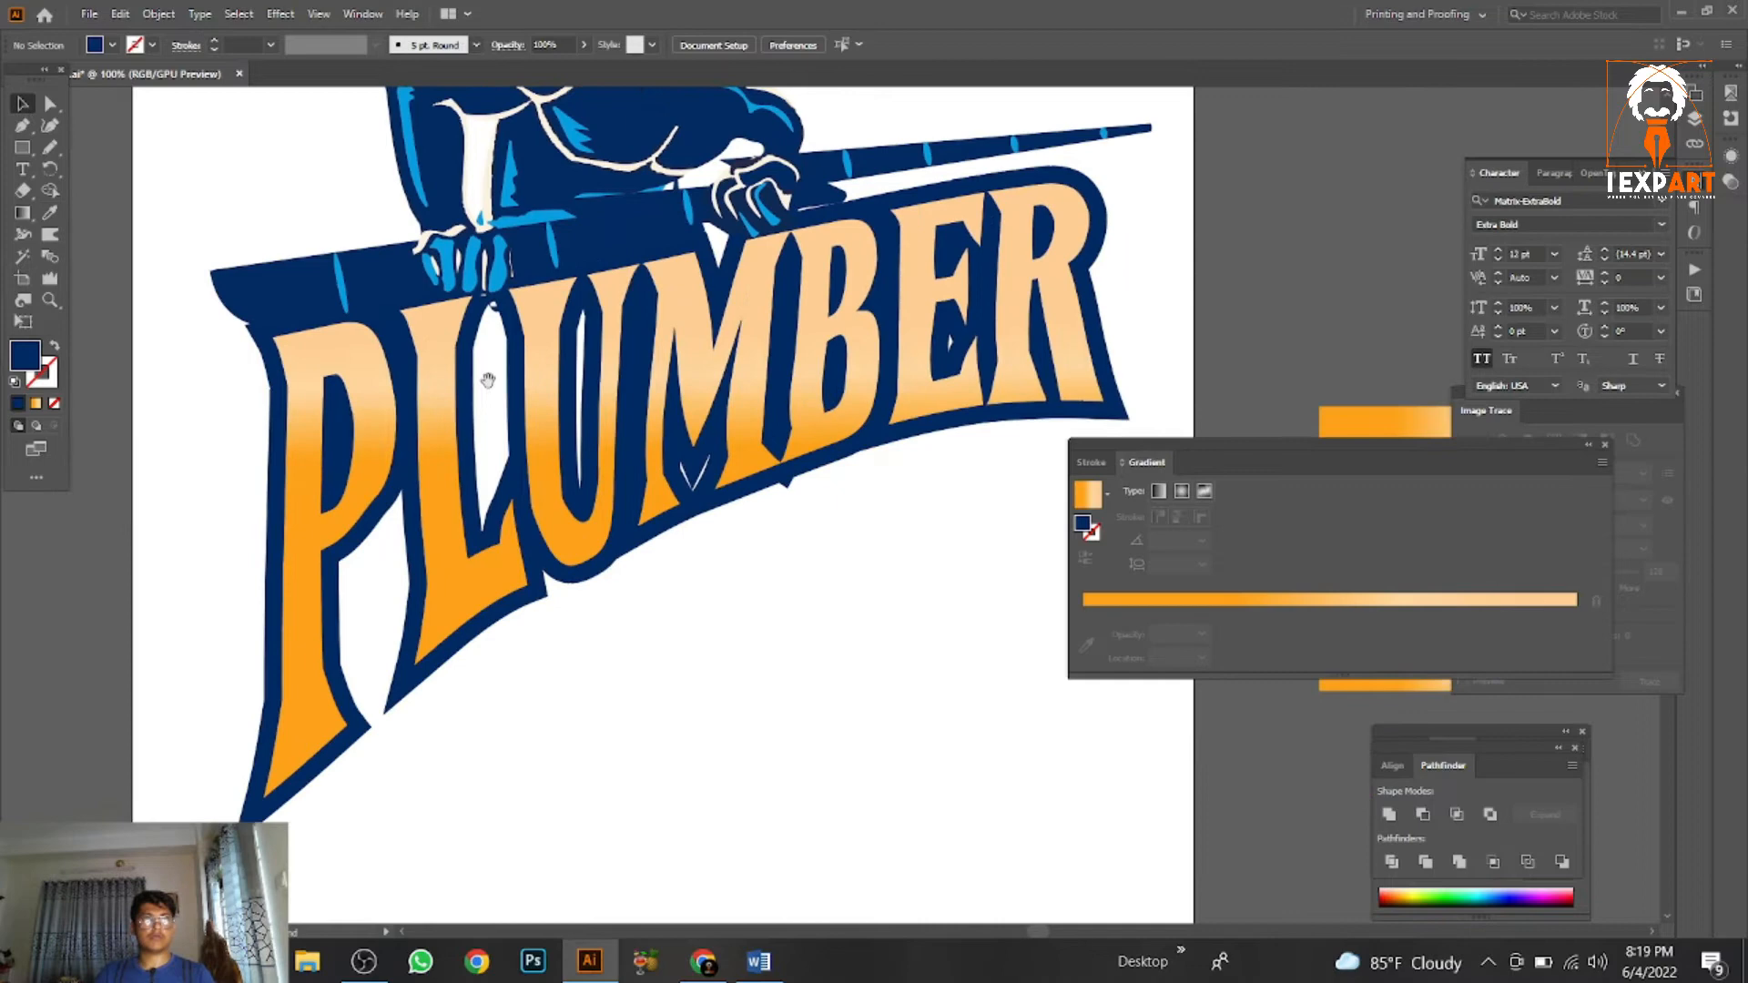
Draw a freehand closed shape over the PLUMBER lettering that covers the gaps between the letters, filled with navy.
left_click(50, 147)
left_click_drag(785, 246, 798, 242)
key("ctrl+z")
mouse_move(331, 367)
left_mouse_down()
mouse_move(611, 247)
mouse_move(739, 206)
left_mouse_up()
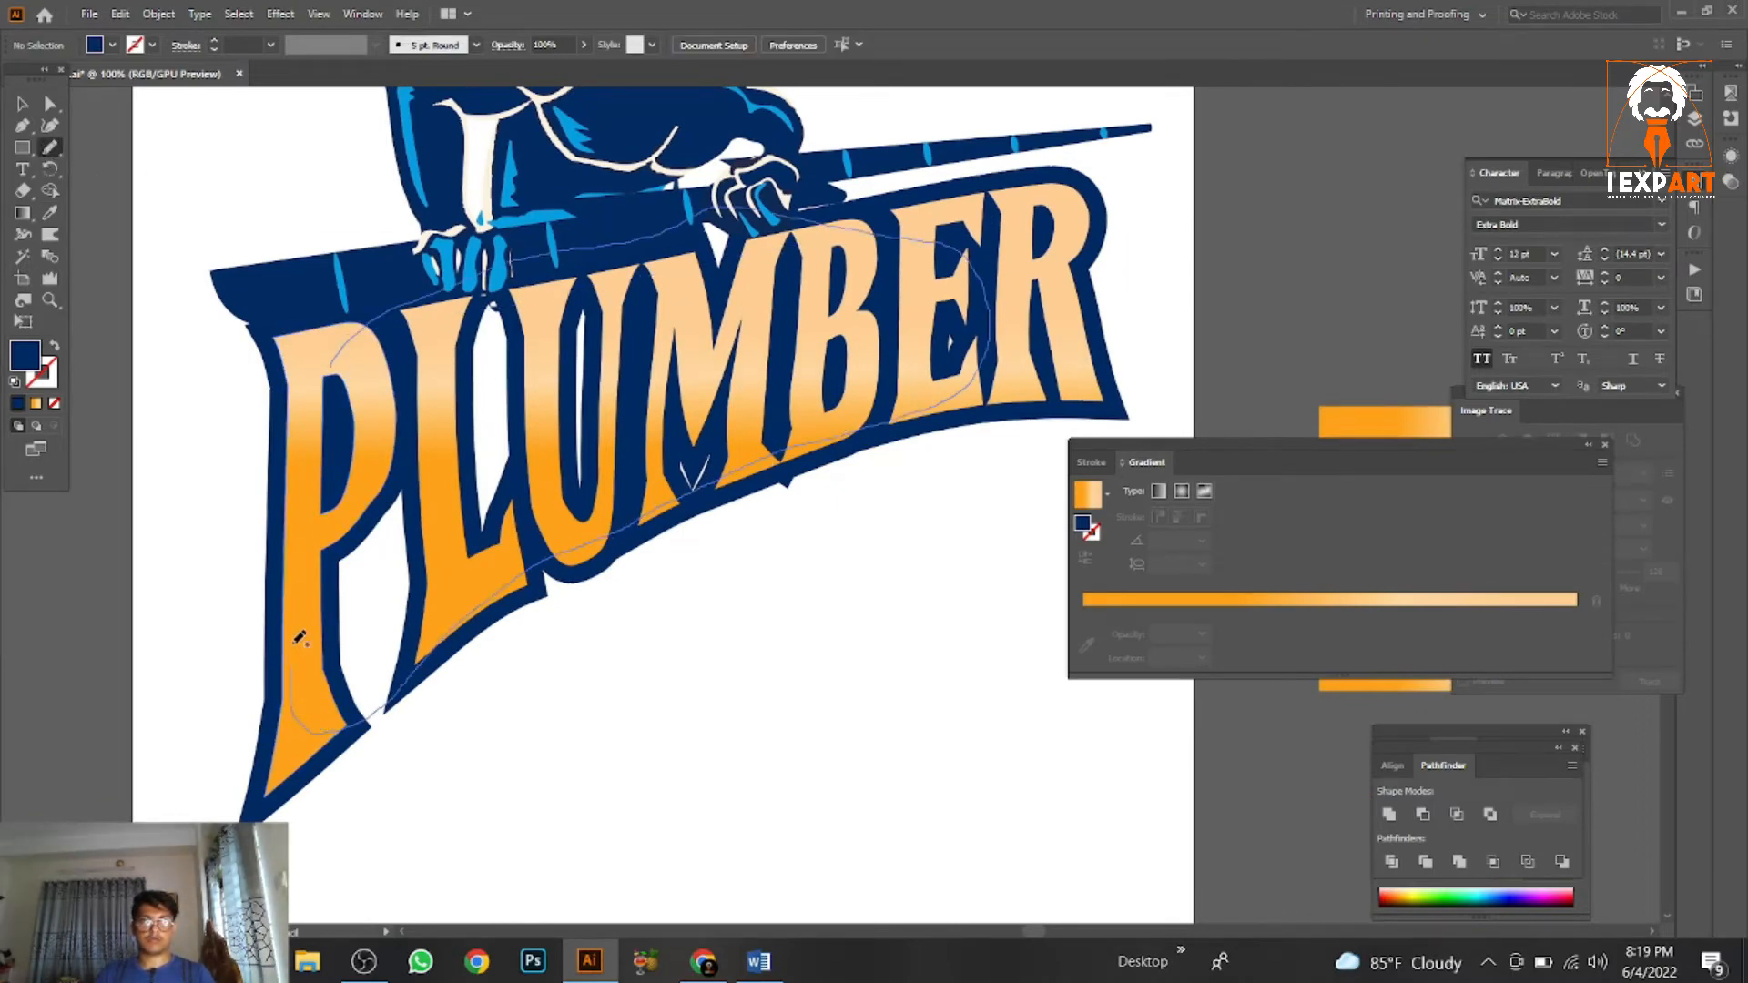
left_click_drag(343, 353, 335, 362)
left_click(50, 214)
left_click(476, 526)
scroll(475, 528, "down", 1)
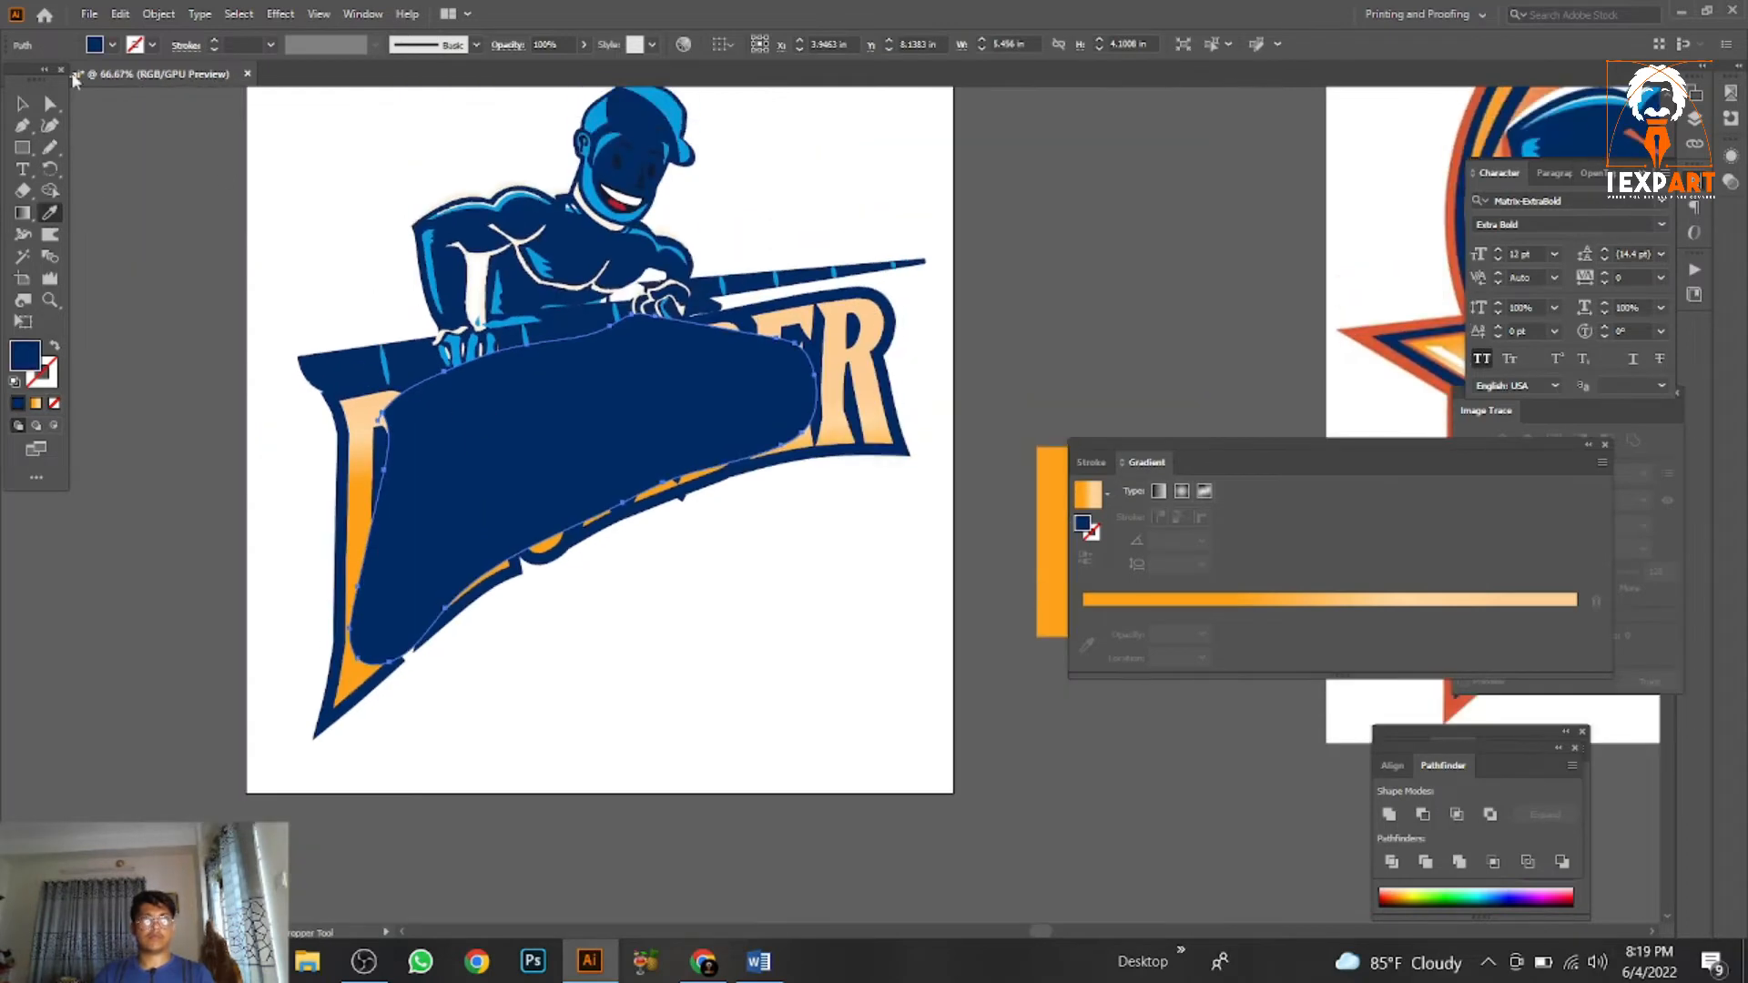
Send the navy filler shape behind the PLUMBER lettering.
left_click(22, 104)
right_click(508, 312)
mouse_move(607, 639)
left_click(792, 707)
left_click(715, 108)
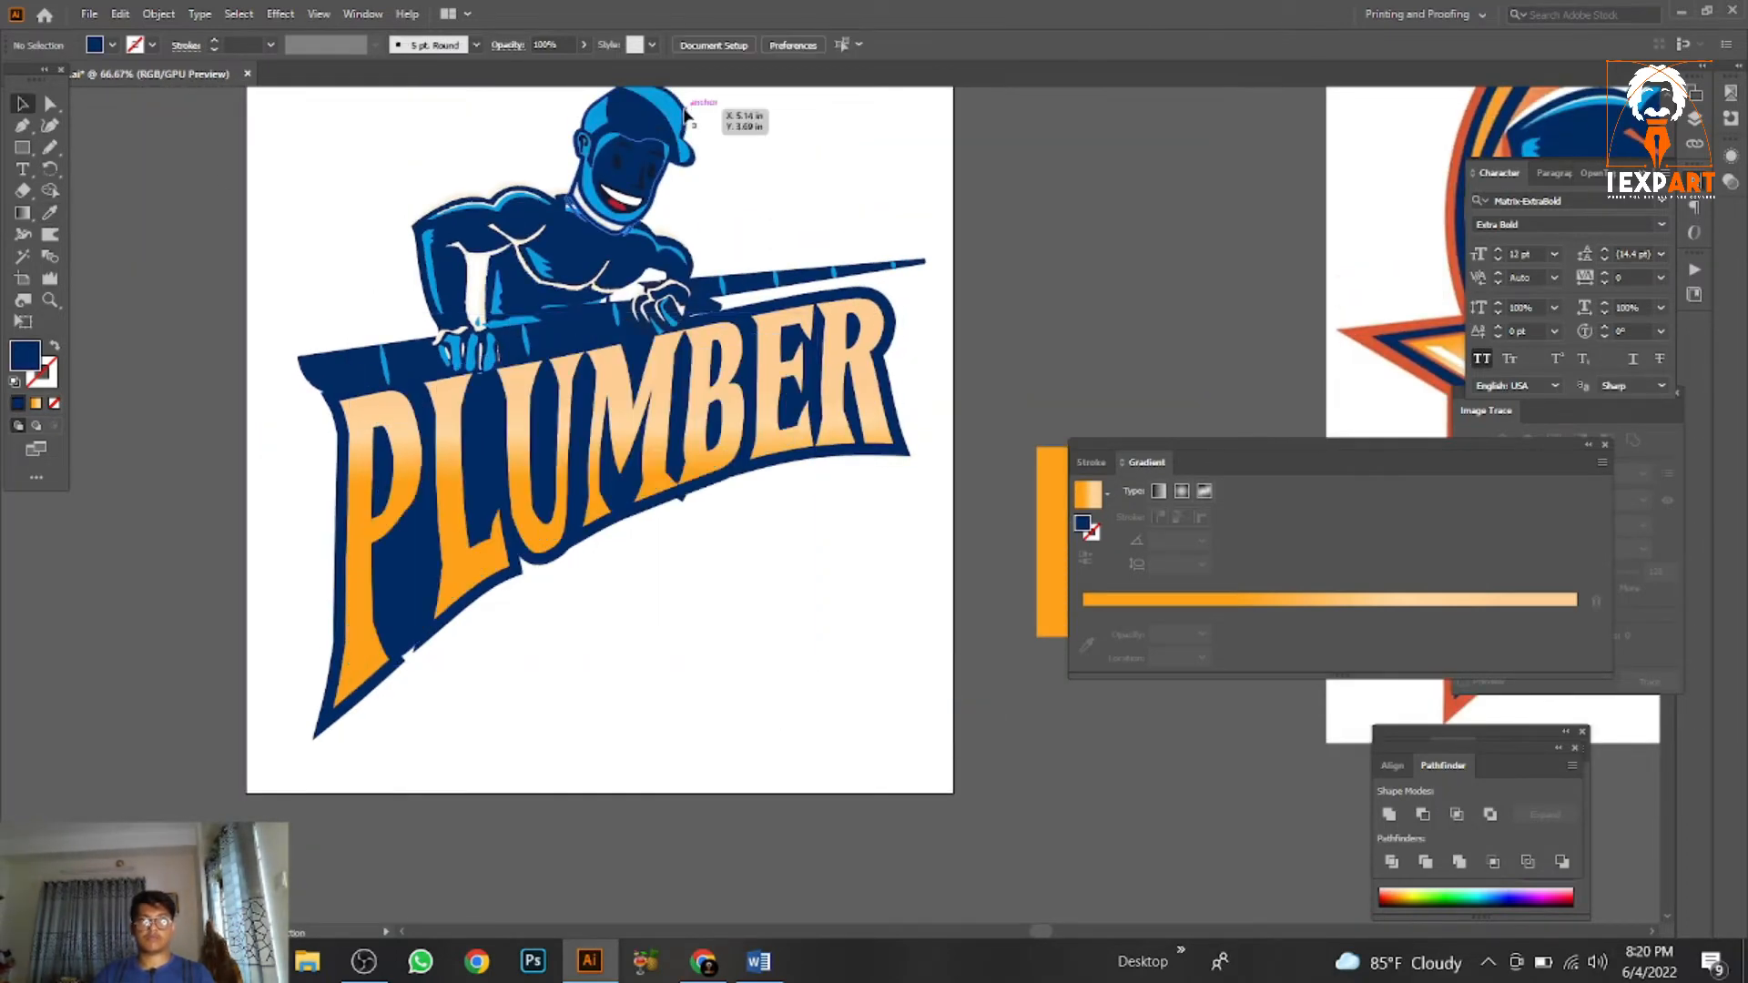
Move the black arch of tools onto the logo behind the plumber figure and tilt it to follow the pipe.
scroll(715, 109, "down", 3)
left_click_drag(1304, 442, 299, 242)
scroll(310, 231, "up", 3)
left_click_drag(488, 215, 429, 288)
left_click_drag(652, 288, 640, 222)
left_click_drag(448, 264, 571, 217)
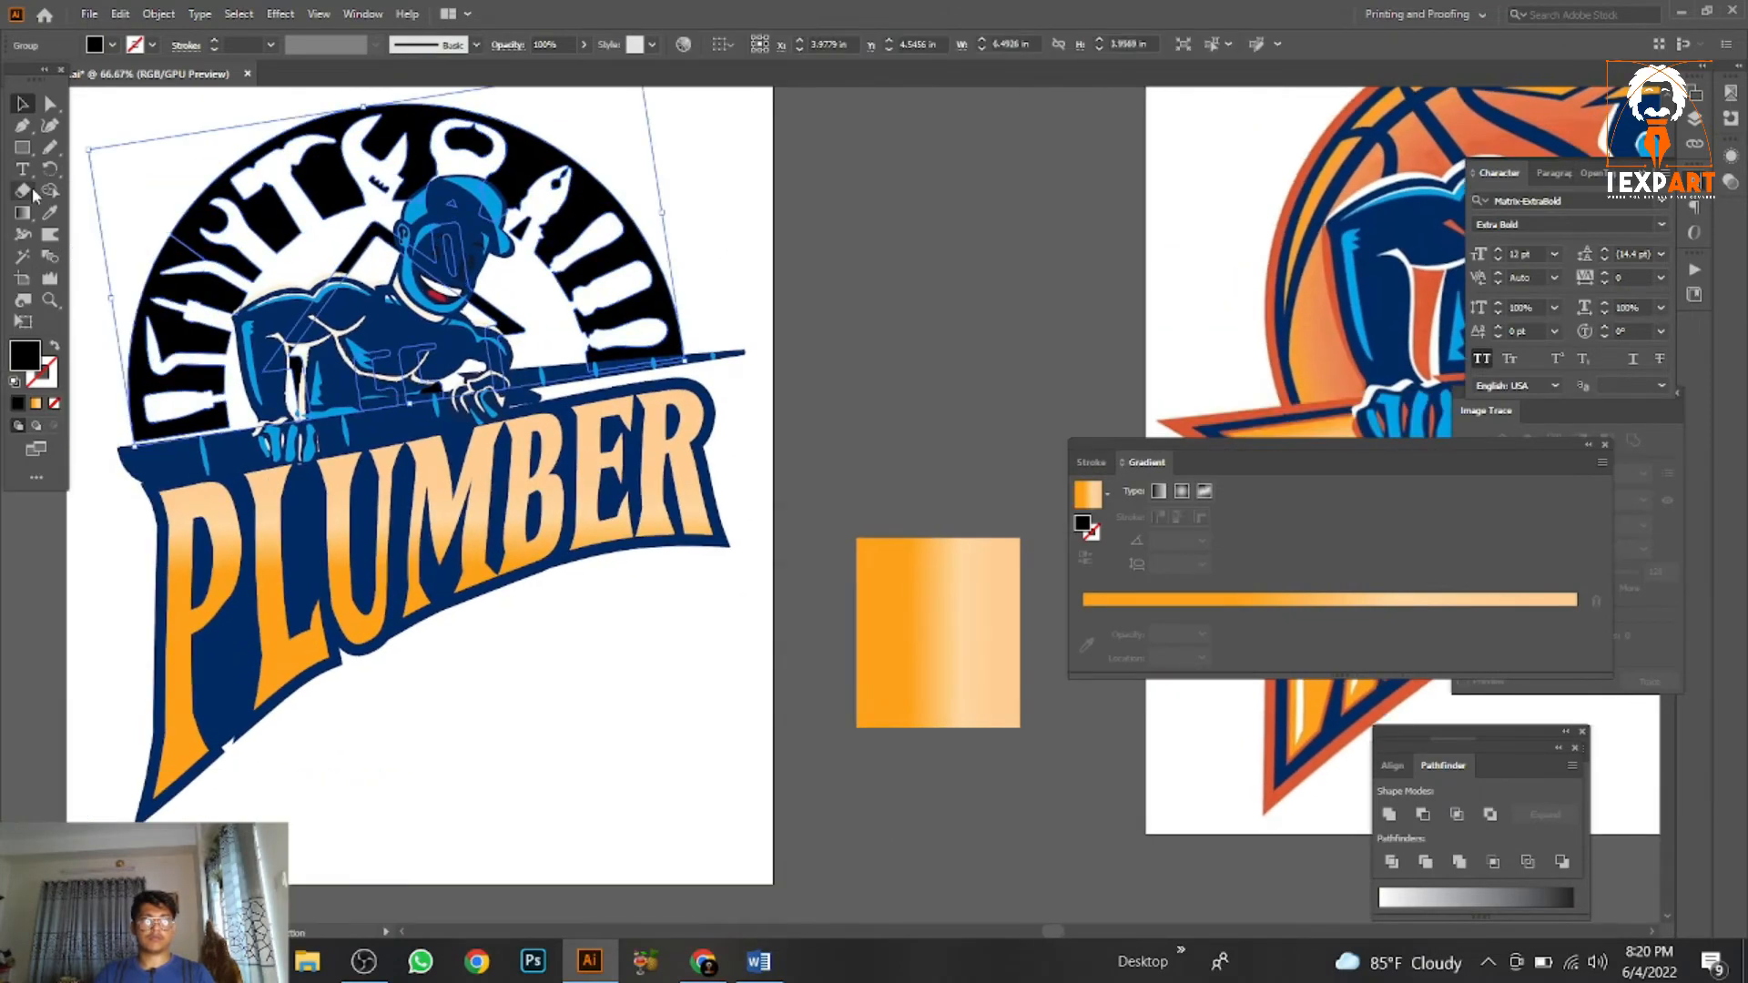
Fill the arch of tools with the orange-to-peach gradient.
left_click(50, 213)
left_click(540, 446)
left_click_drag(540, 445, 700, 443)
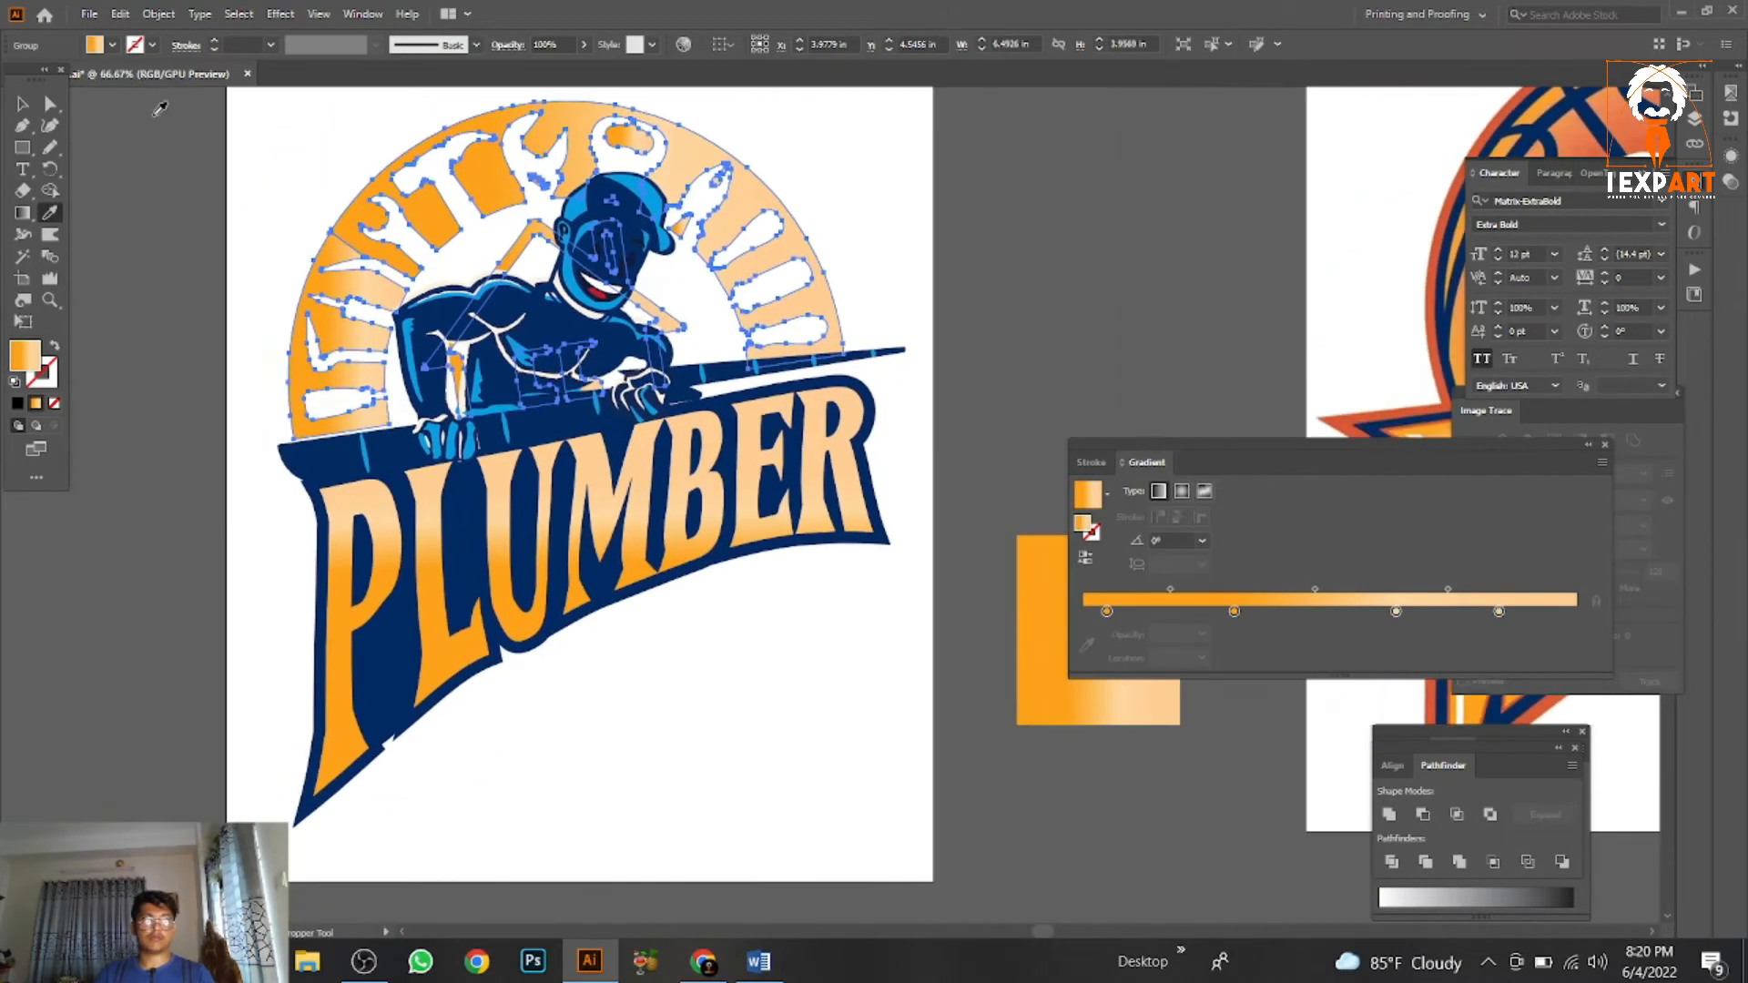
left_click(24, 104)
left_click(758, 150)
Draw a circle about 6.23 in across over the arch of tools and send it behind the artwork.
mouse_move(27, 151)
left_mouse_down()
mouse_move(120, 181)
mouse_move(111, 169)
left_mouse_up()
mouse_move(409, 212)
left_mouse_down()
mouse_move(777, 477)
mouse_move(843, 644)
mouse_move(310, 110)
left_mouse_up()
left_click(23, 104)
left_click_drag(753, 380, 740, 375)
right_click(740, 376)
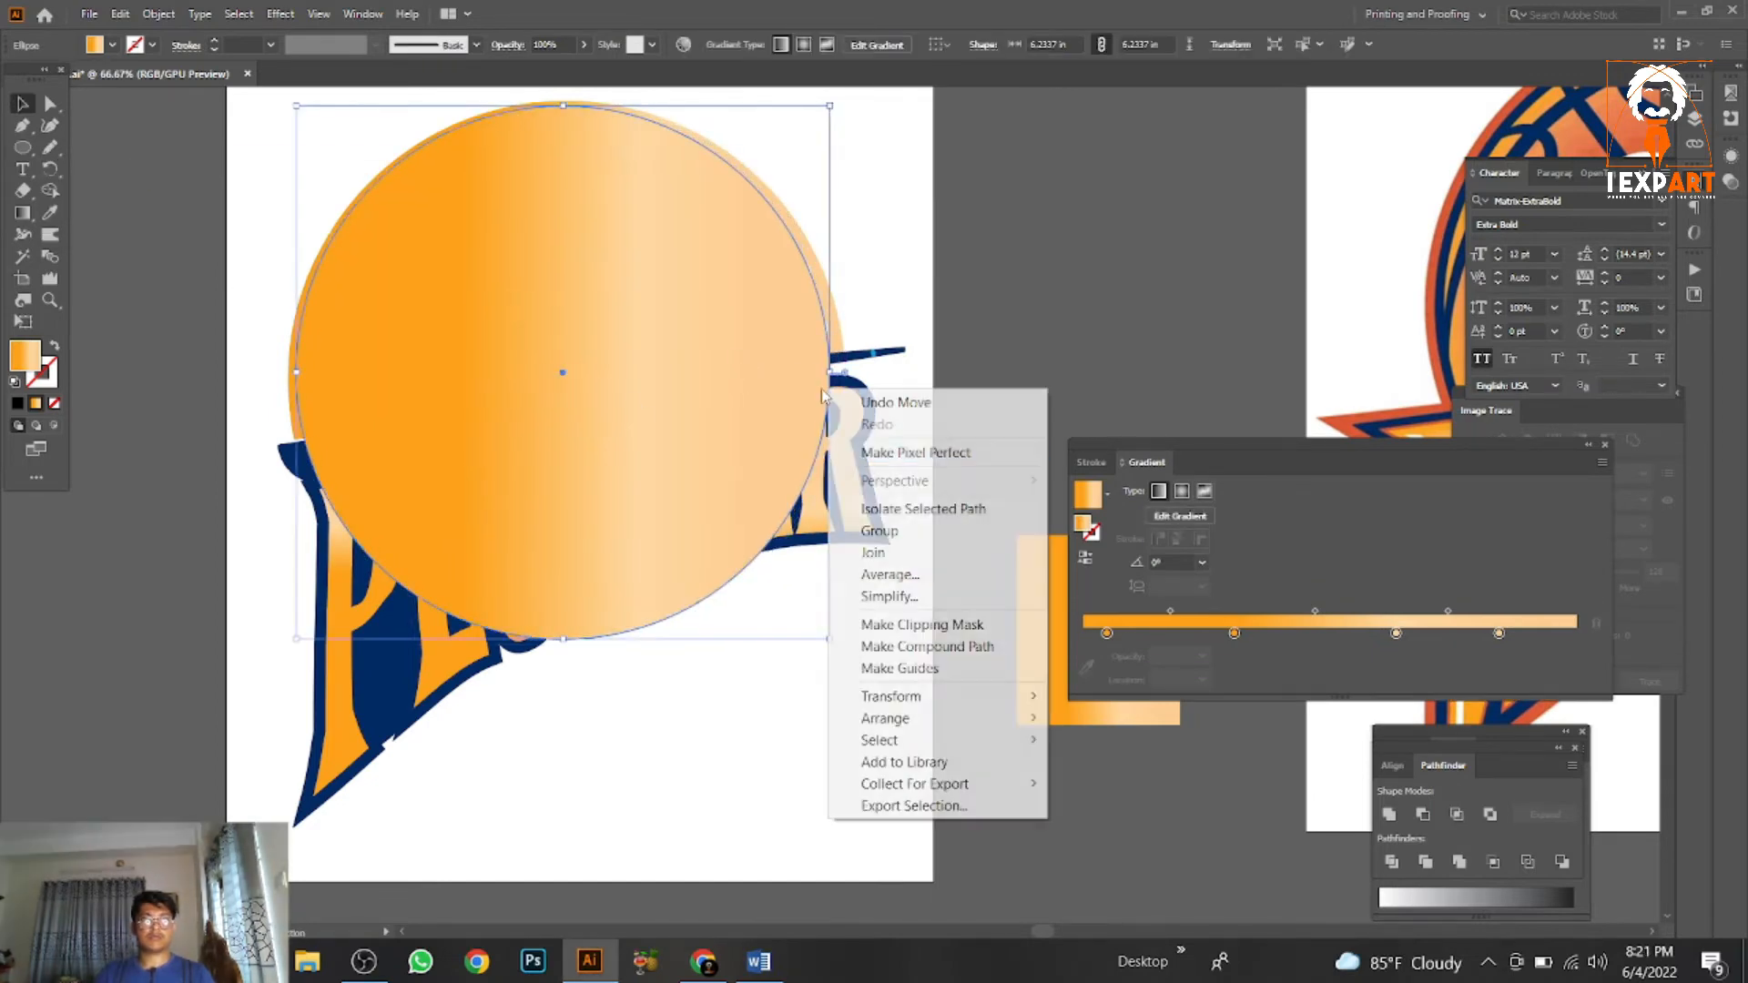
mouse_move(929, 710)
left_click(1111, 772)
Fill the circle with navy and erase the part of it that protrudes below the PLUMBER lettering.
left_click(50, 212)
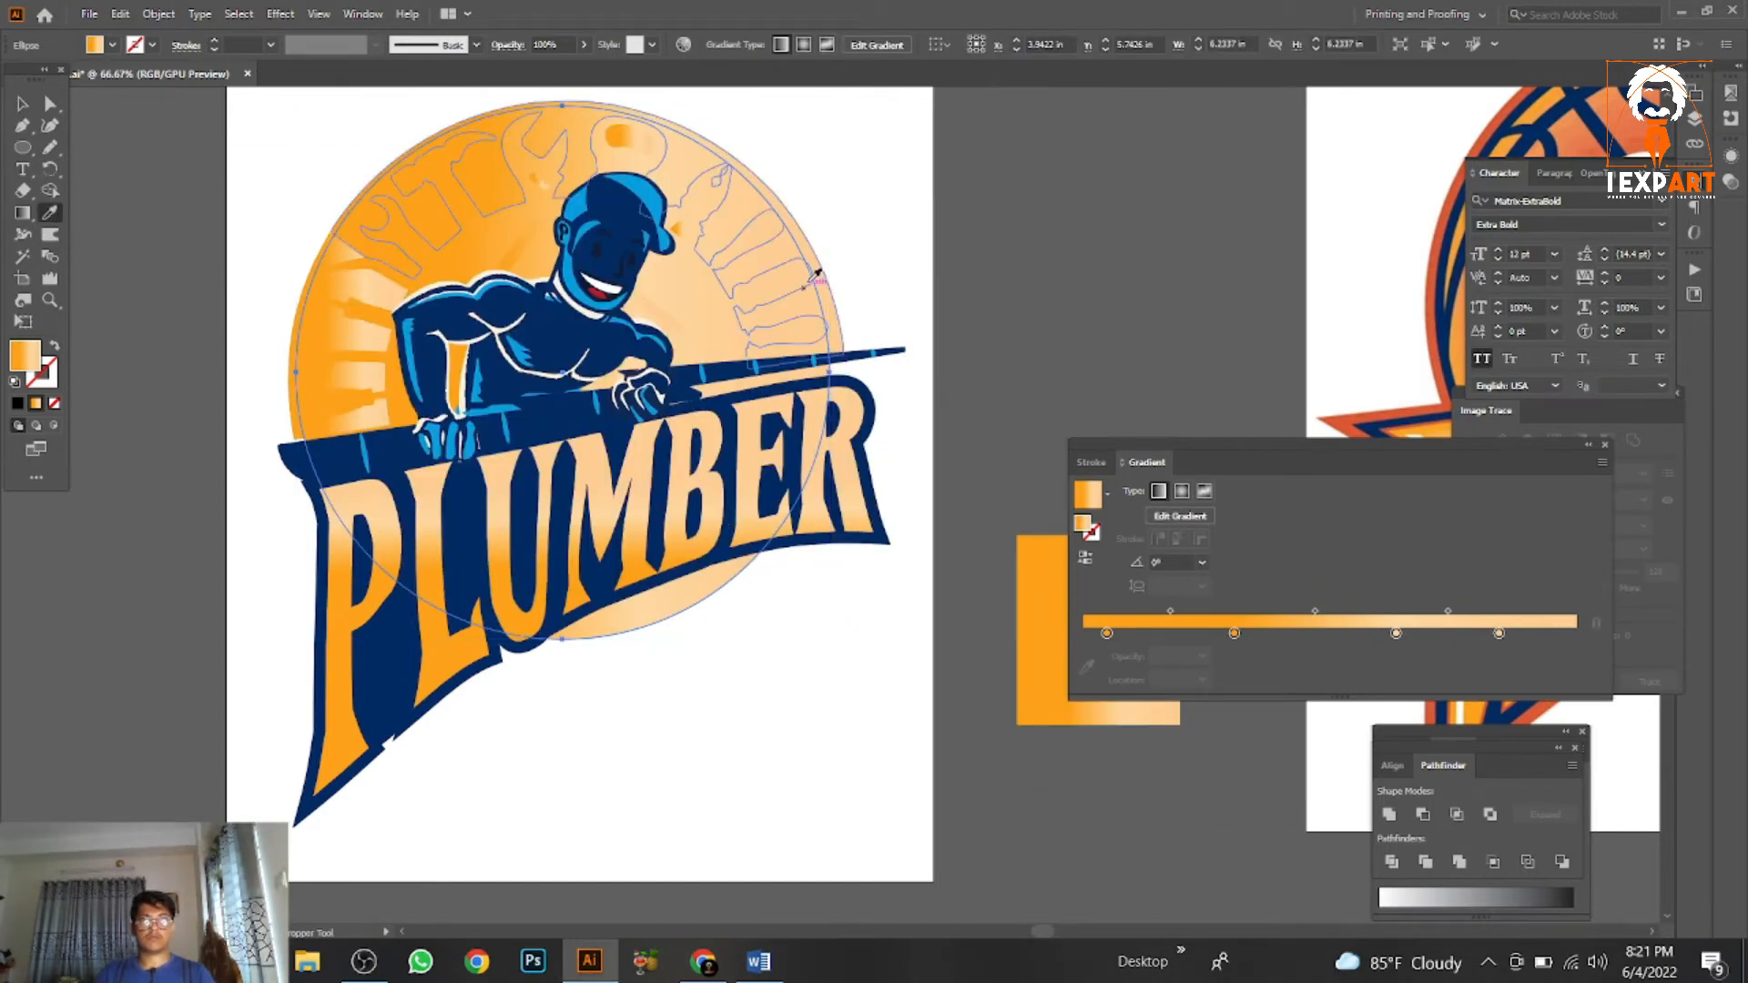
left_click(847, 382)
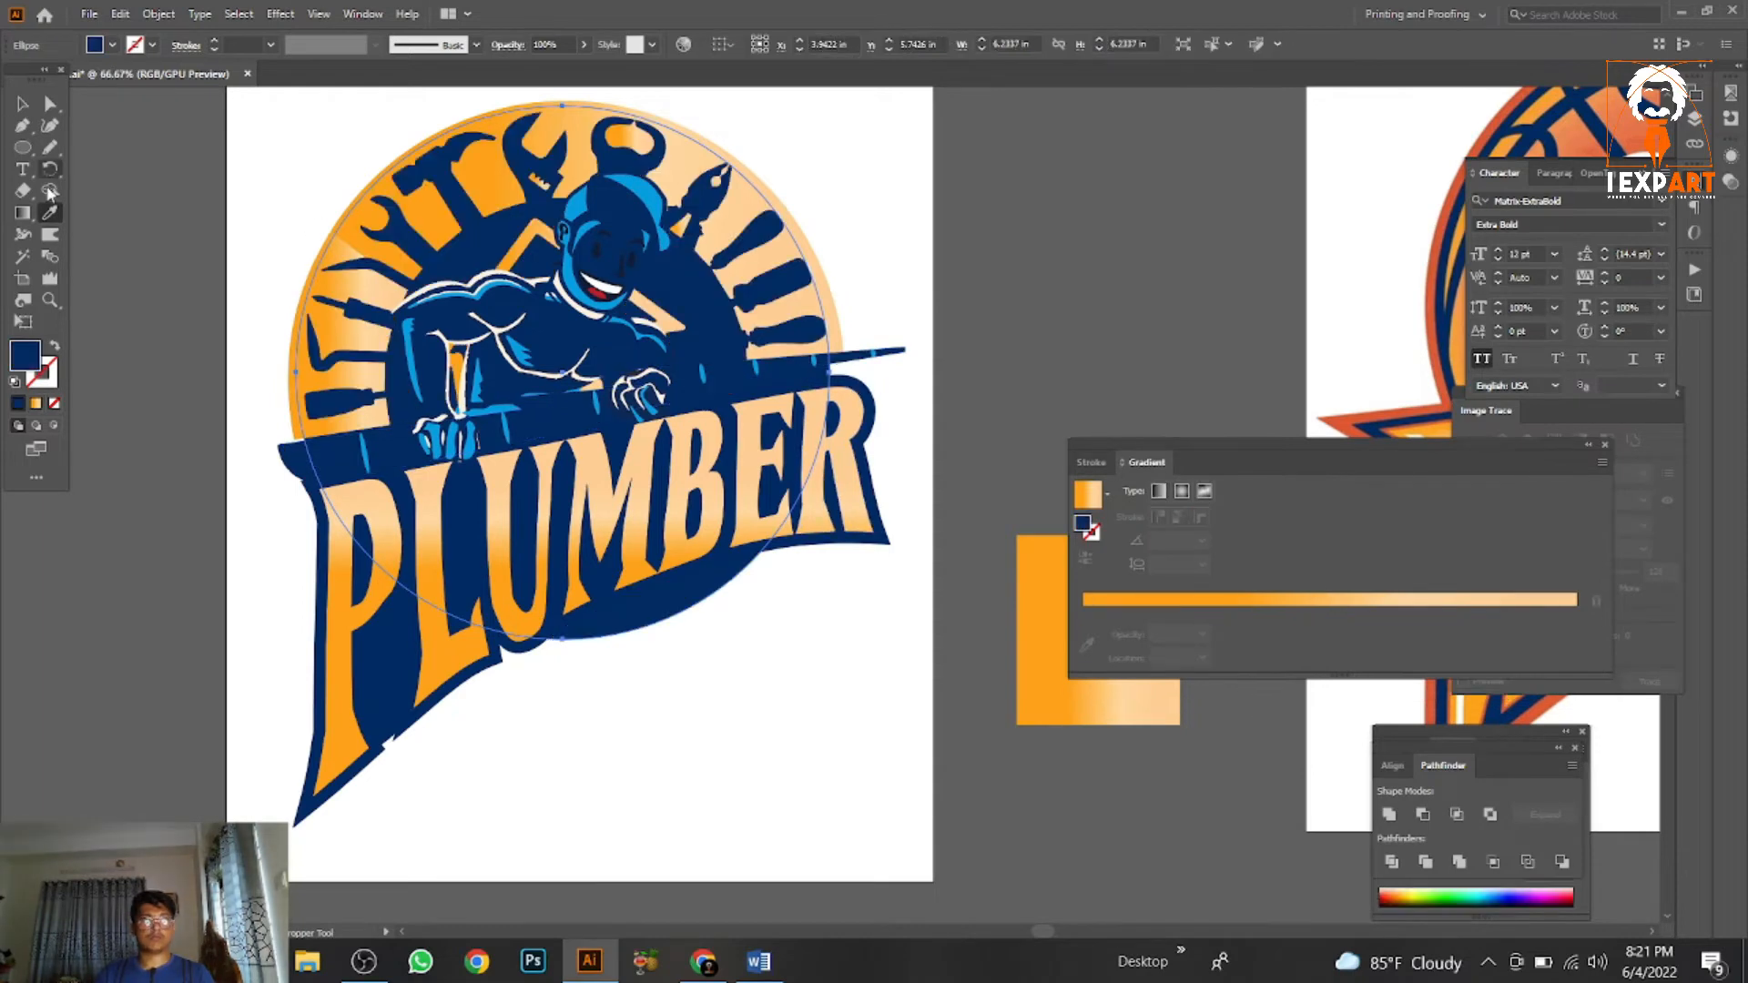
left_click(24, 190)
left_click_drag(508, 635, 814, 524)
left_click_drag(815, 474, 526, 528)
Make a solid compound-path silhouette from a copy of the plumber figure and fill it with white.
left_click(24, 107)
left_click(866, 355)
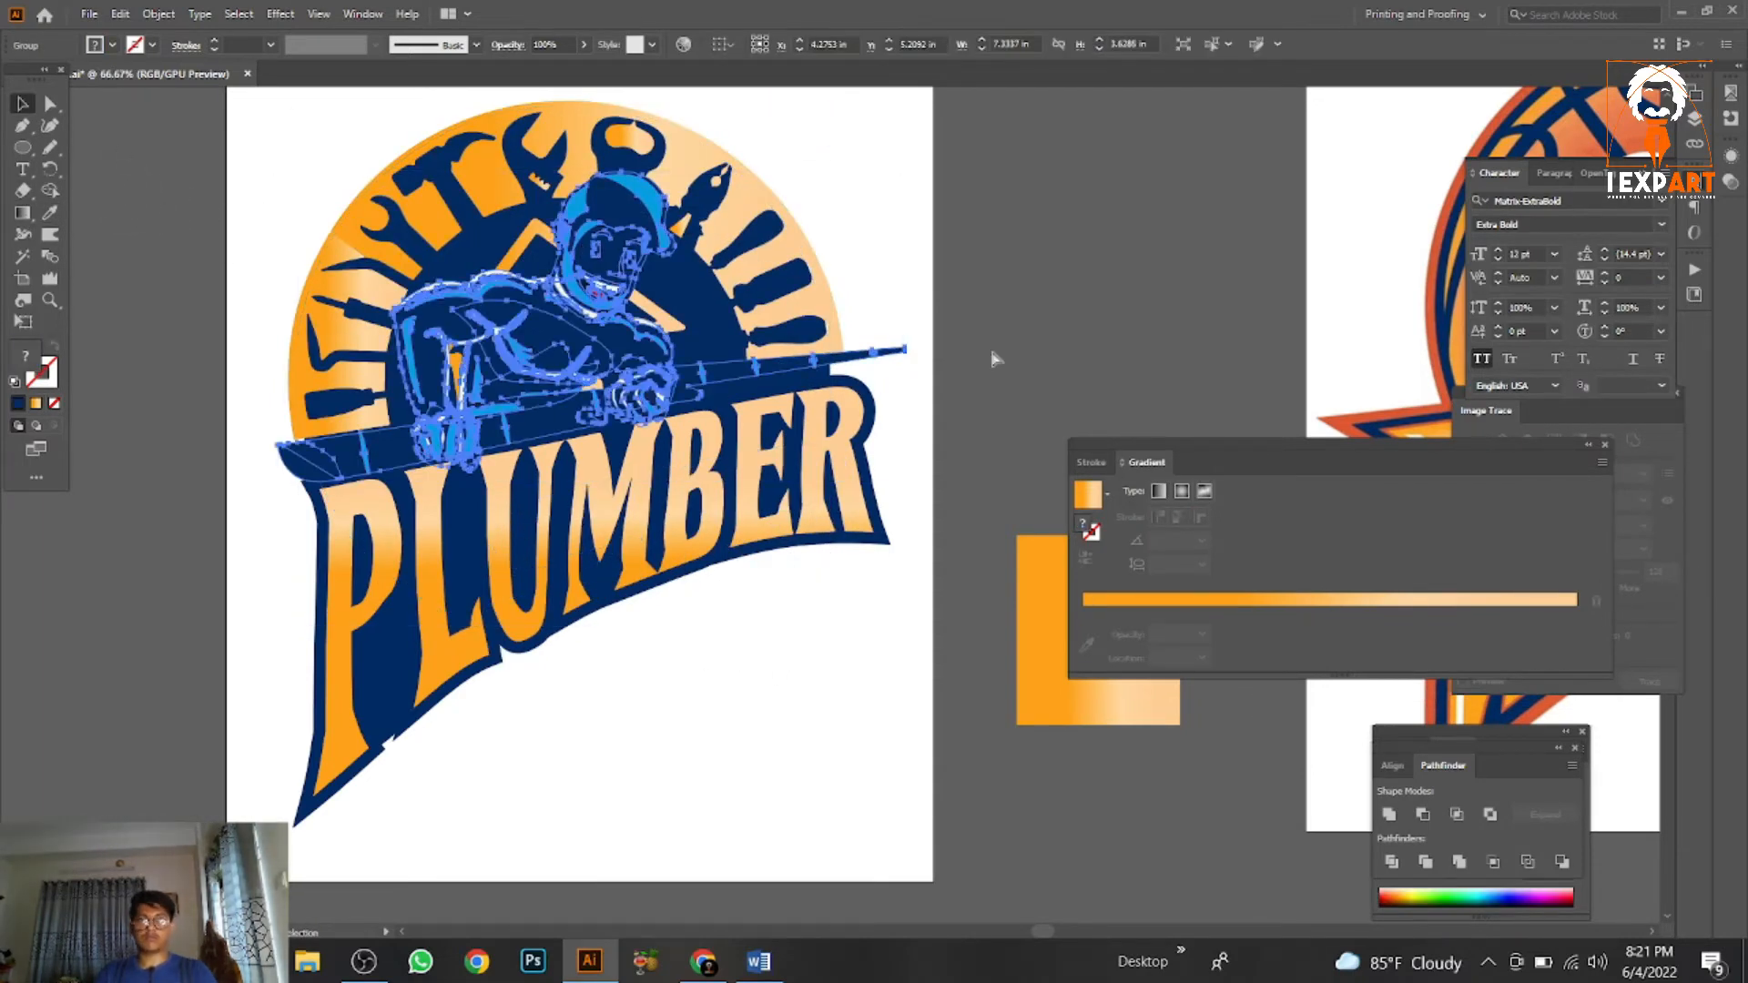
key("ctrl+8")
key("ctrl+plus")
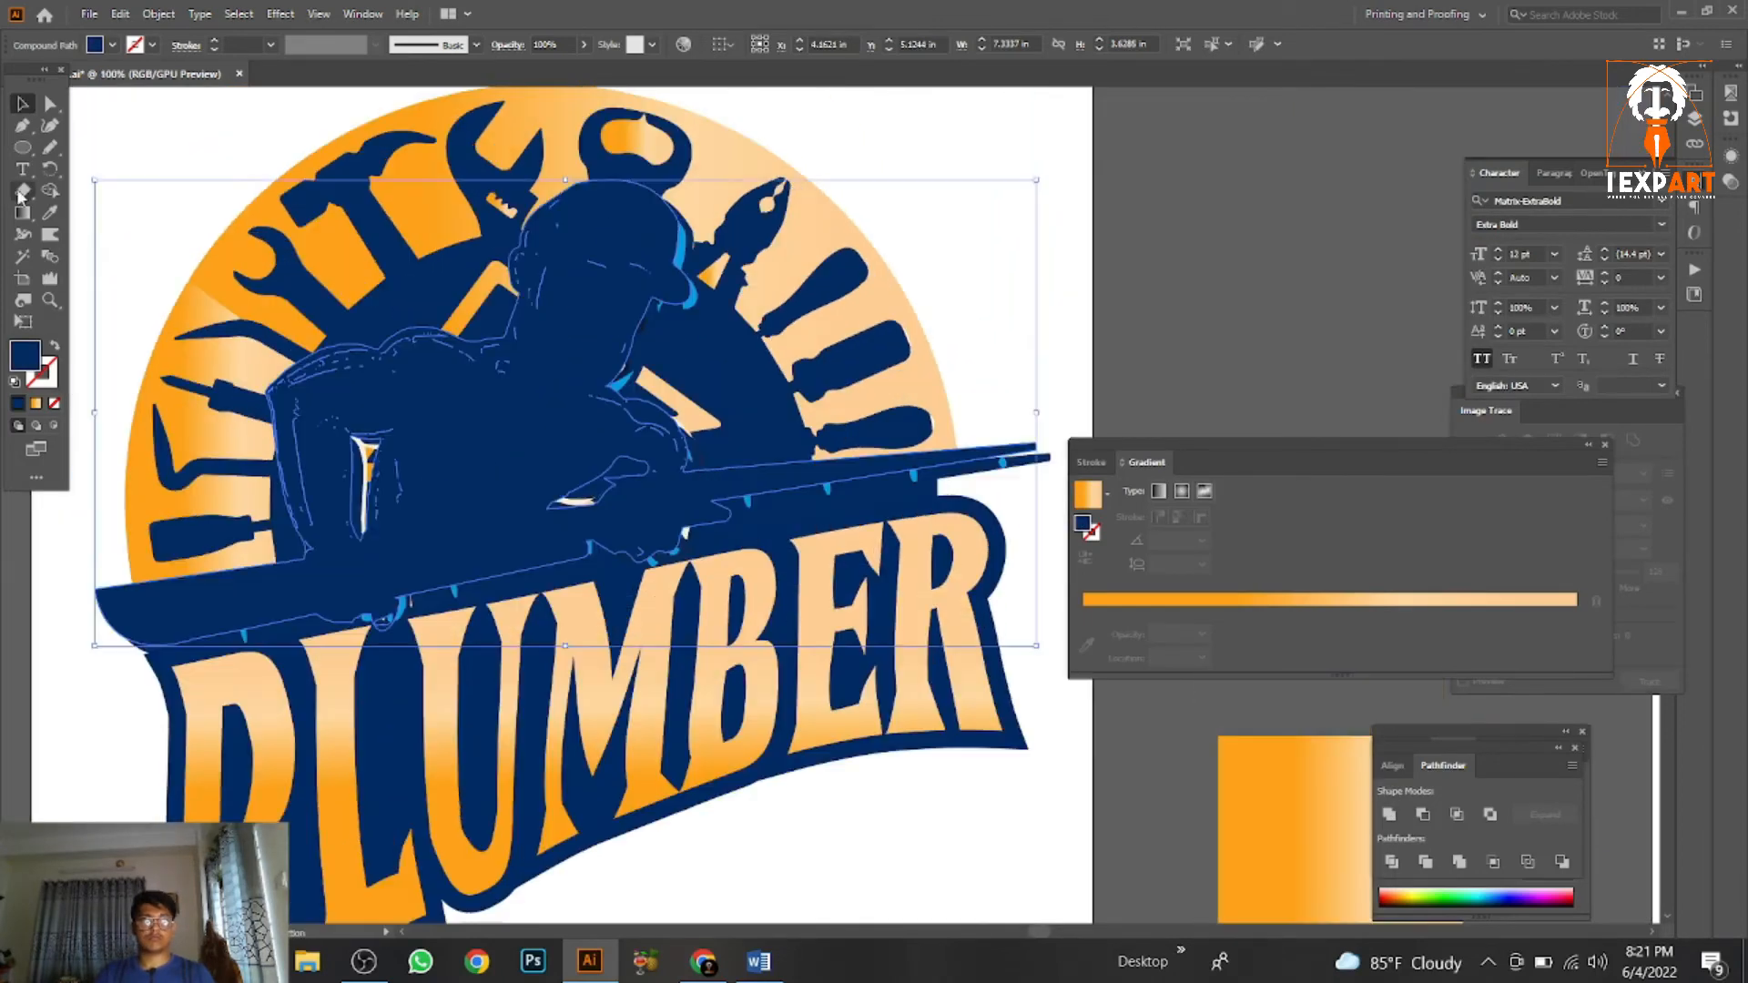
left_click(52, 214)
left_click(964, 219)
left_click_drag(964, 218, 957, 244)
Arrange the white silhouette behind the plumber figure, slightly offset to form a white outline.
left_click(23, 108)
left_click(974, 326)
left_click_drag(973, 326, 1135, 277)
left_click(1006, 447)
right_click(1006, 448)
mouse_move(1063, 689)
left_click(1266, 690)
left_click(1065, 279)
scroll(609, 290, "up", 2)
scroll(555, 319, "down", 2)
left_click_drag(583, 391, 561, 306)
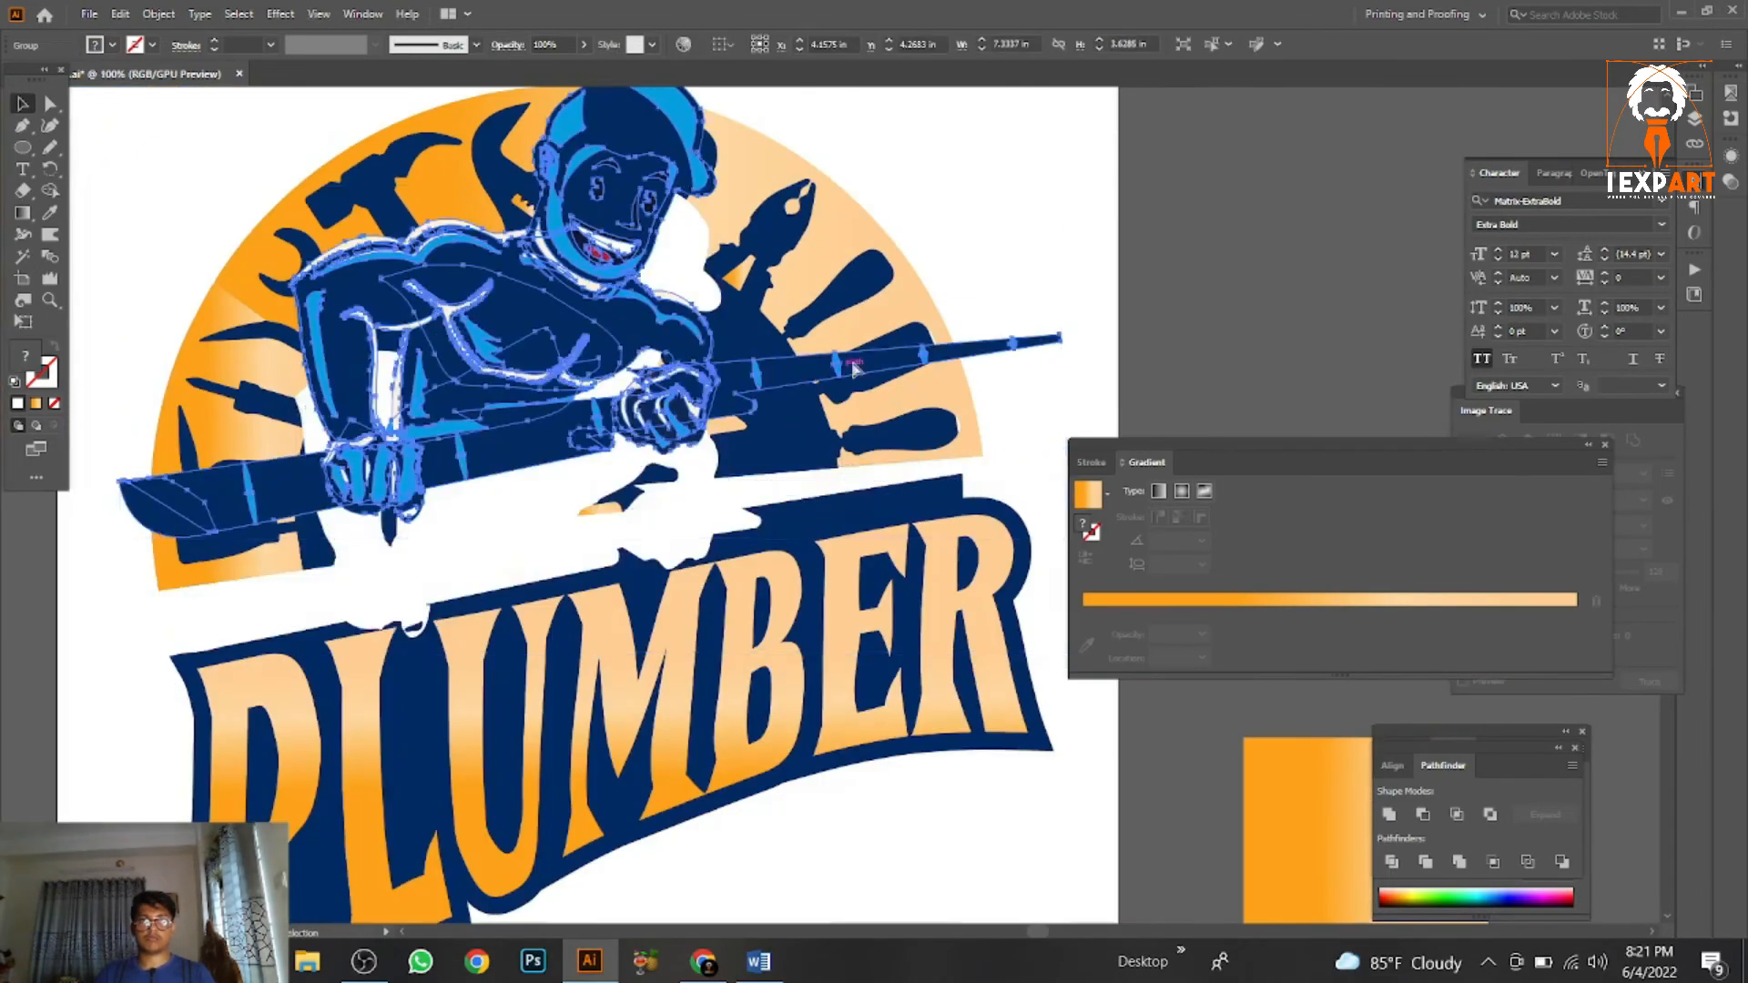
key("ctrl+z")
Select the figure, arch of tools and PLUMBER lettering and group them into one logo.
left_click(996, 214)
scroll(995, 214, "down", 1)
left_click_drag(996, 214, 878, 230)
scroll(897, 228, "up", 1)
scroll(1035, 270, "down", 1)
scroll(1057, 187, "down", 1)
left_click_drag(1056, 186, 929, 230)
left_click_drag(965, 160, 538, 456)
right_click(605, 402)
left_click(674, 553)
left_click(879, 300)
Make a compound-path silhouette from a copy of the whole logo and fill it with the Warriors logo's red-orange outline colour.
left_click_drag(800, 353, 714, 342)
left_click(719, 332)
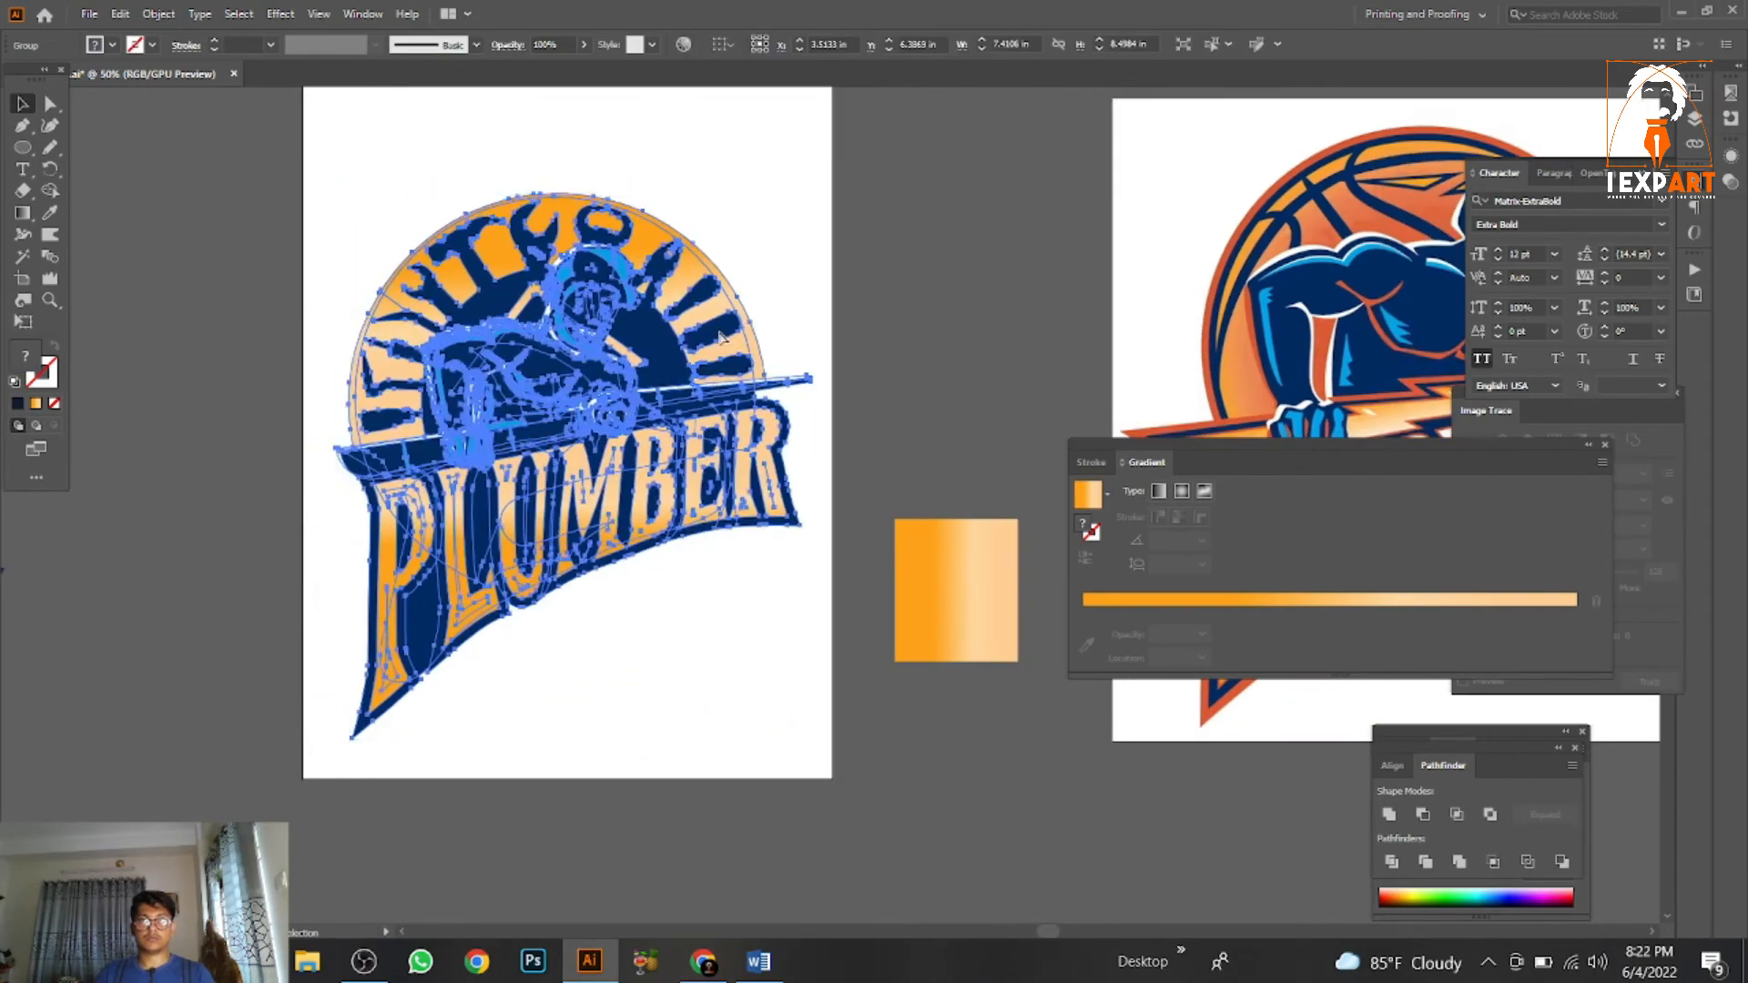
key("ctrl+8")
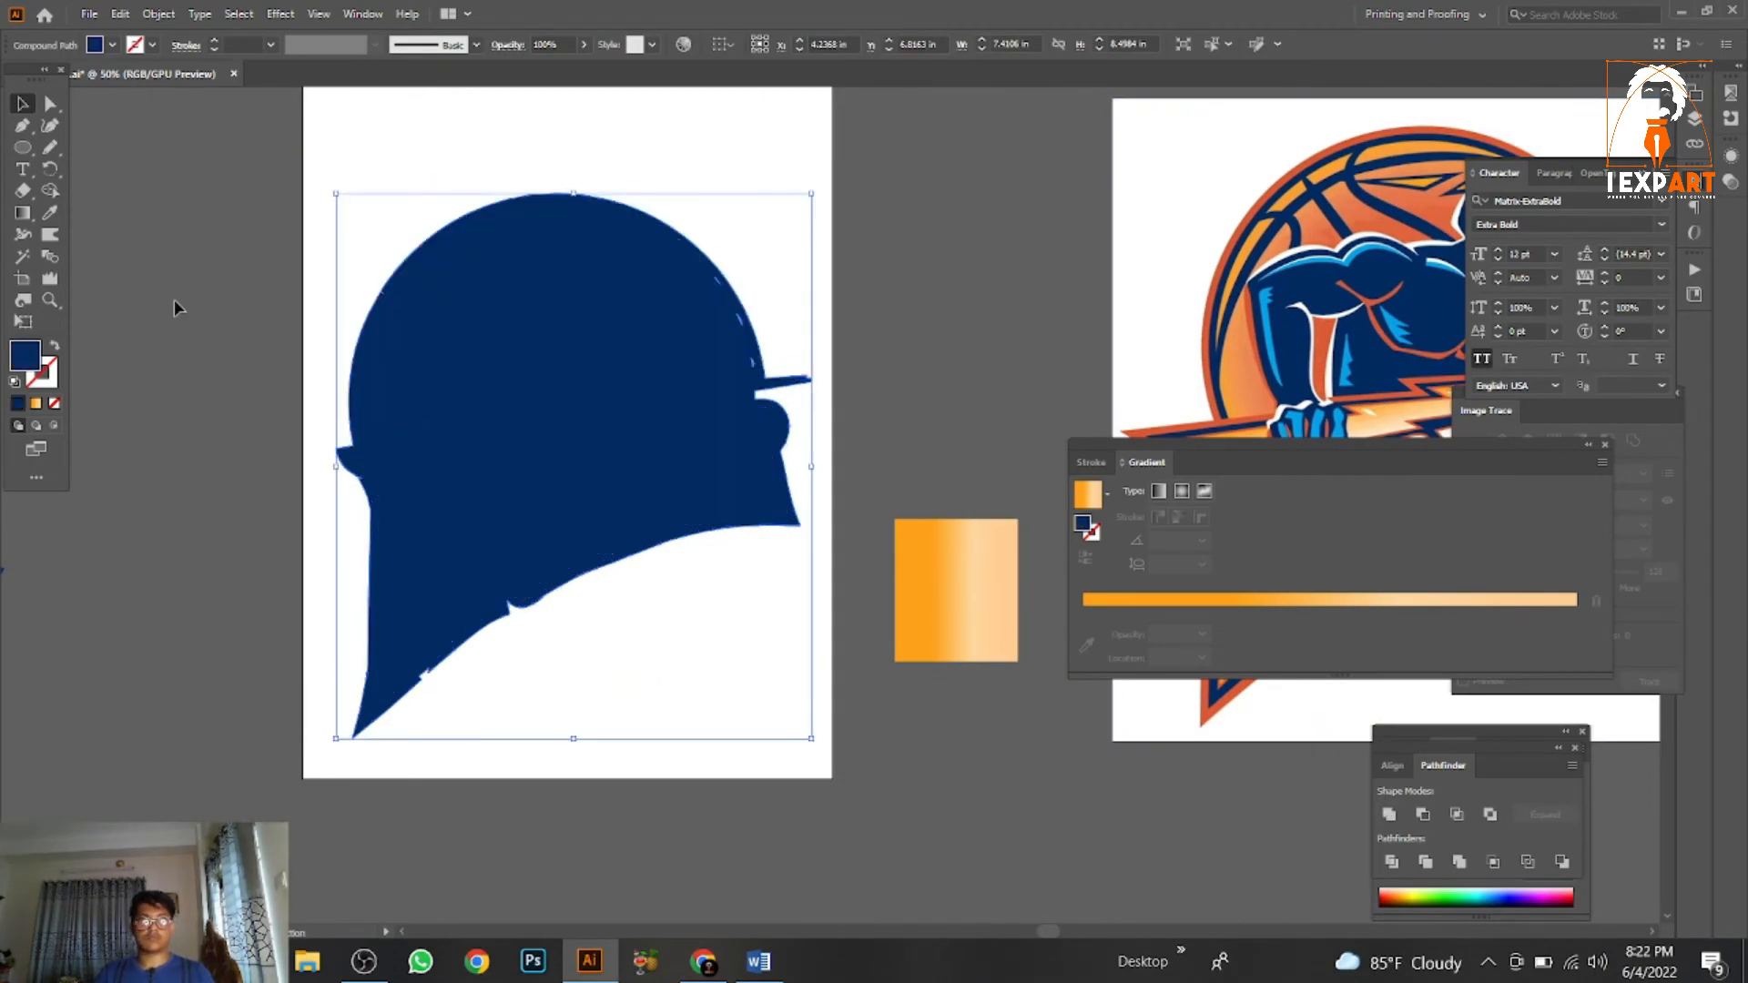
left_click(50, 213)
scroll(1335, 347, "up", 2)
left_click(1070, 319)
scroll(1070, 317, "down", 1)
left_click_drag(894, 313, 1030, 281)
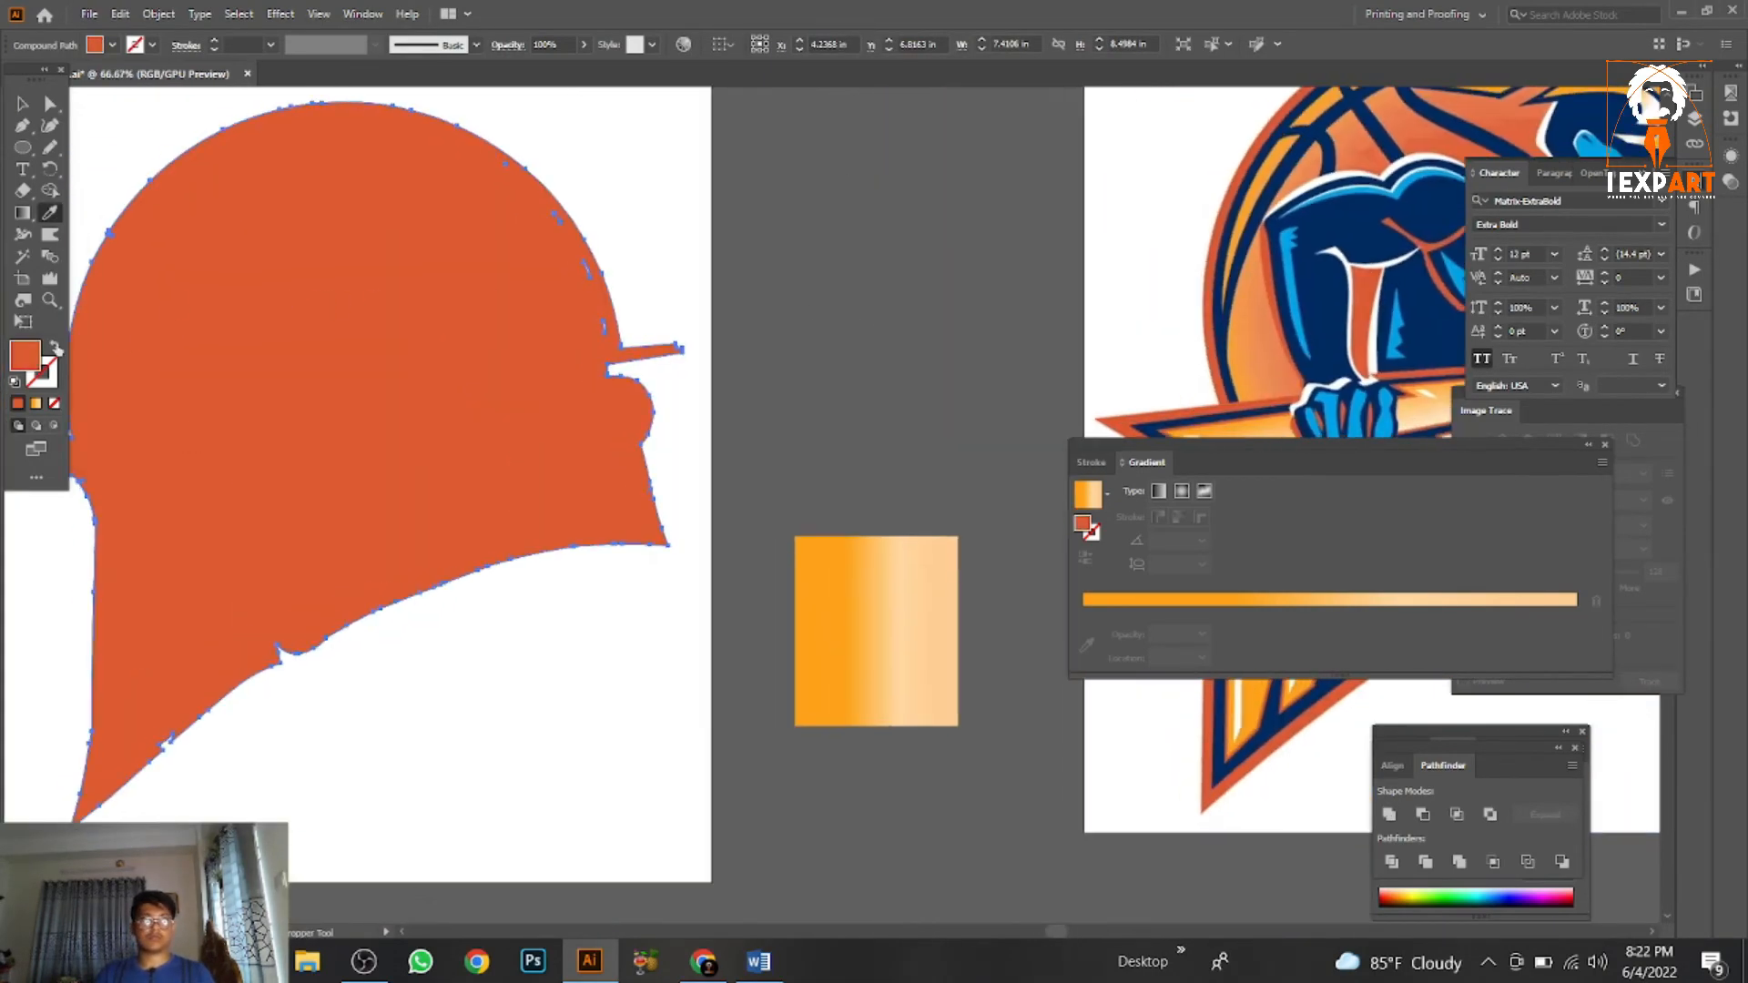
Turn the silhouette's red-orange fill into a thicker stroke with no fill and expand it into shapes.
left_click(55, 346)
left_click(213, 39)
left_click(213, 39)
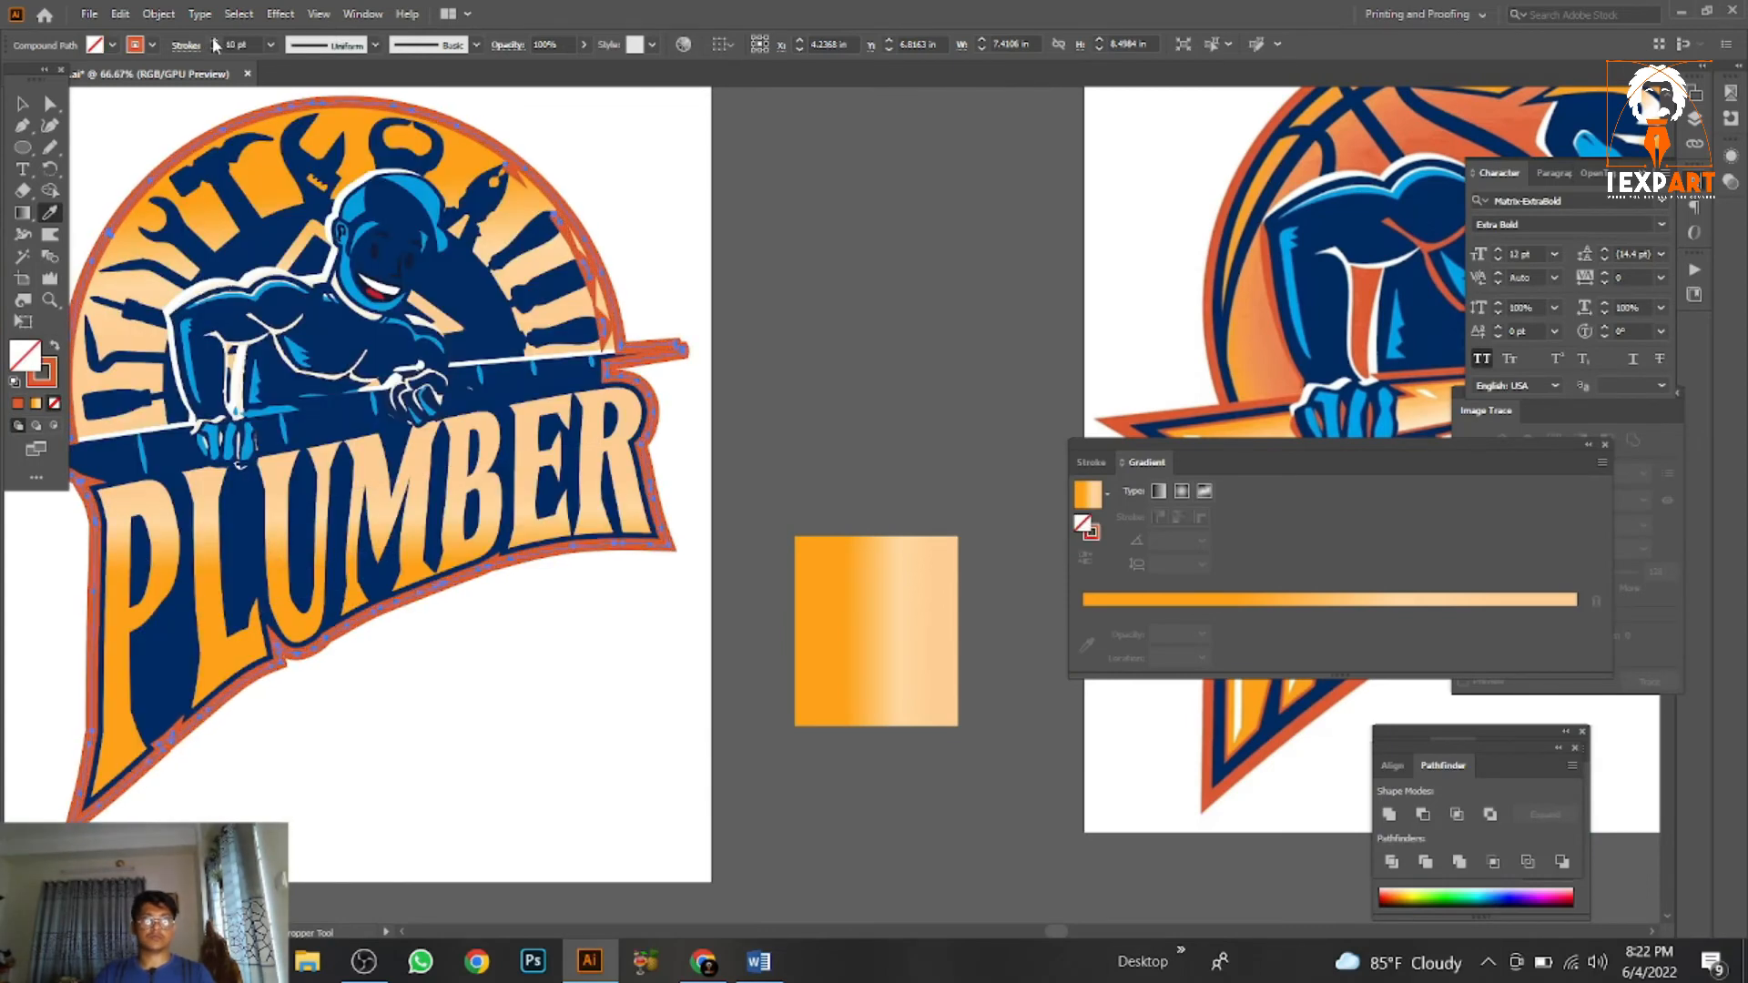
key("alt+o")
key("x")
left_click(65, 279)
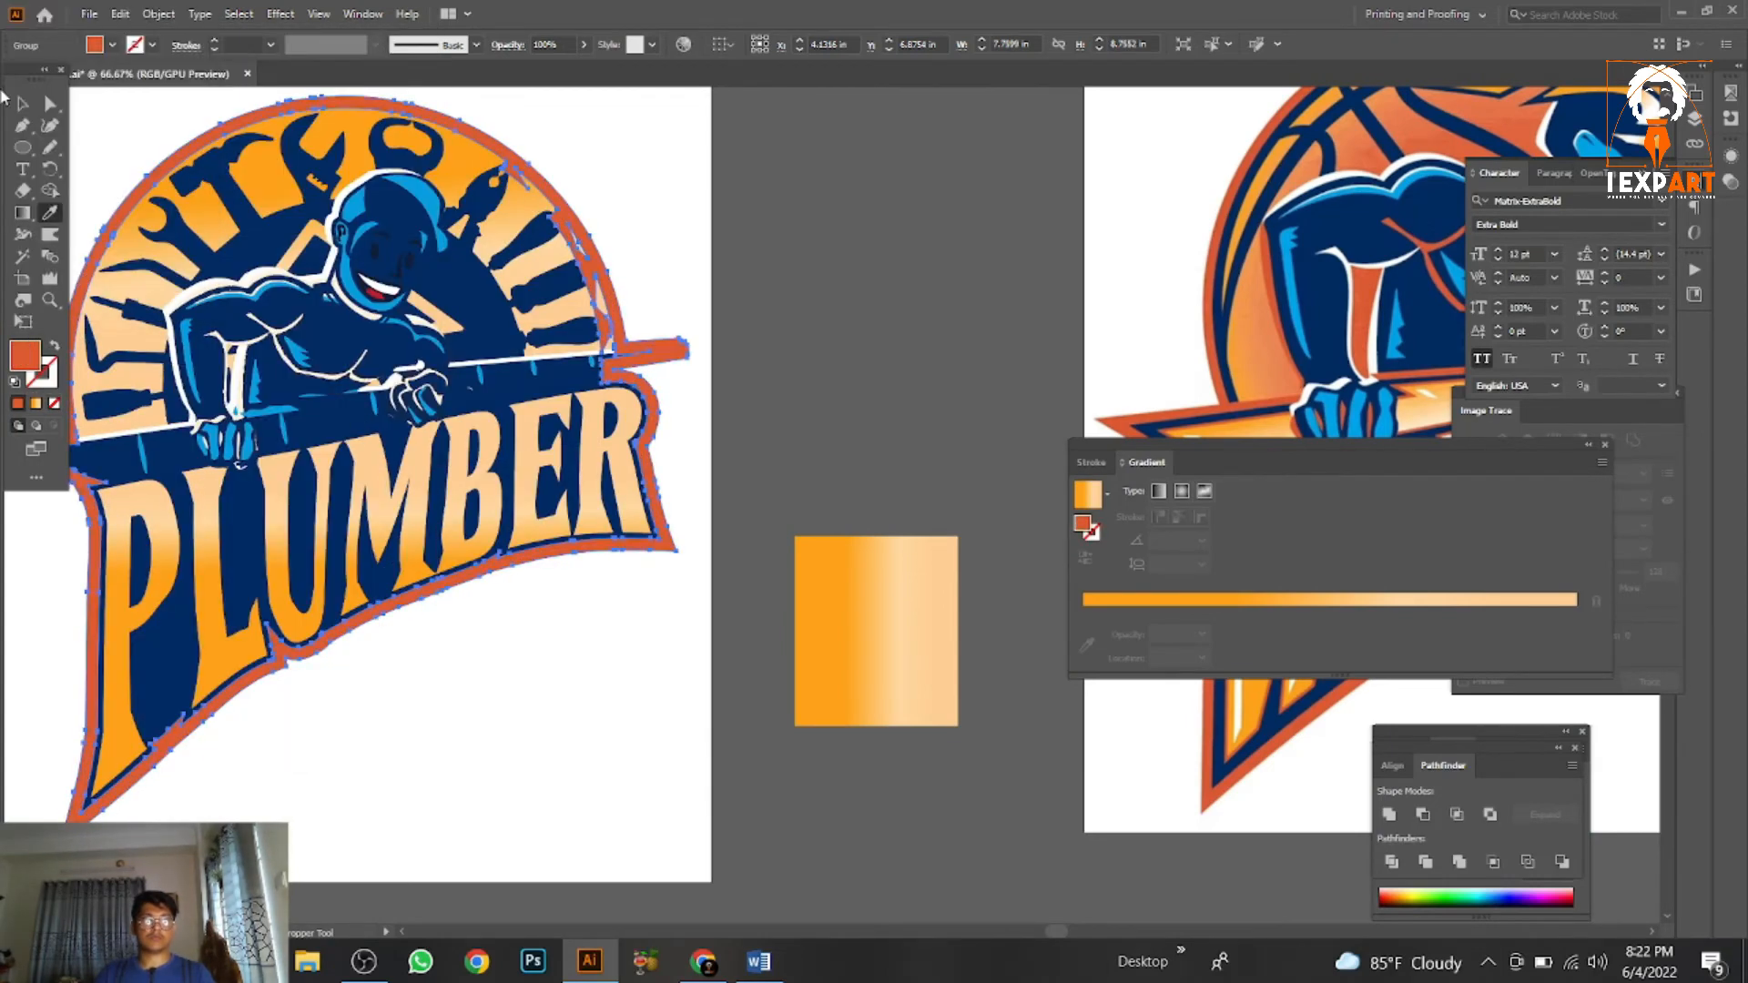
Send the expanded red-orange outline behind the logo artwork.
right_click(523, 263)
mouse_move(583, 503)
left_click(820, 538)
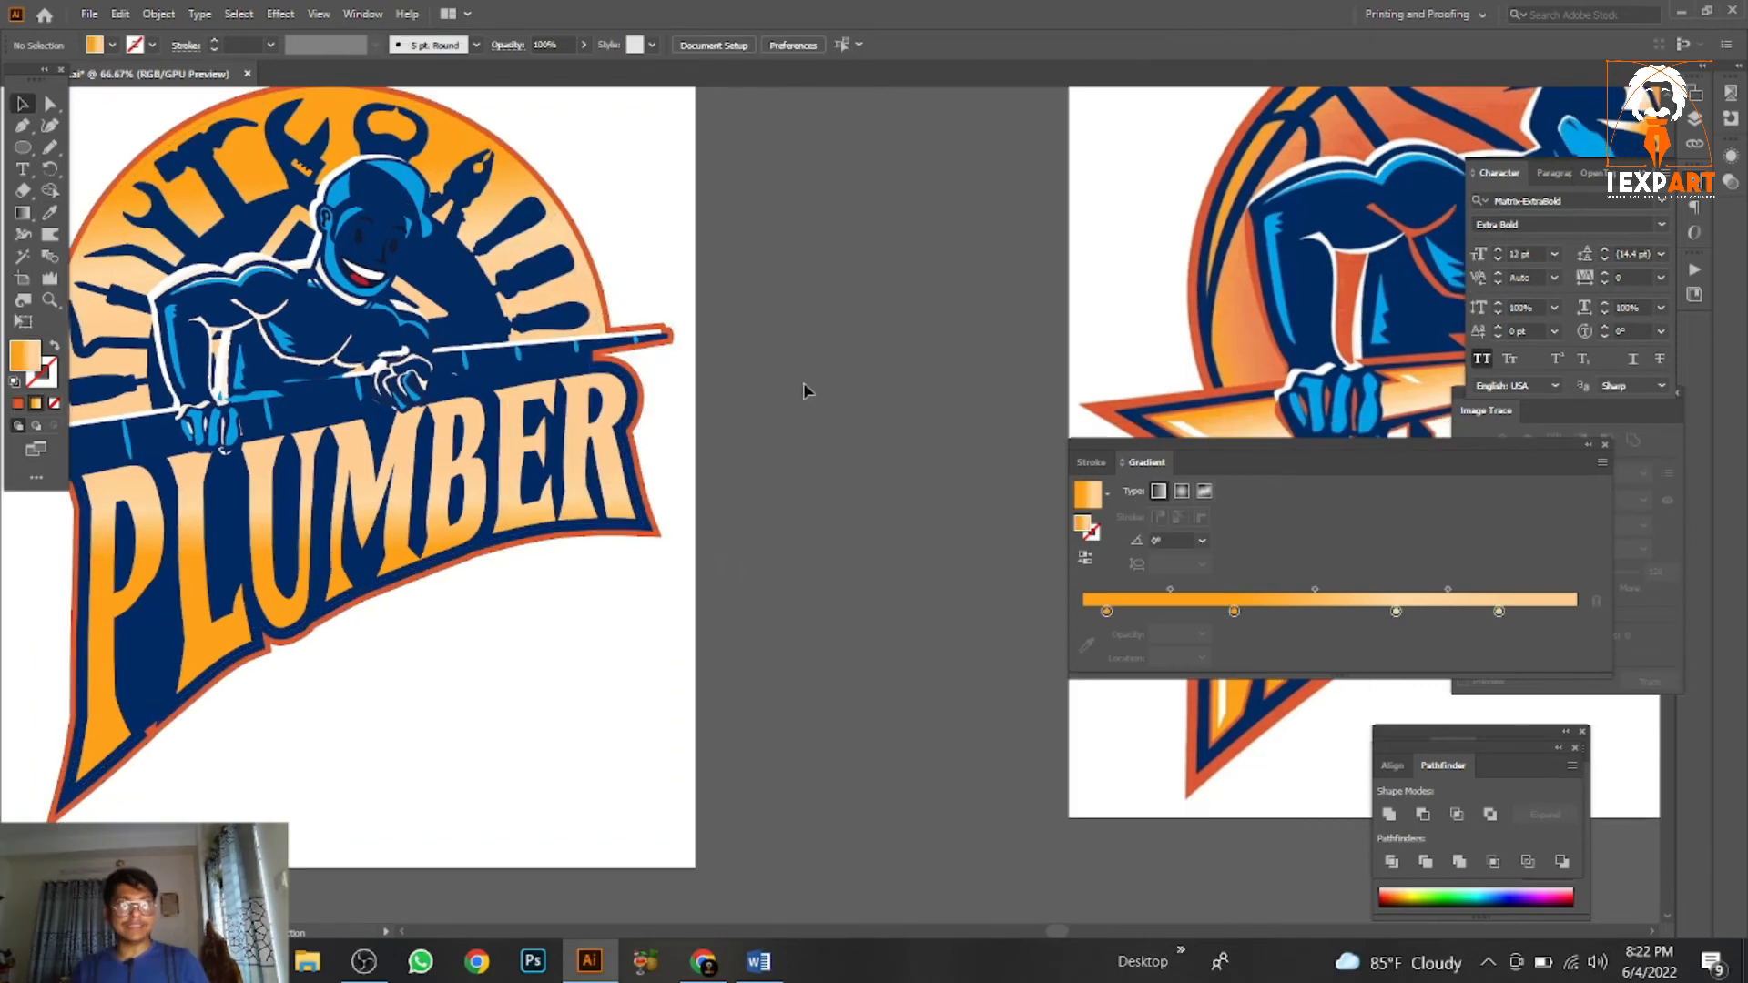
left_click_drag(623, 286, 907, 303)
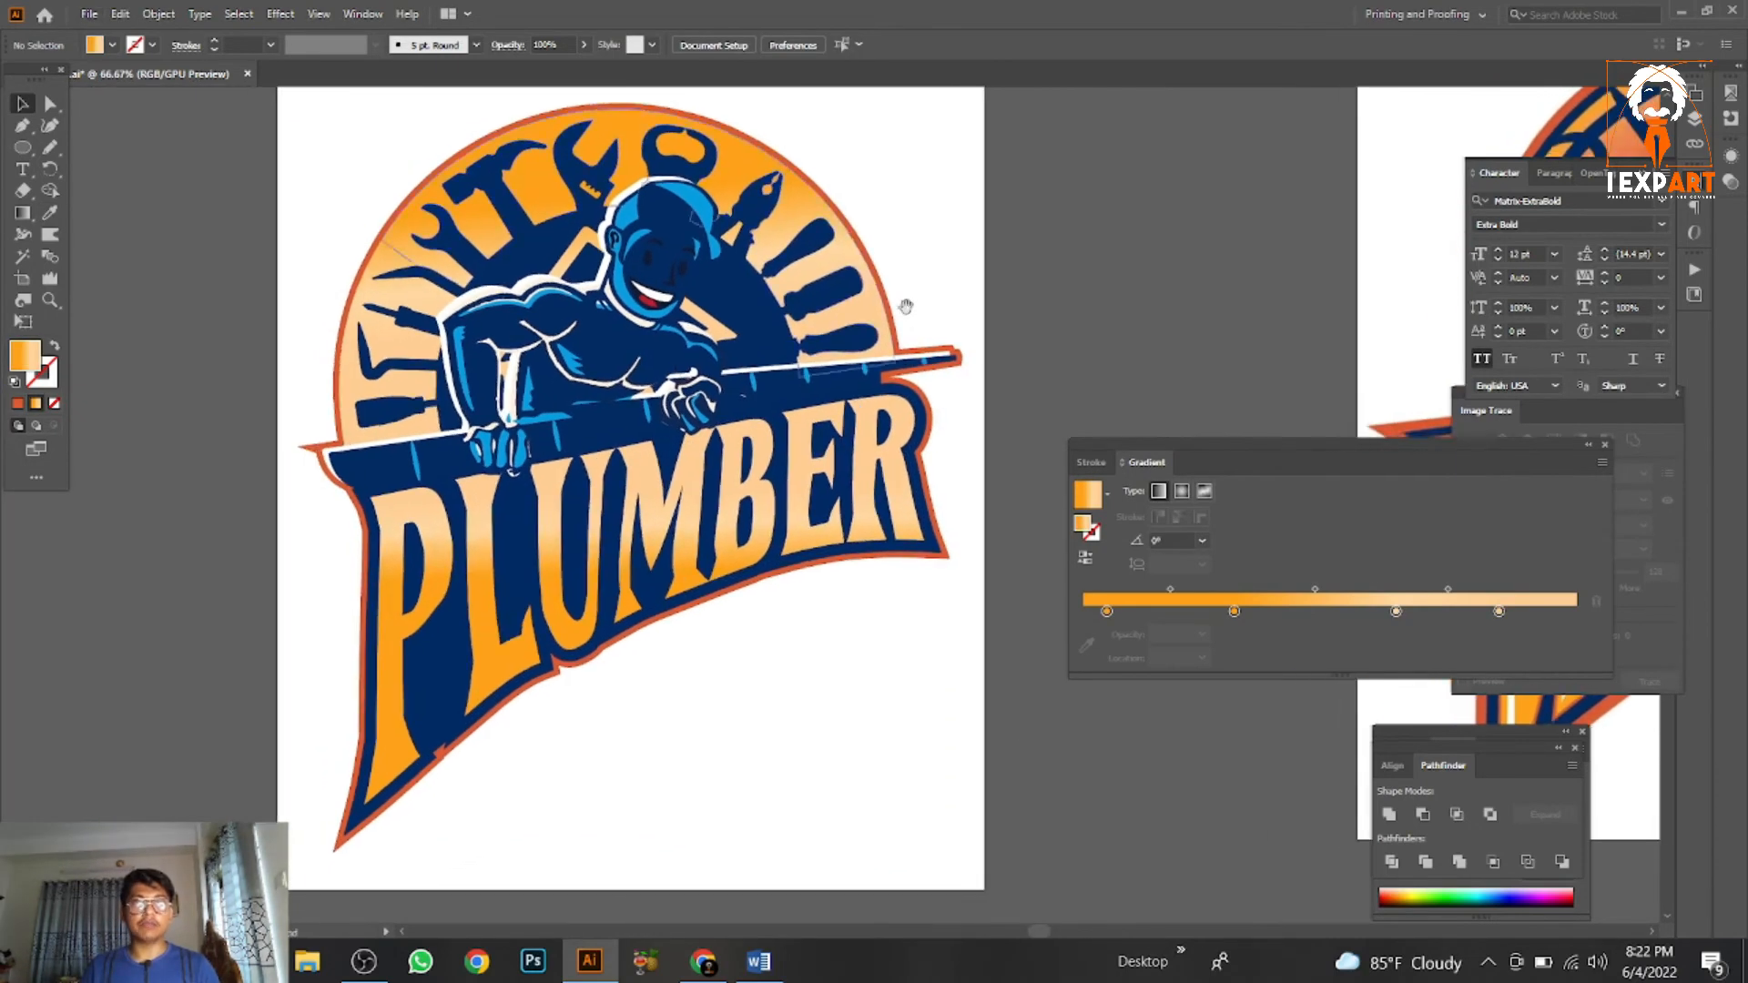
Widen Artboard 1 by extending its edge outward to give the logo more room.
scroll(907, 303, "up", 1)
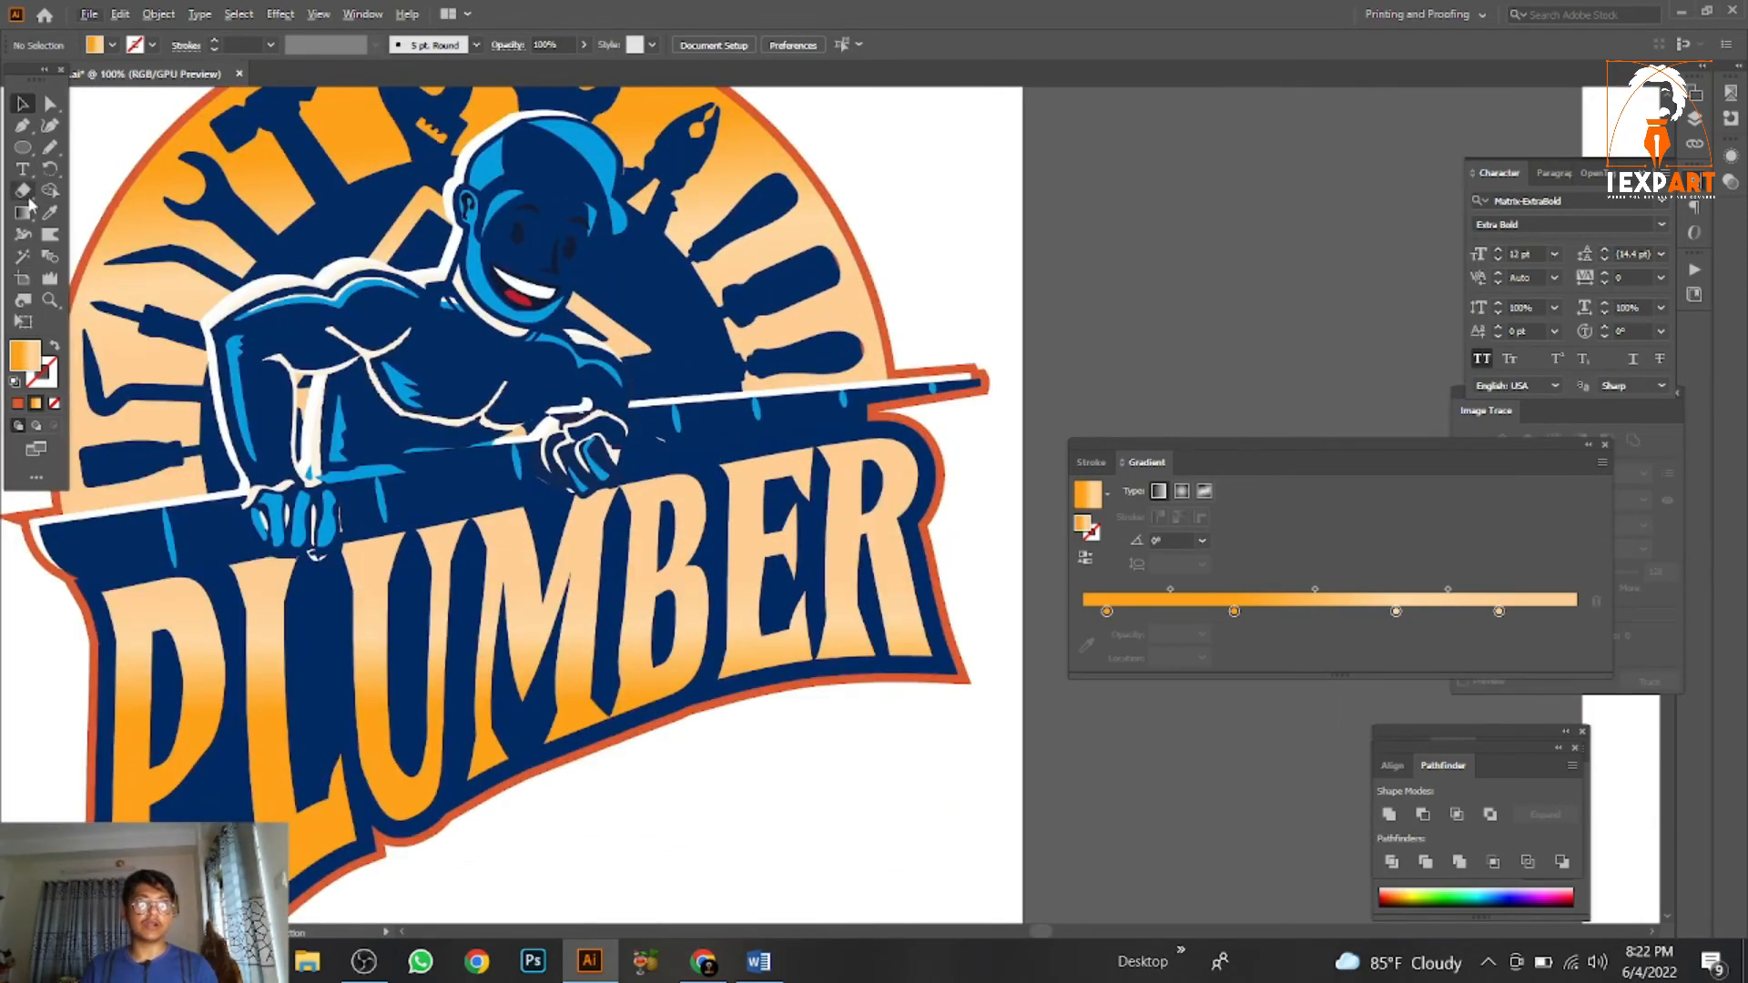
scroll(364, 491, "down", 2)
key("shift+o")
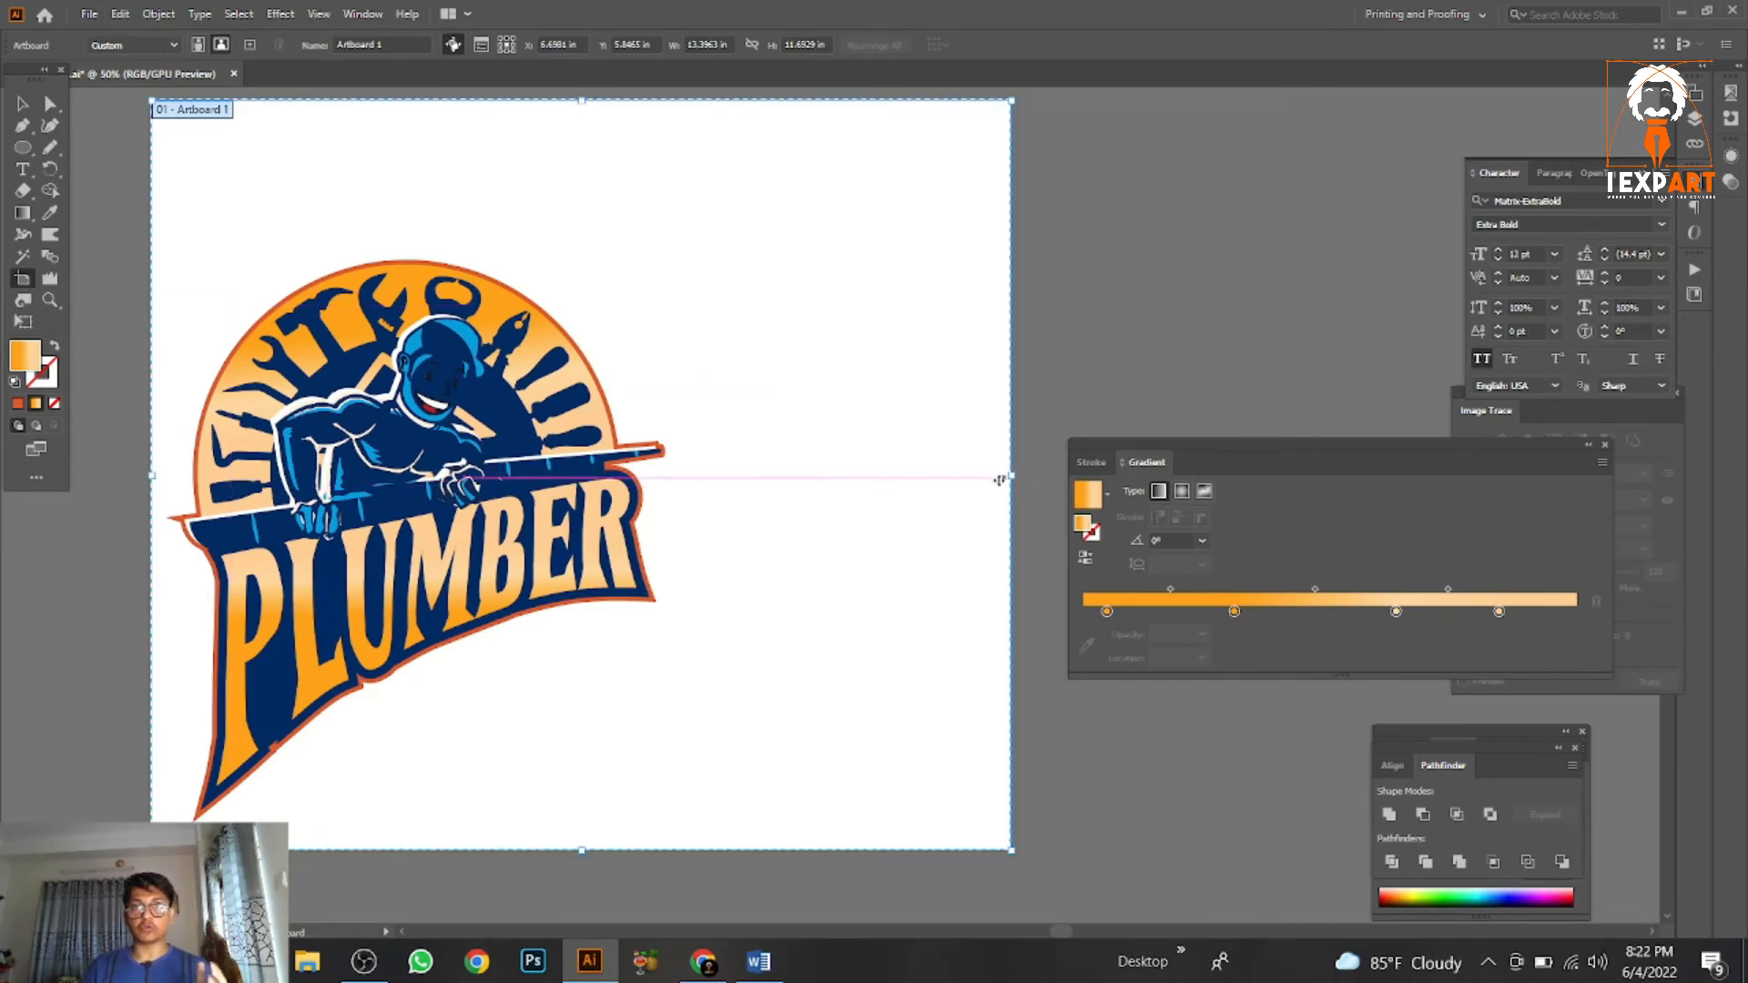
left_click_drag(1000, 479, 1144, 475)
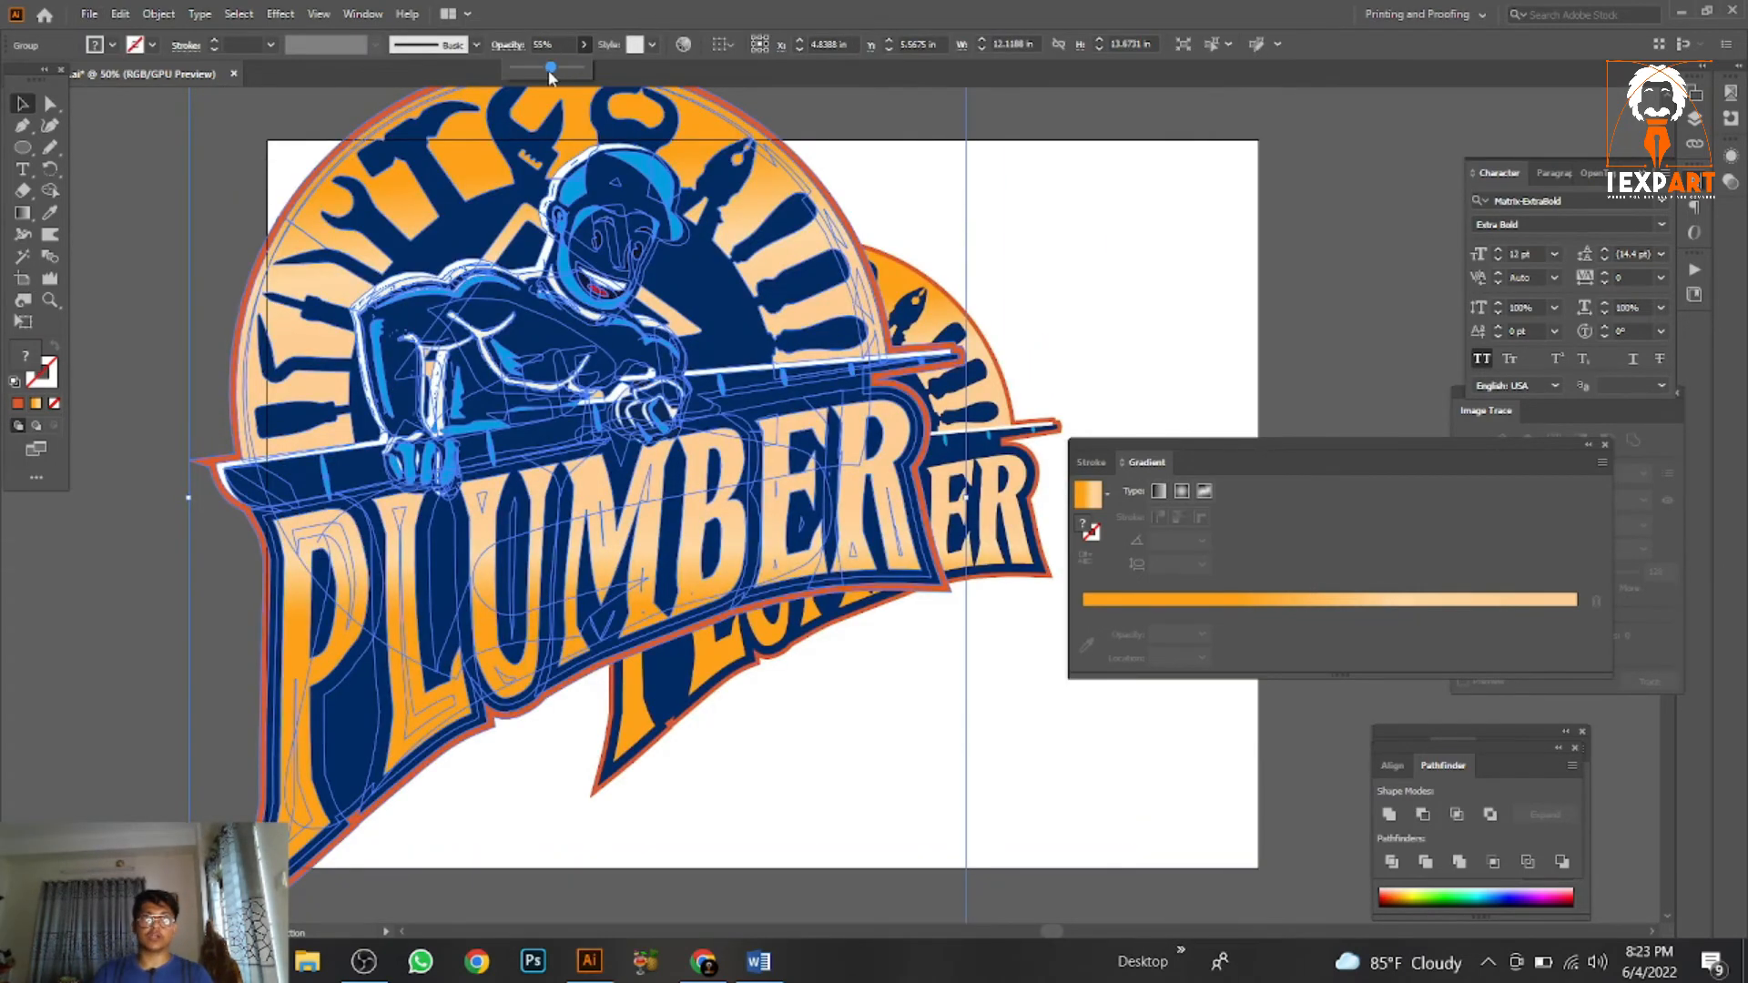
Lower the opacity of the enlarged logo copy to turn it into a faint watermark.
left_click_drag(550, 77, 525, 75)
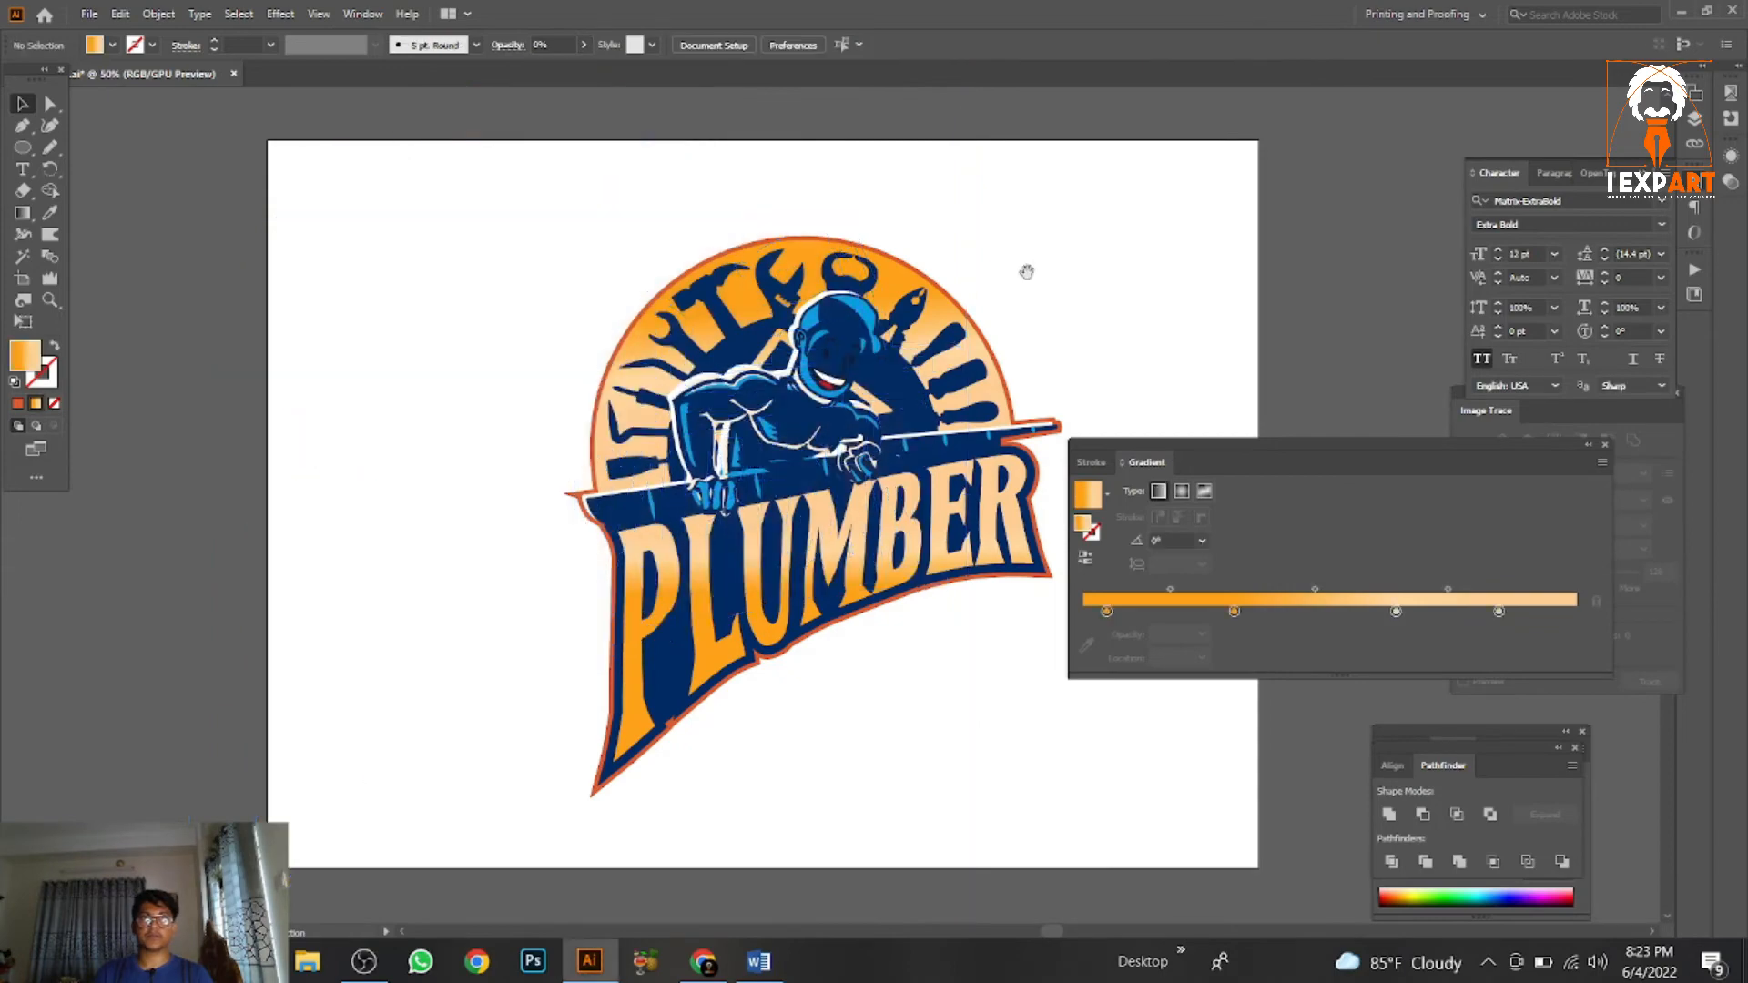
left_click_drag(1026, 270, 848, 250)
right_click(799, 339)
key("Escape")
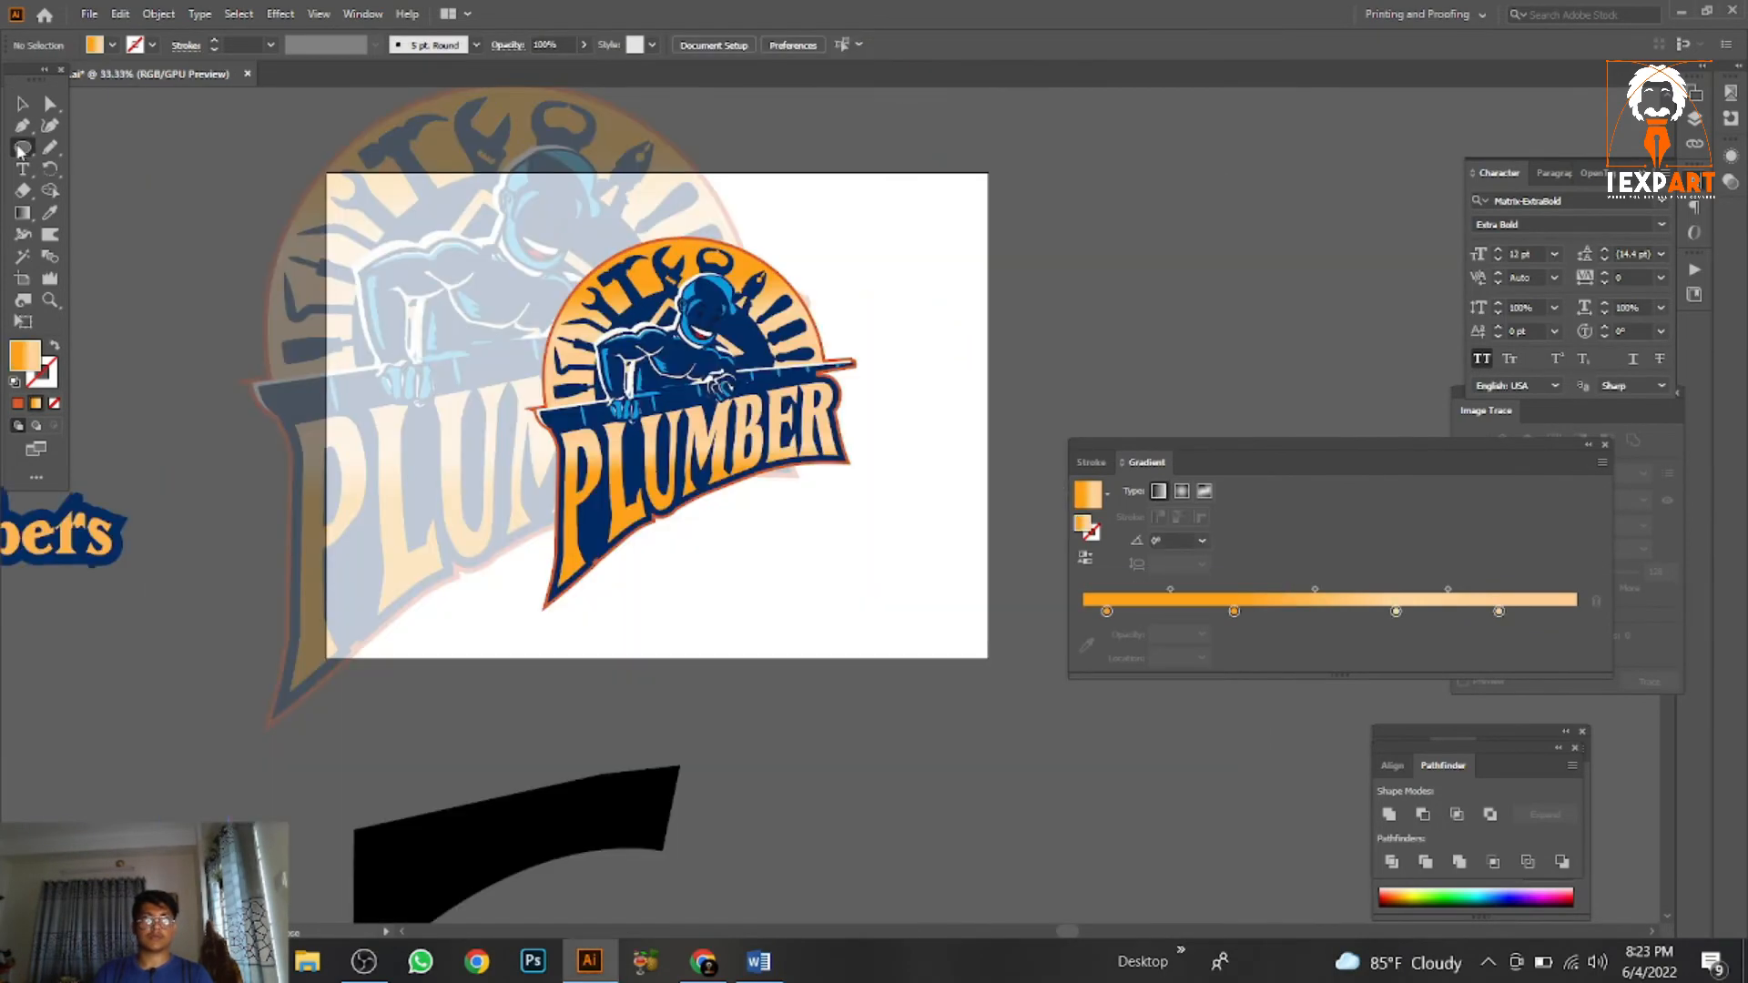
Draw a rectangle covering the artboard, about 15.45 by 11.34 in, and use it as a clipping mask for the watermark.
left_click_drag(326, 173, 988, 658)
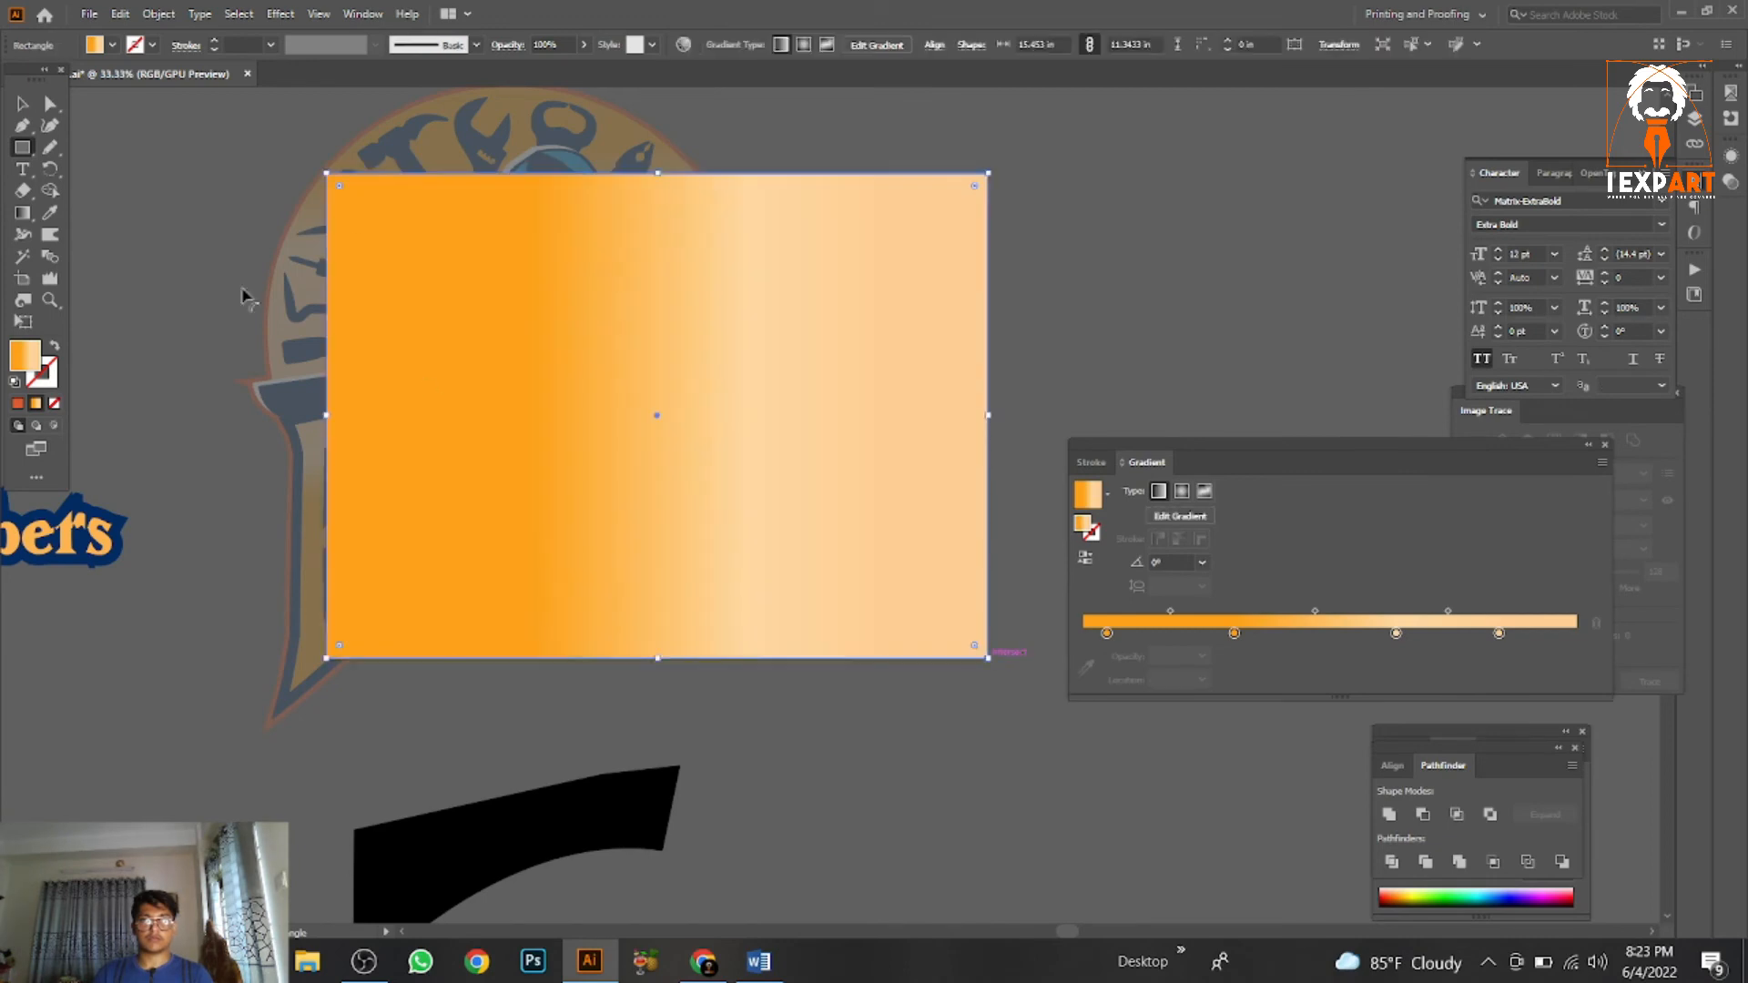
left_click(20, 107)
left_click(398, 134, "shift")
right_click(397, 132)
left_click(492, 301)
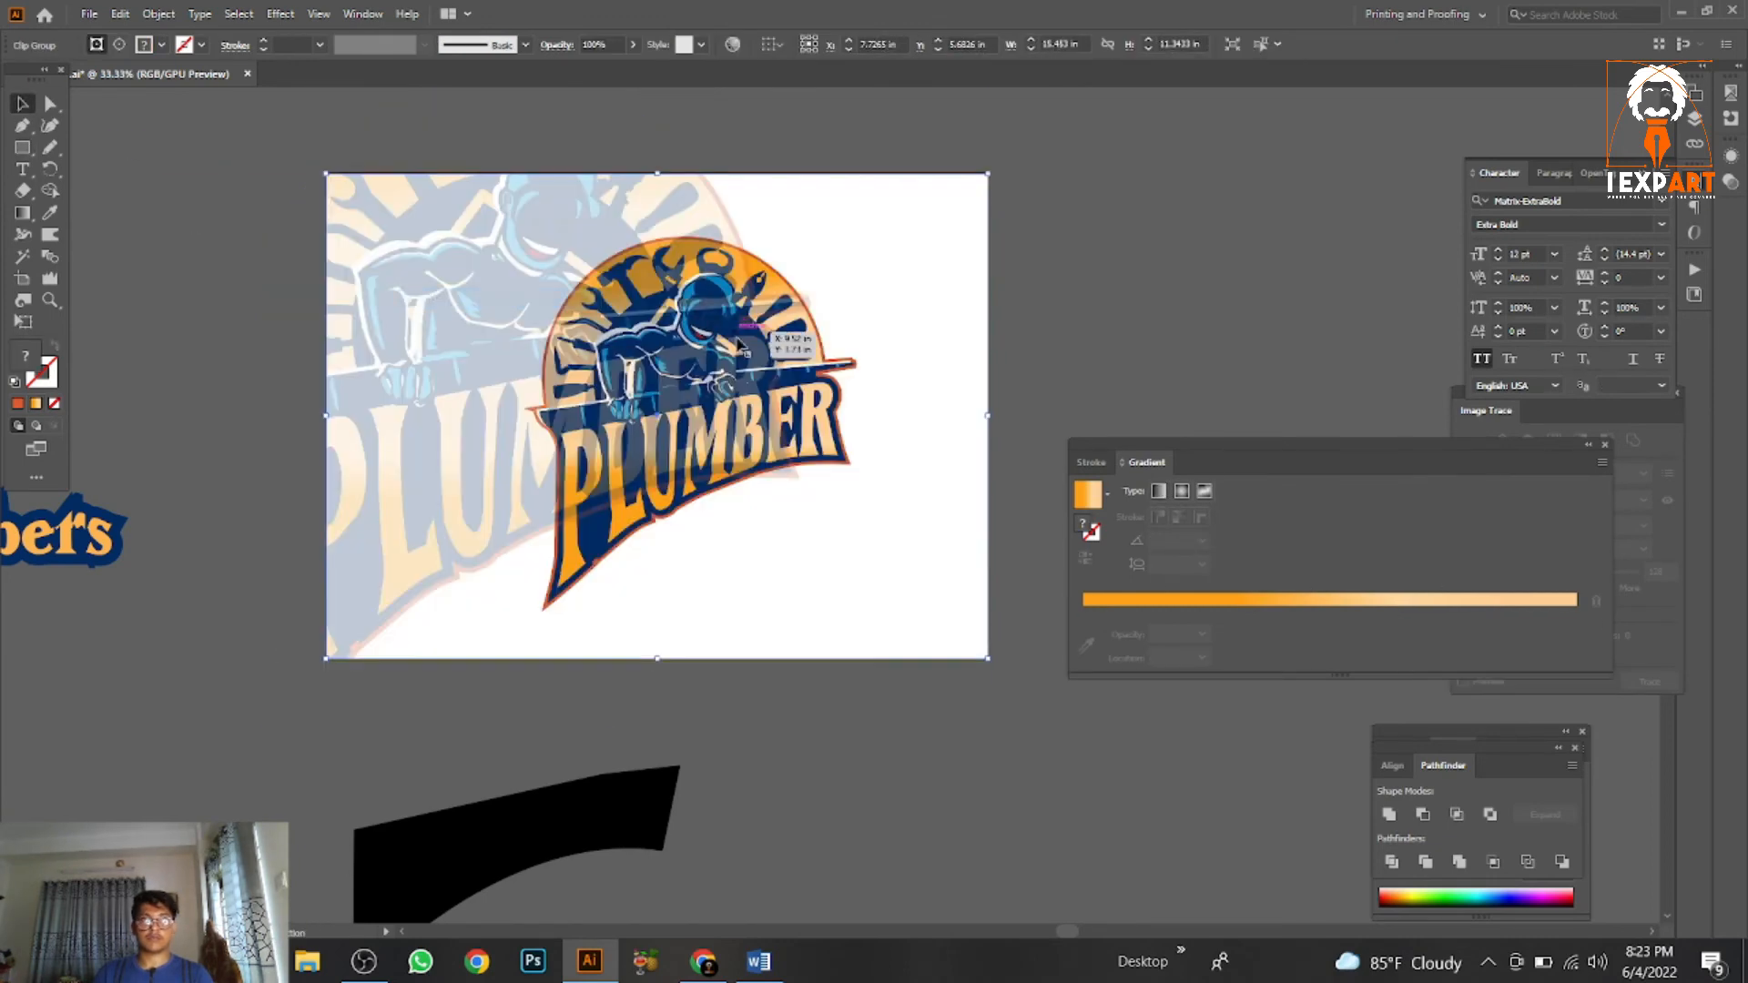
Change the stacking order so the full-colour logo sits in front of the clipped watermark.
left_click(809, 382)
right_click(824, 381)
mouse_move(890, 627)
left_click(1120, 625)
left_click(1038, 392)
Enlarge the full-colour logo to about 9.03 in wide near the middle of the artboard.
scroll(717, 302, "up", 1)
left_click(799, 323)
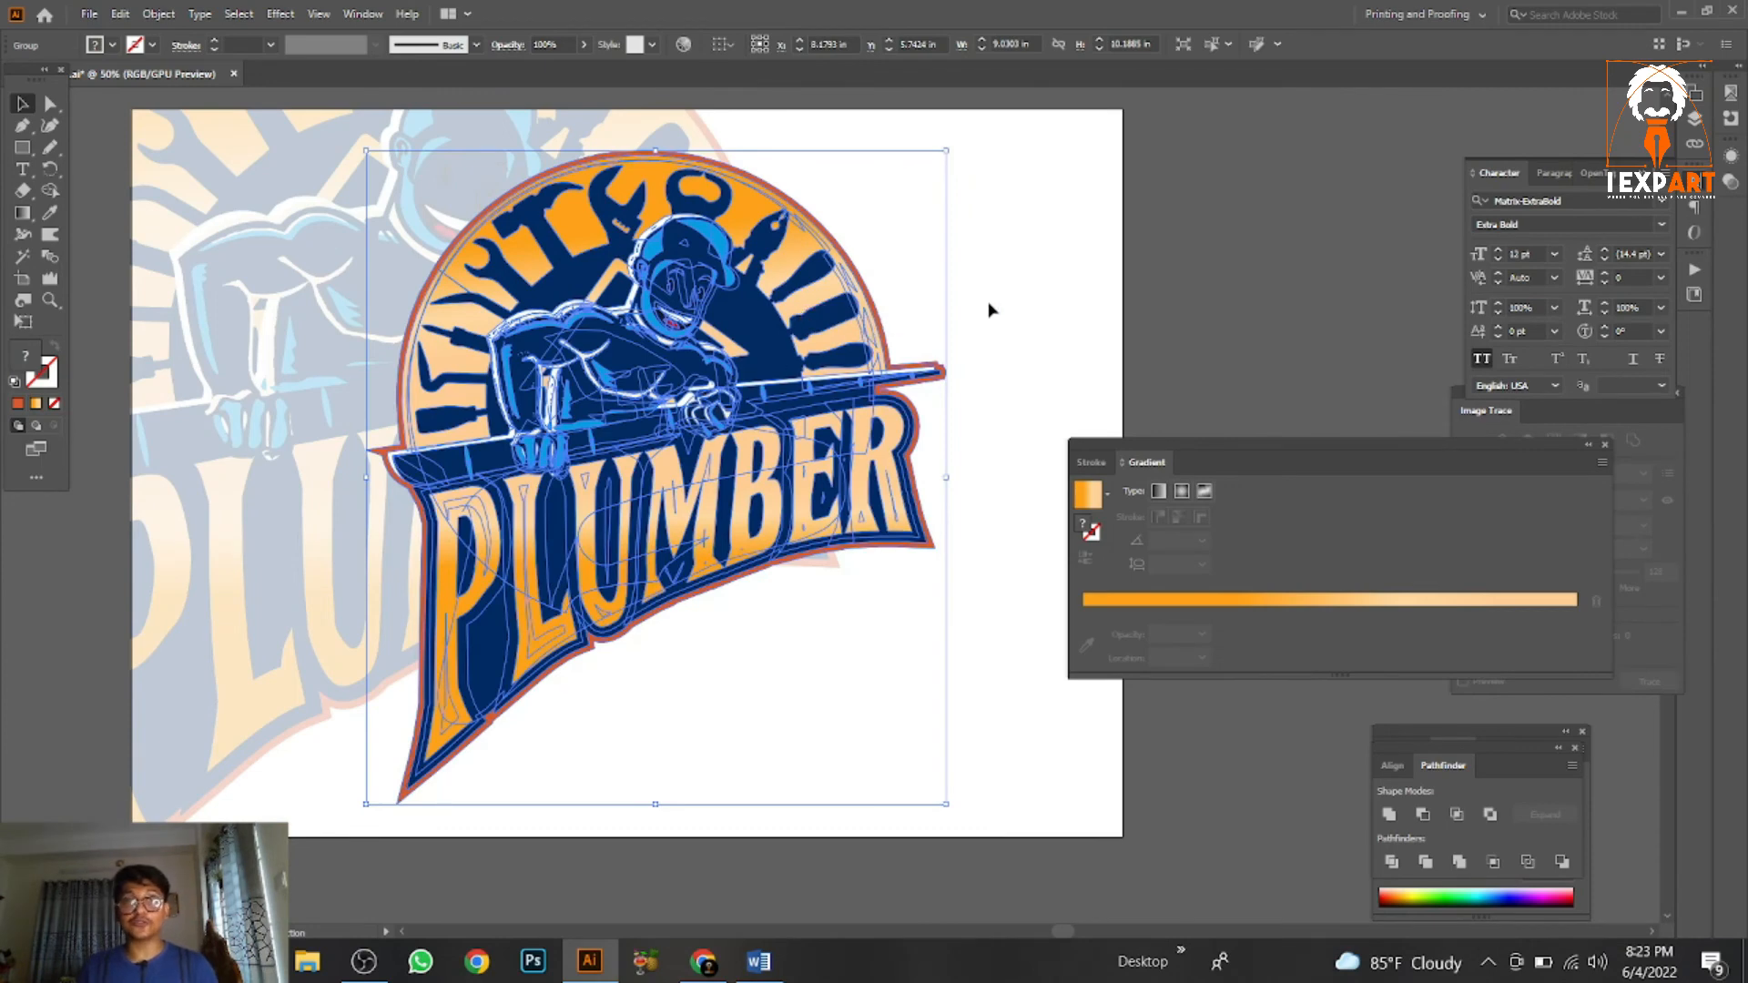
left_click(965, 320)
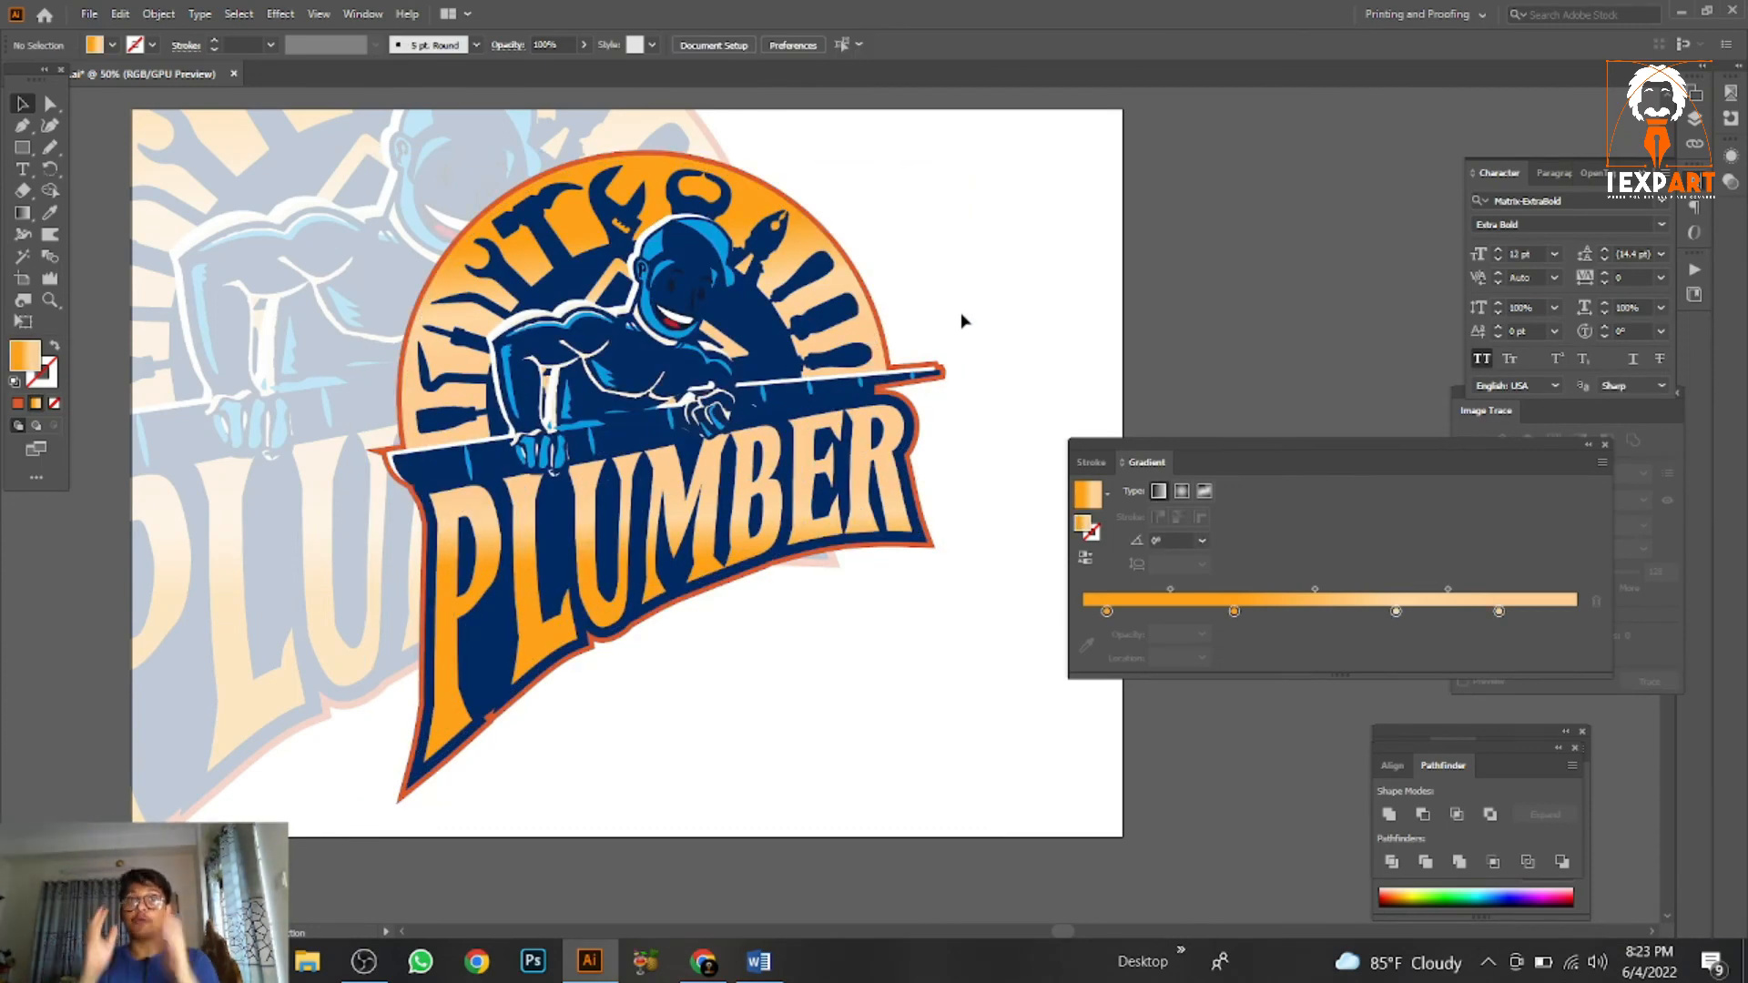